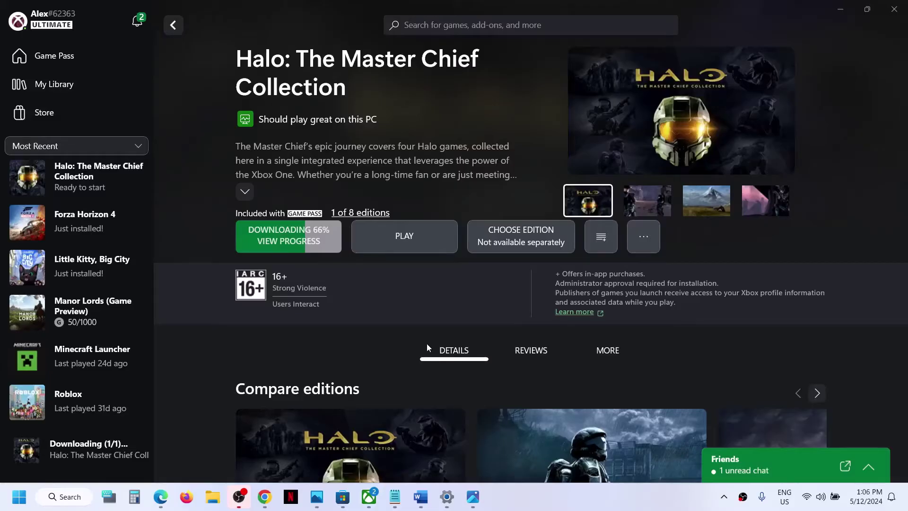
# On the Xbox Support page in Chrome, expand 'Downloadable version' and download the Gaming Services Repair Tool for PC.
pyautogui.moveTo(264, 496)
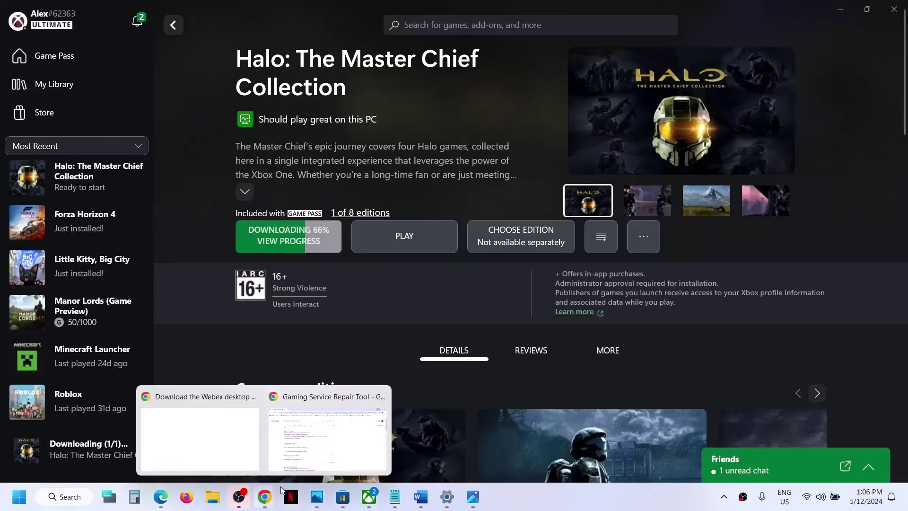
pyautogui.click(322, 434)
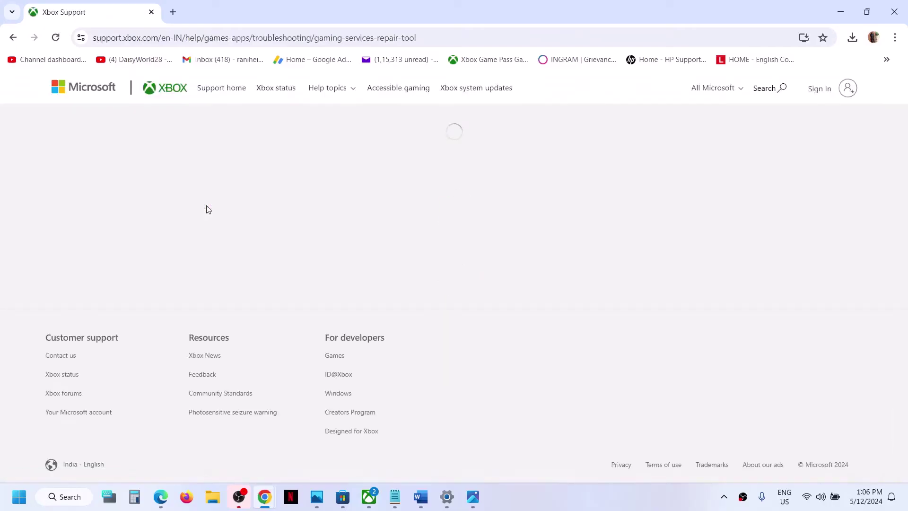
pyautogui.scroll(-2, 257, 263)
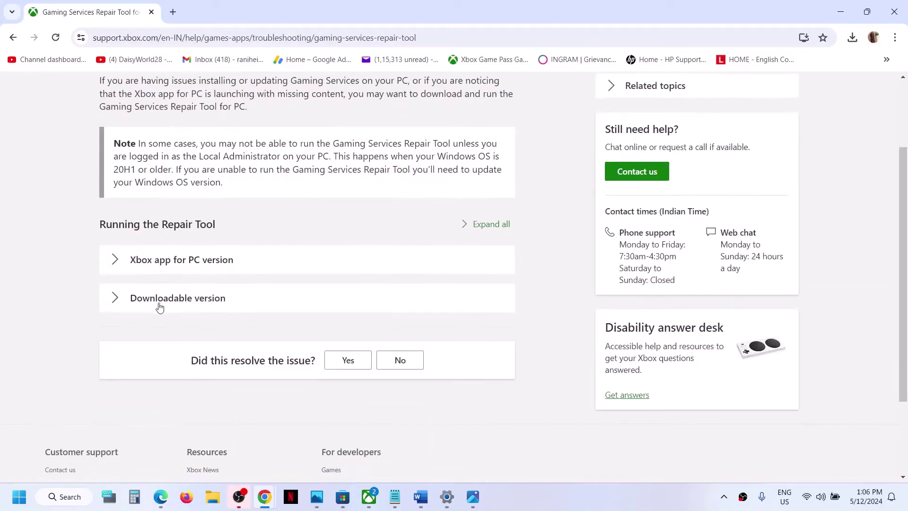
pyautogui.click(161, 298)
pyautogui.scroll(-12, 160, 301)
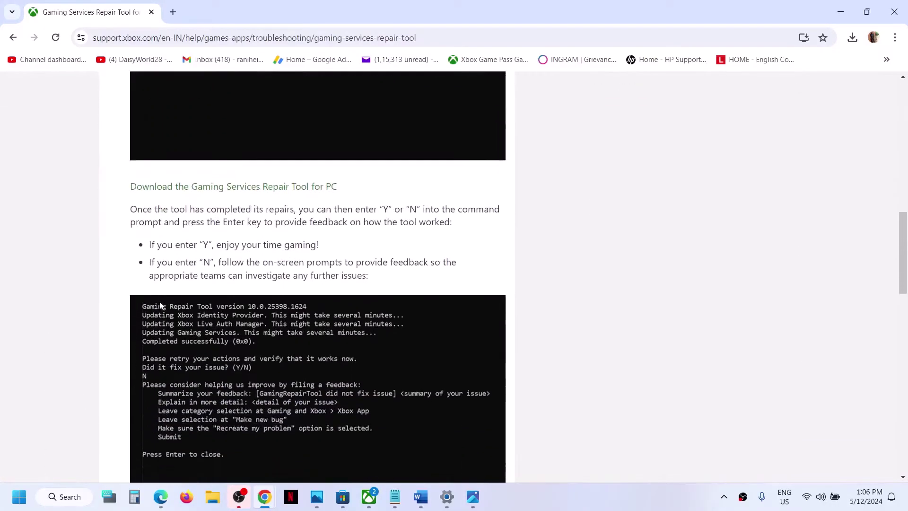
pyautogui.click(246, 186)
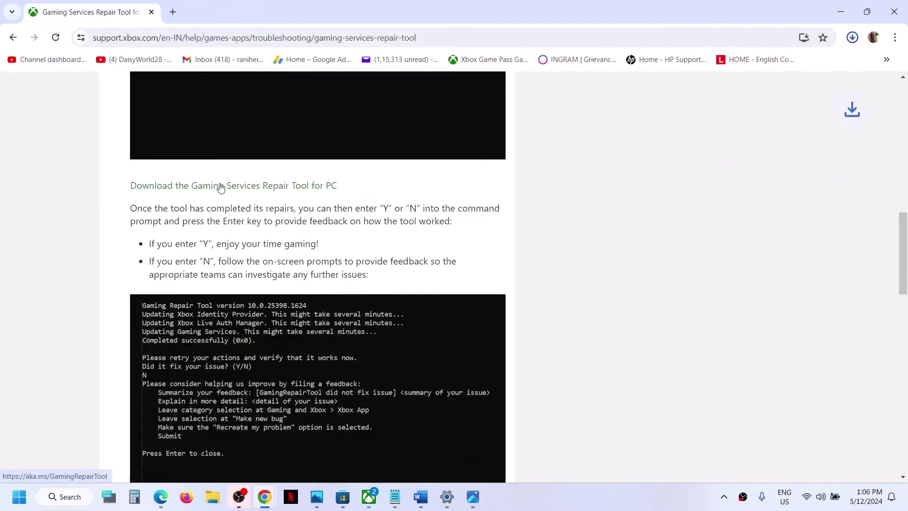
# Run GamingRepairTool with administrator approval until it reports completed successfully, then close its console.
pyautogui.click(756, 76)
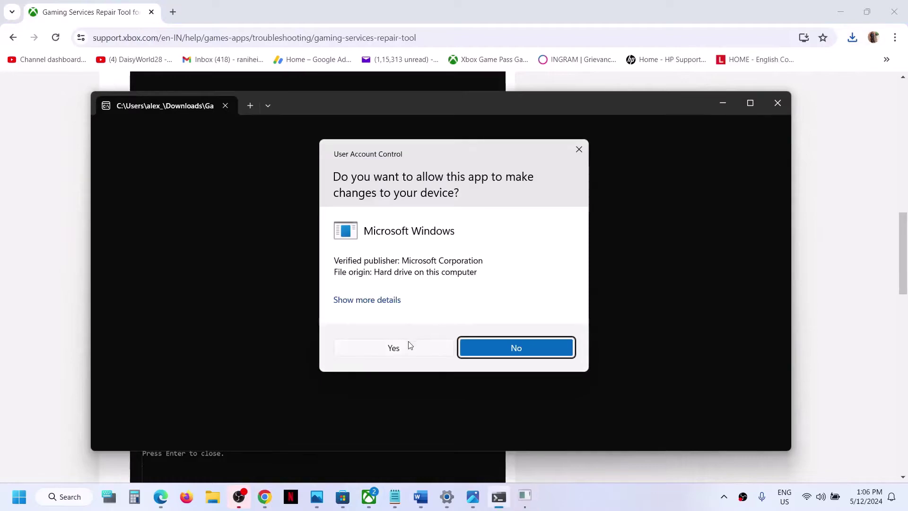
pyautogui.click(404, 349)
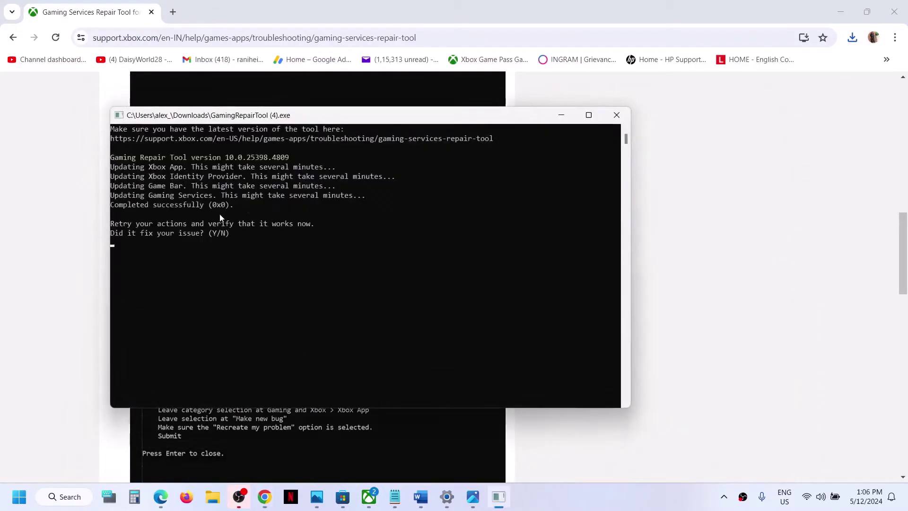
pyautogui.moveTo(118, 208); pyautogui.dragTo(212, 208)
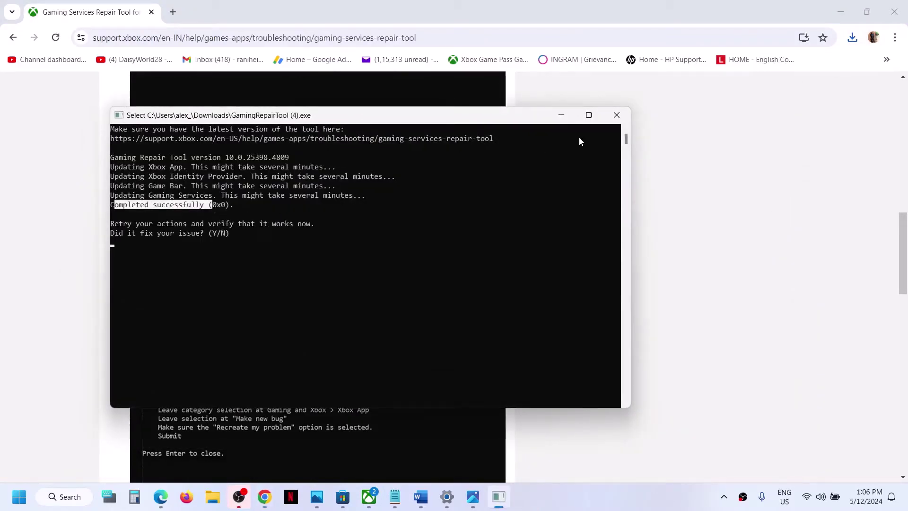
pyautogui.click(601, 115)
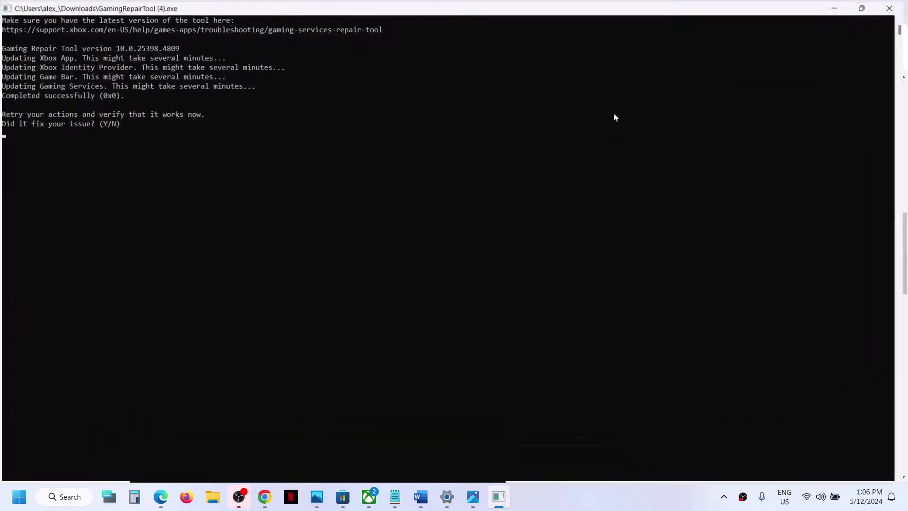
pyautogui.click(887, 9)
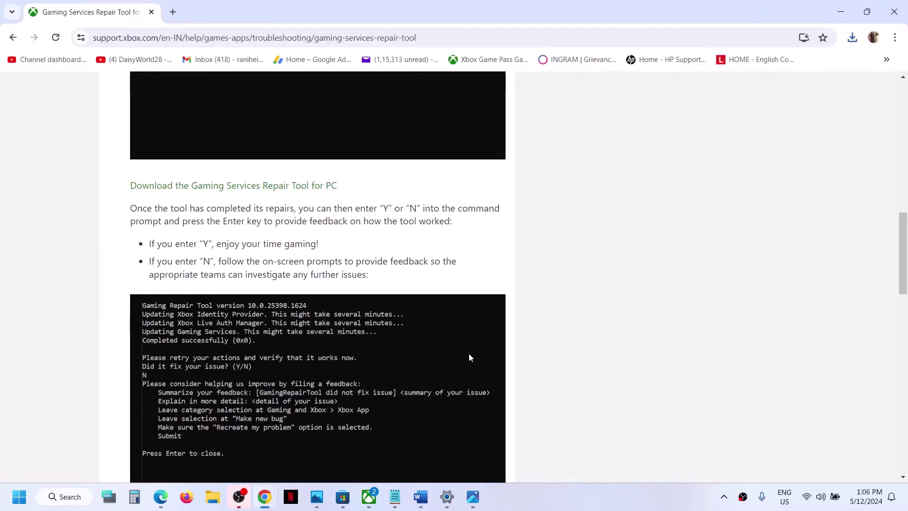
pyautogui.moveTo(424, 494)
# View the Halo launch-options screenshot in Photos, then go back to the Xbox app.
pyautogui.click(474, 497)
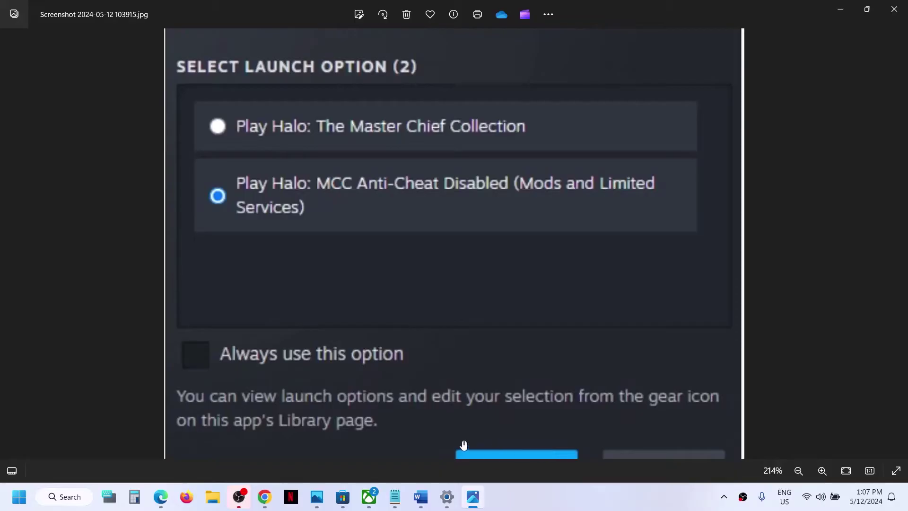
pyautogui.click(368, 501)
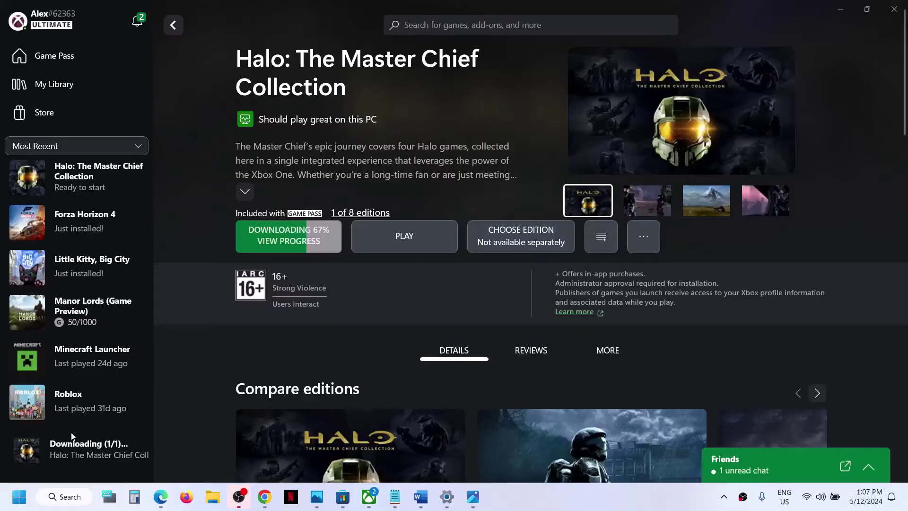
# Open Accounts > Sign-in options in Windows Settings.
pyautogui.click(19, 496)
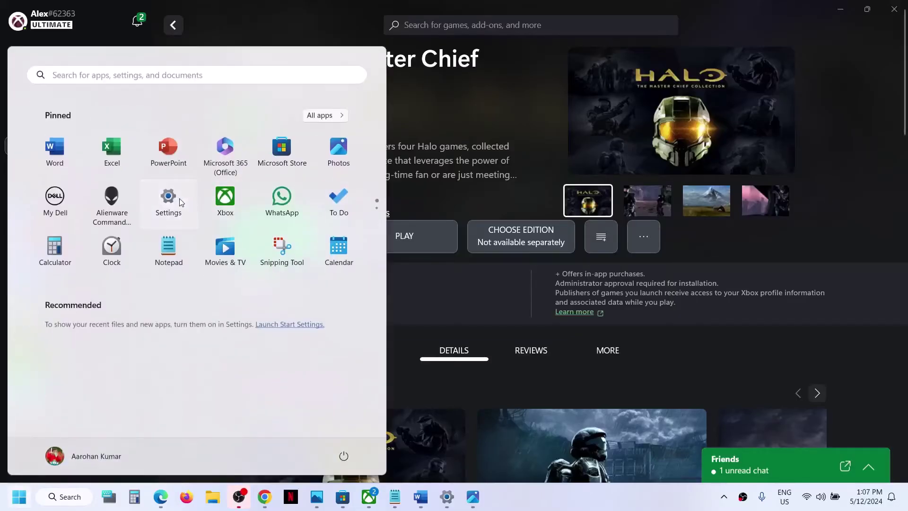
pyautogui.click(180, 197)
pyautogui.click(59, 270)
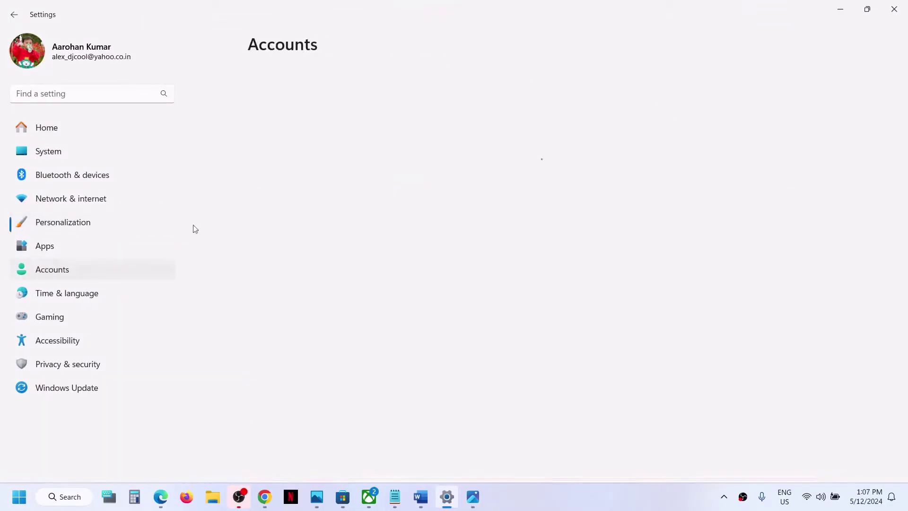
pyautogui.scroll(-10, 470, 210)
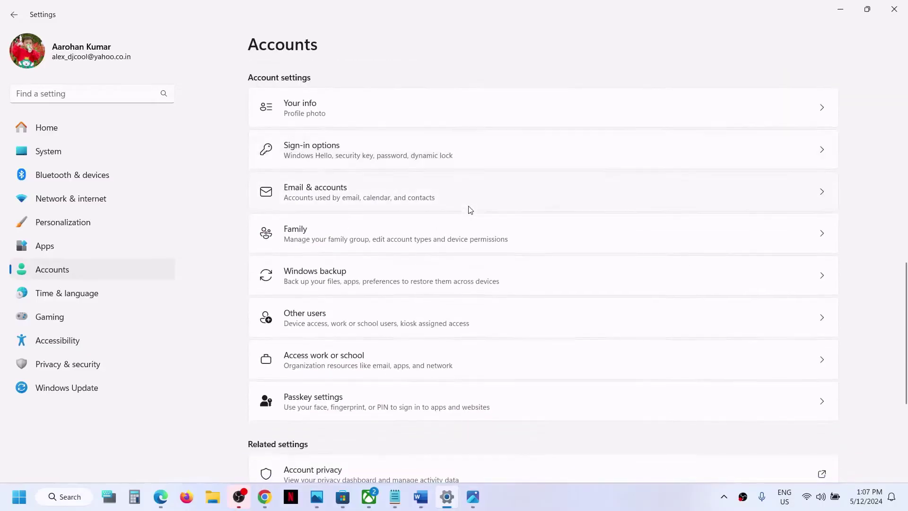
pyautogui.click(425, 150)
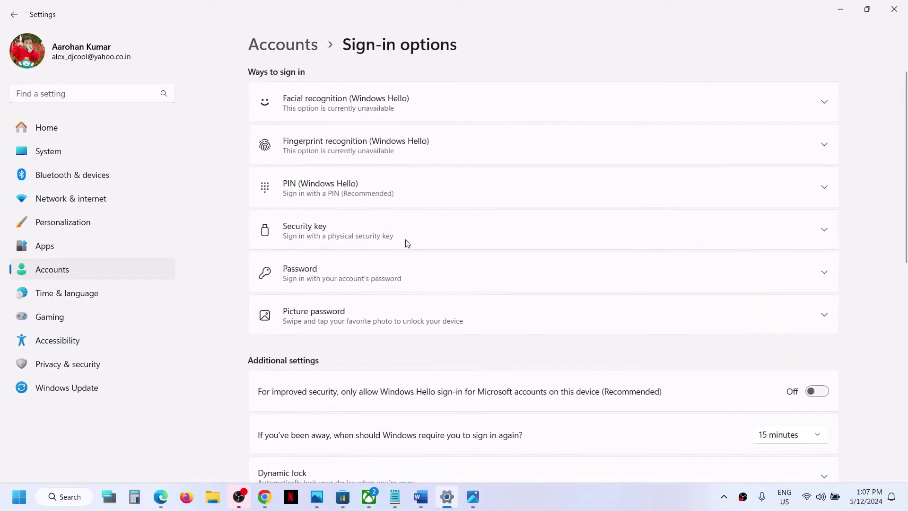
# Turn 'Use my sign-in info to finish setup after an update' on, then back off.
pyautogui.scroll(-5, 405, 243)
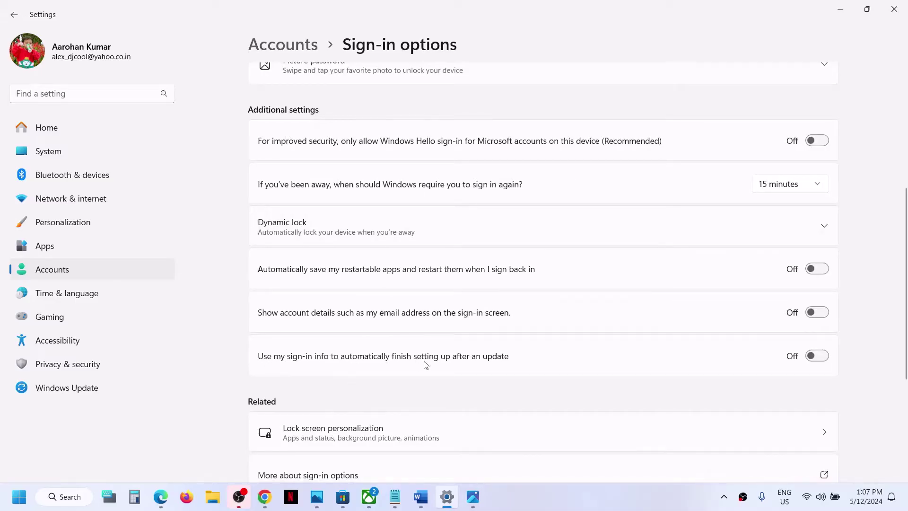
pyautogui.click(814, 355)
pyautogui.click(817, 359)
# Copy 'wsreset' from the Word notes and run it from Windows search to reset the Store.
pyautogui.moveTo(372, 499)
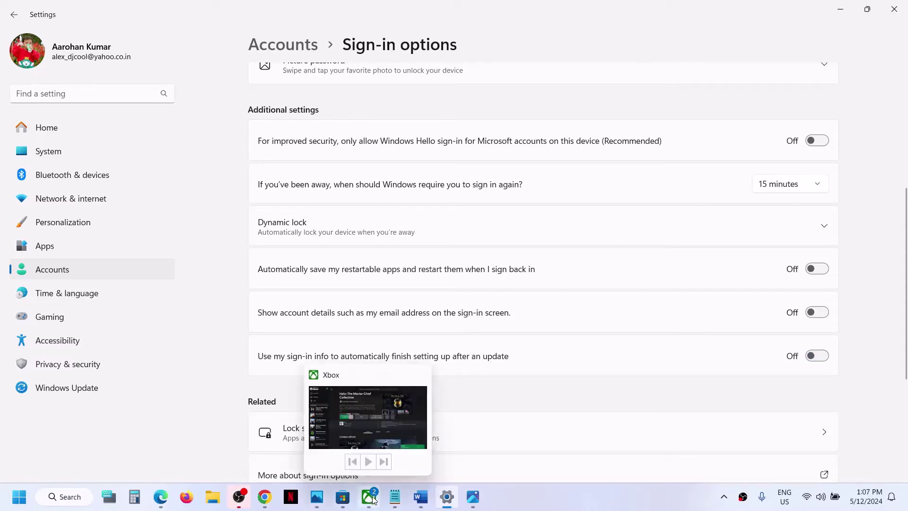
pyautogui.click(372, 498)
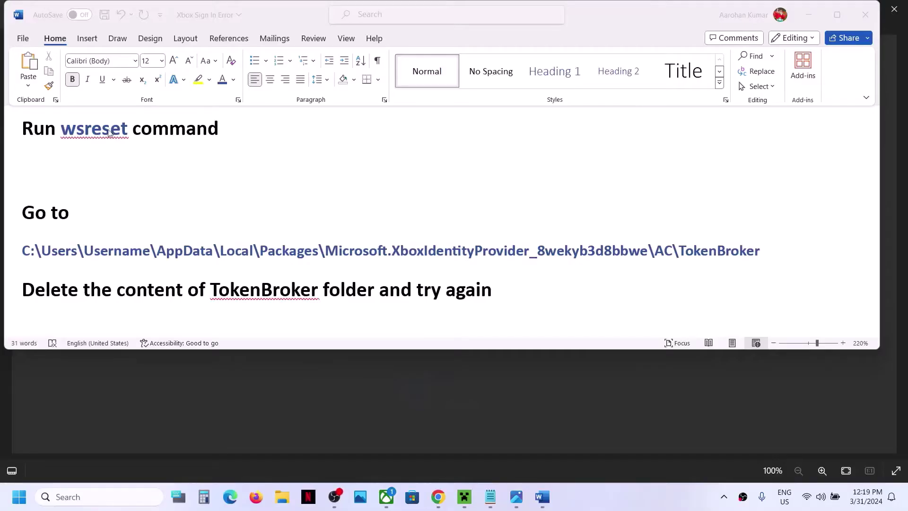
pyautogui.click(103, 134)
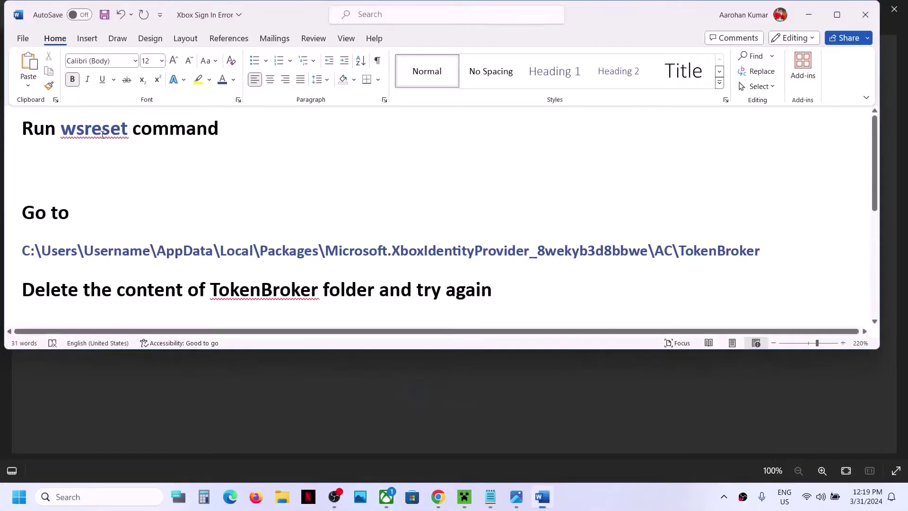
pyautogui.doubleClick(104, 128)
pyautogui.hotkey('ctrl', 'c')
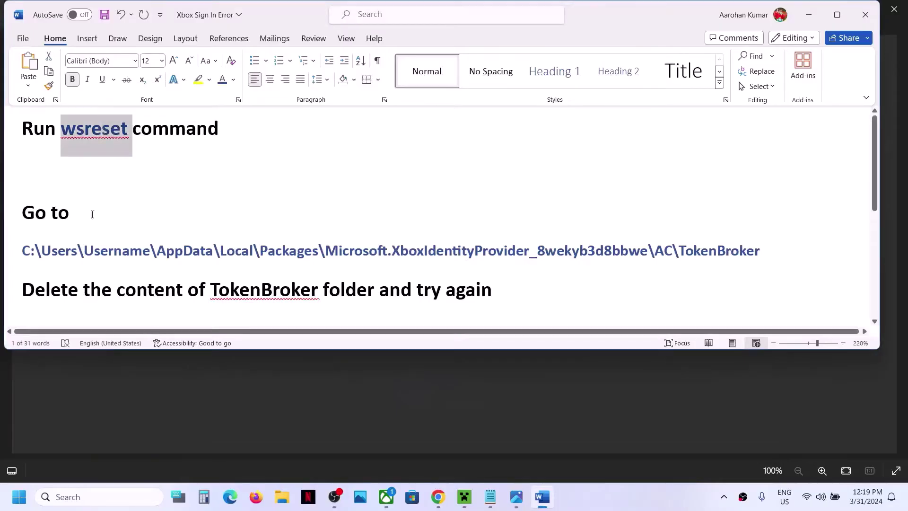
pyautogui.click(66, 502)
pyautogui.hotkey('ctrl', 'v')
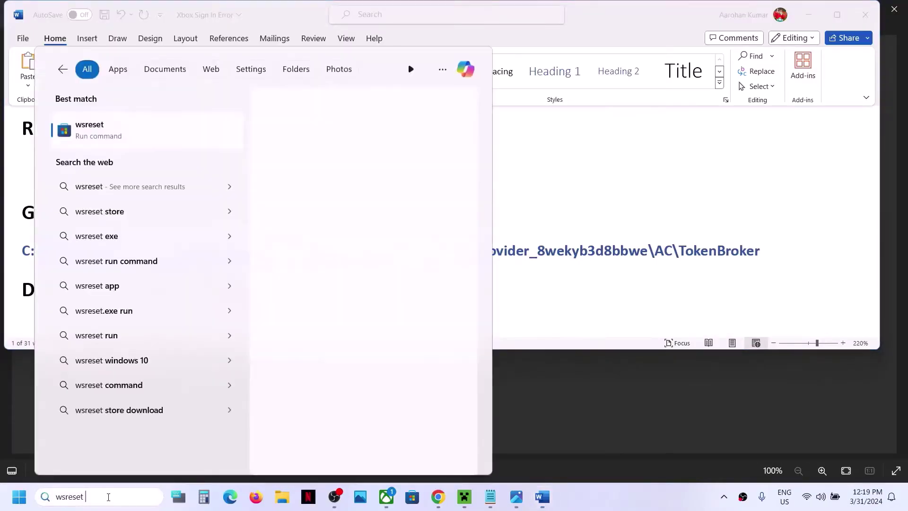
pyautogui.click(125, 136)
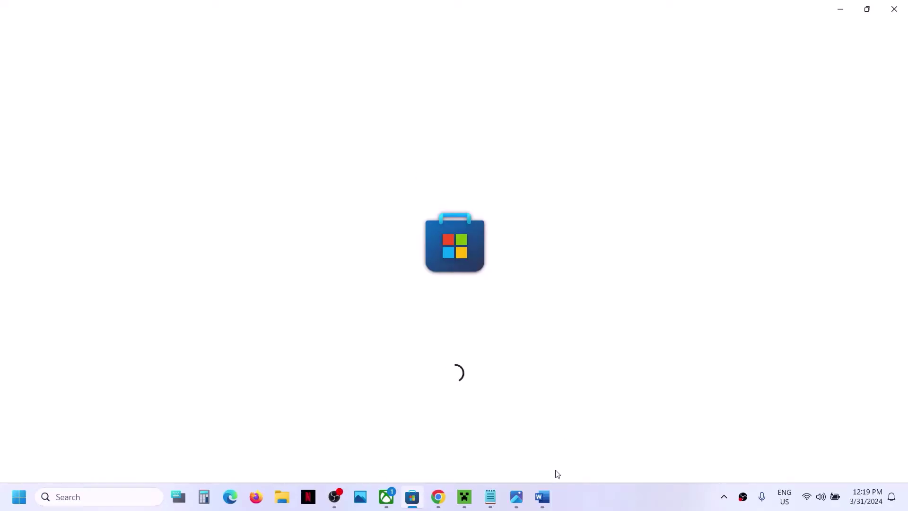
# Back in Word, select the TokenBroker folder path and the word TokenBroker.
pyautogui.click(542, 501)
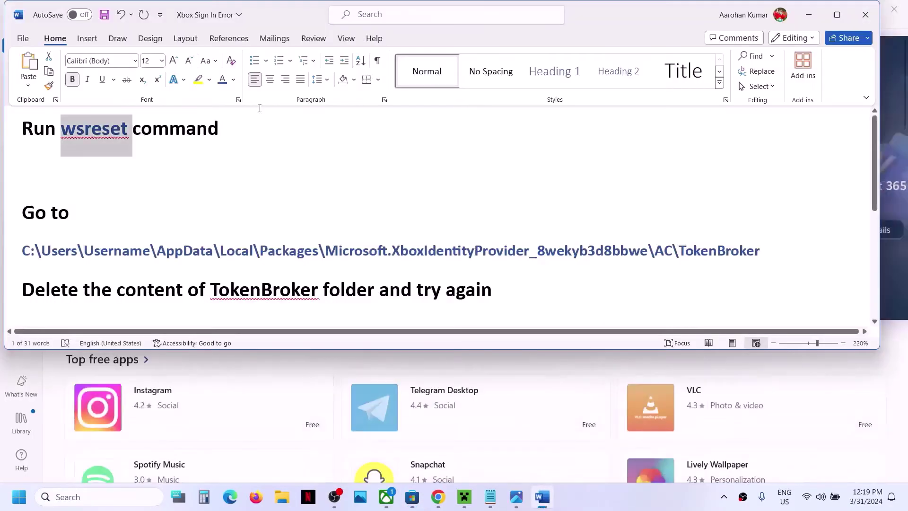
pyautogui.tripleClick(375, 245)
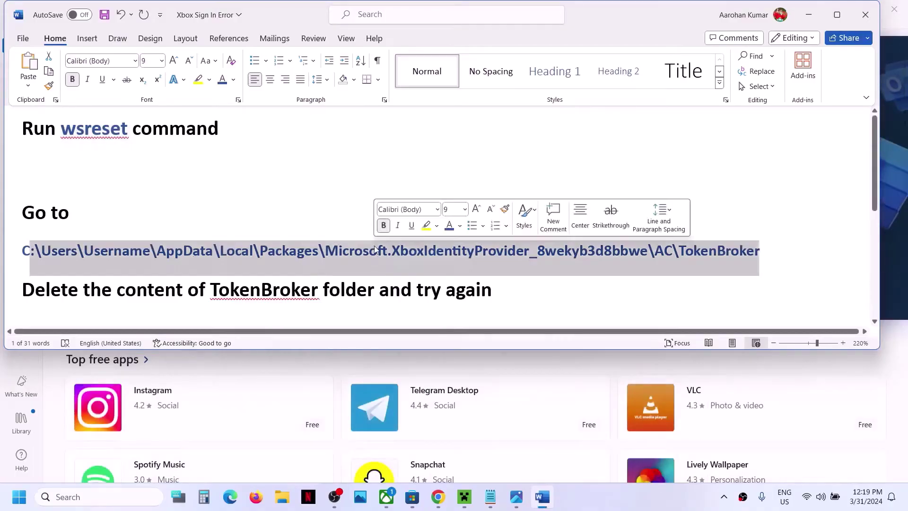
pyautogui.moveTo(215, 291); pyautogui.dragTo(318, 290)
# In File Explorer, browse from This PC to OS (C:) > Users > the user's profile folder.
pyautogui.click(282, 496)
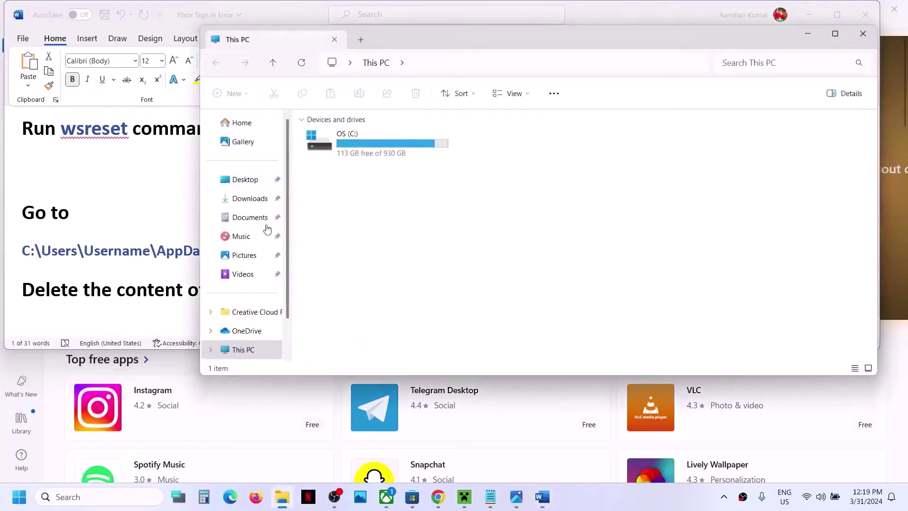
pyautogui.click(242, 349)
pyautogui.click(396, 145)
pyautogui.doubleClick(396, 145)
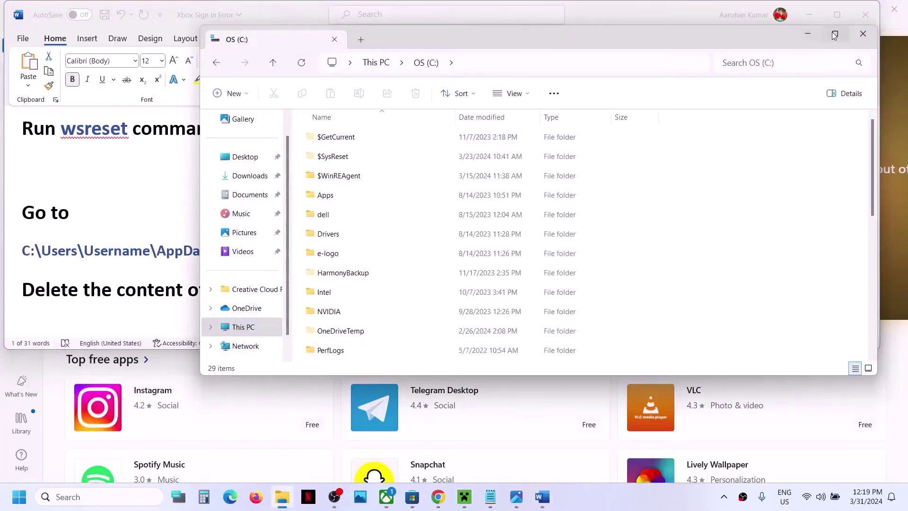
pyautogui.click(834, 35)
pyautogui.scroll(-4, 413, 260)
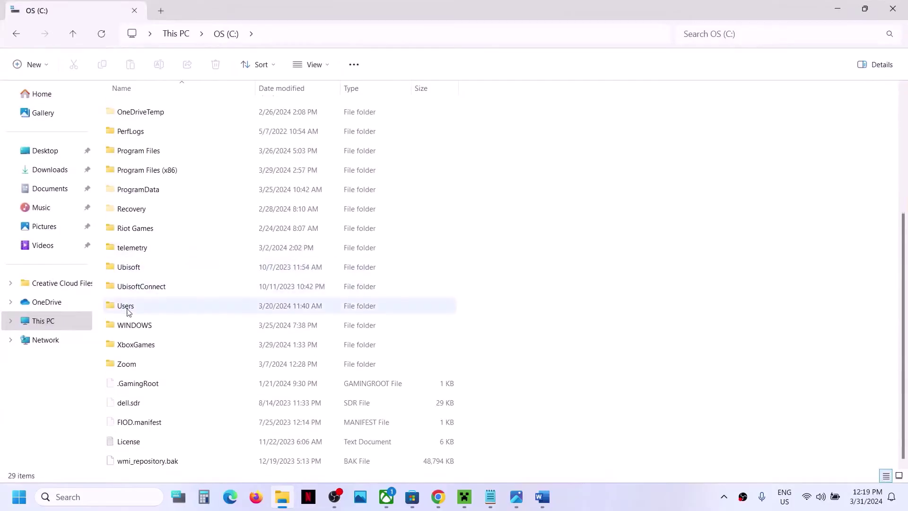
pyautogui.doubleClick(143, 306)
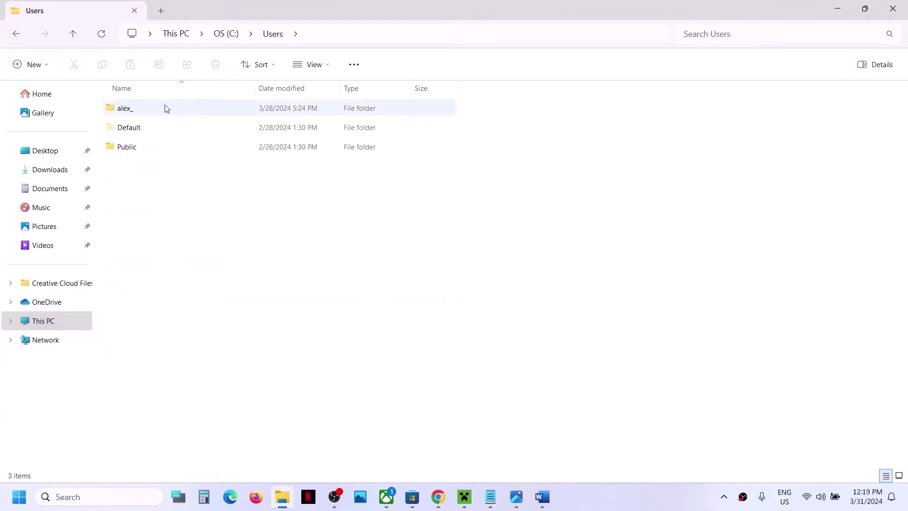
pyautogui.doubleClick(166, 109)
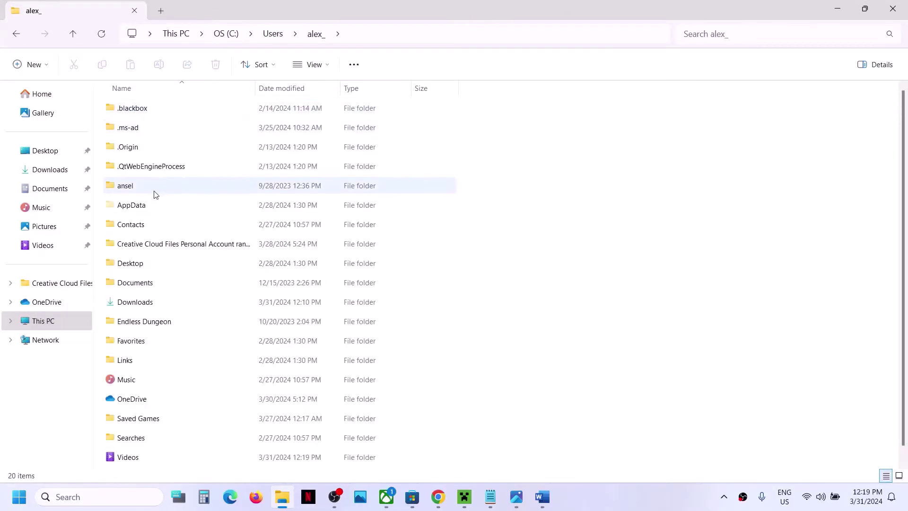
# Turn on Show > Hidden items so the AppData folder is visible.
pyautogui.click(146, 210)
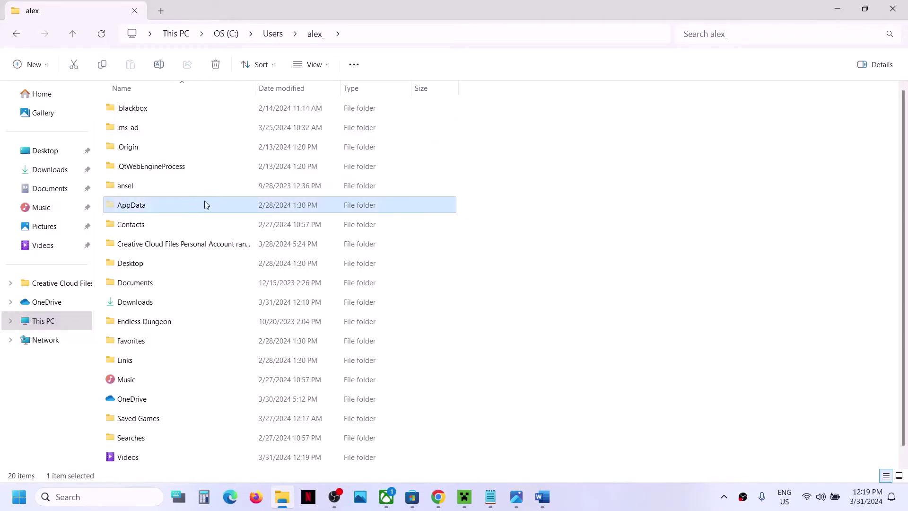
pyautogui.click(314, 65)
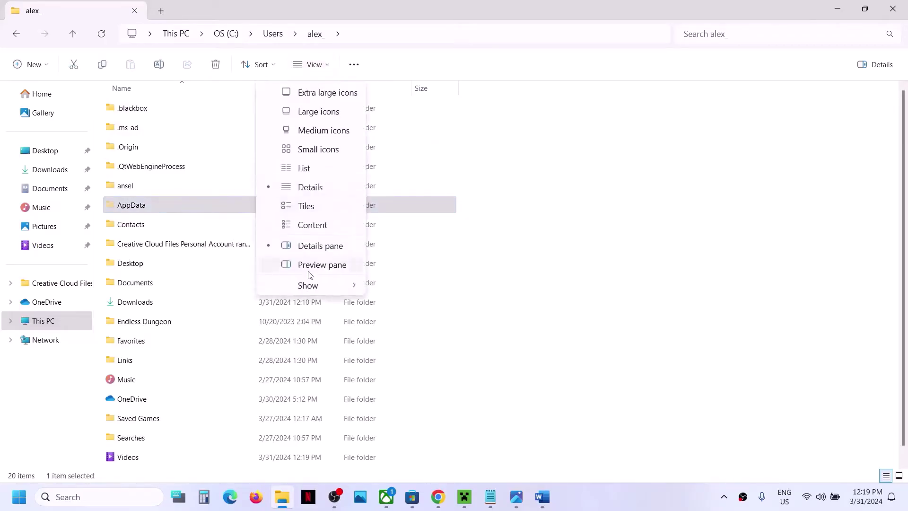
pyautogui.moveTo(305, 288)
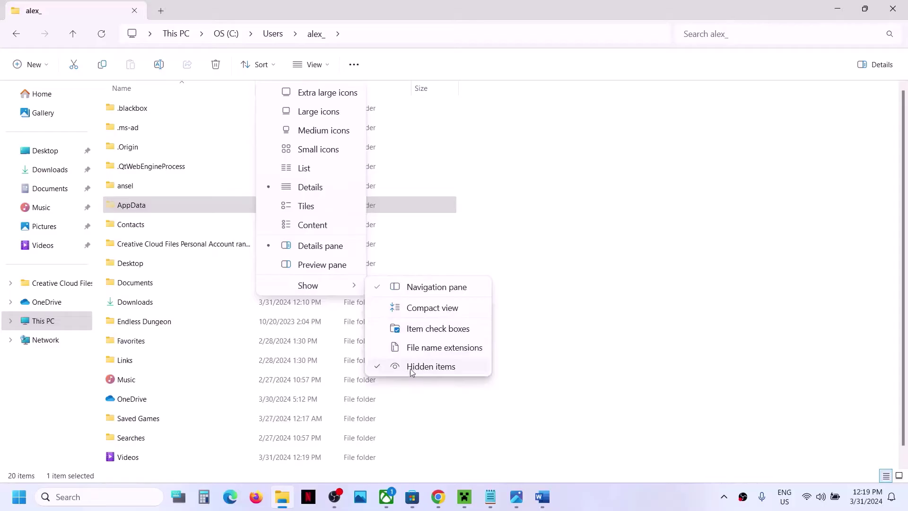
pyautogui.click(156, 207)
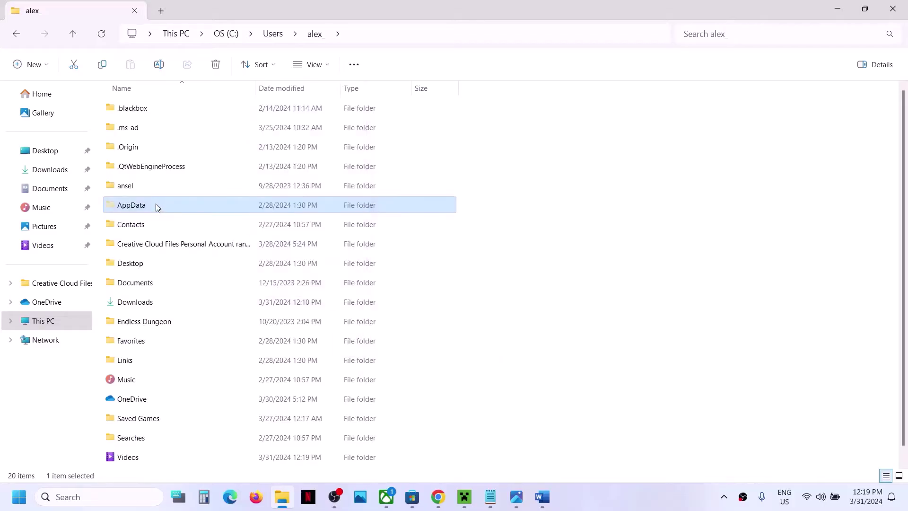
# Open AppData\Local\Packages.
pyautogui.doubleClick(156, 207)
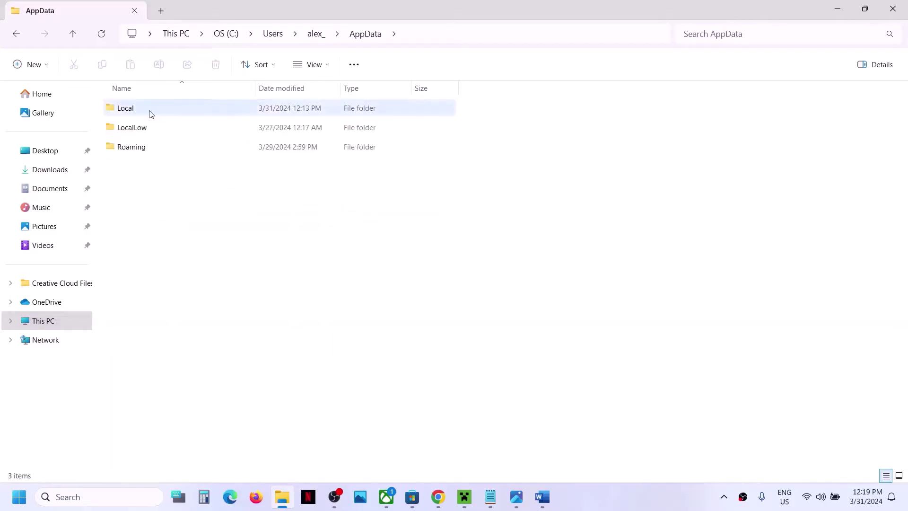
pyautogui.click(160, 114)
pyautogui.doubleClick(163, 113)
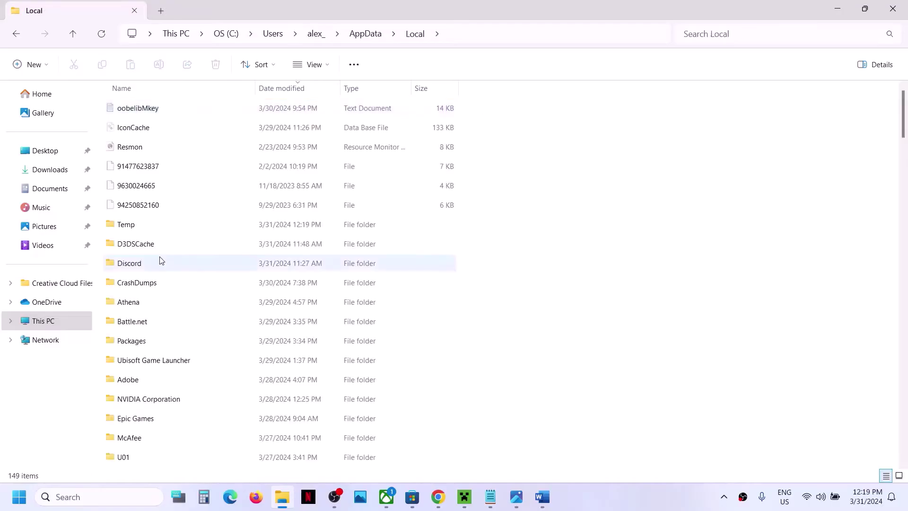
pyautogui.click(142, 342)
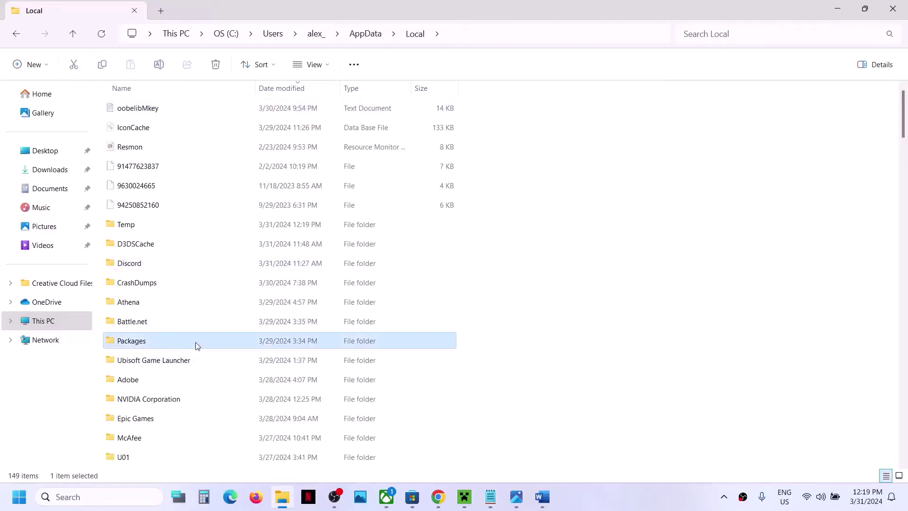
pyautogui.doubleClick(198, 346)
# Find and open the Microsoft.XboxIdentityProvider_8wekyb3d8bbwe package folder.
pyautogui.scroll(-20, 234, 233)
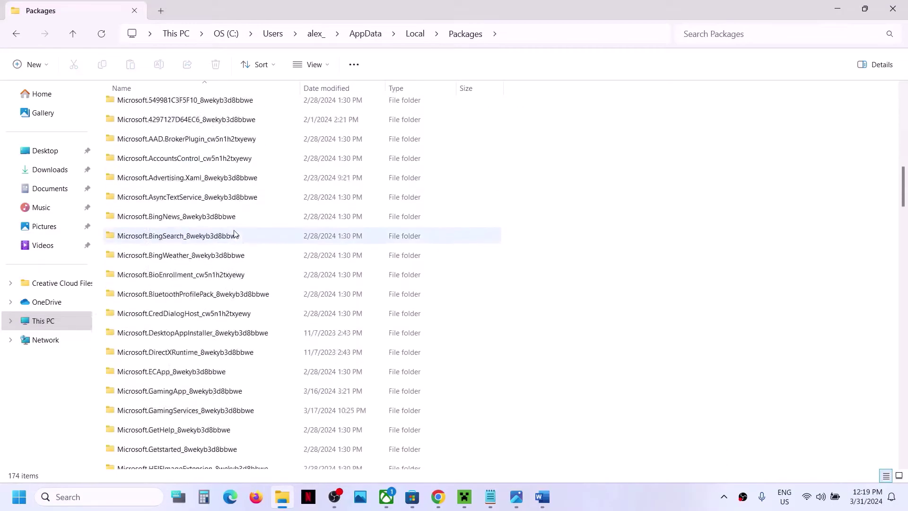
pyautogui.scroll(-20, 234, 233)
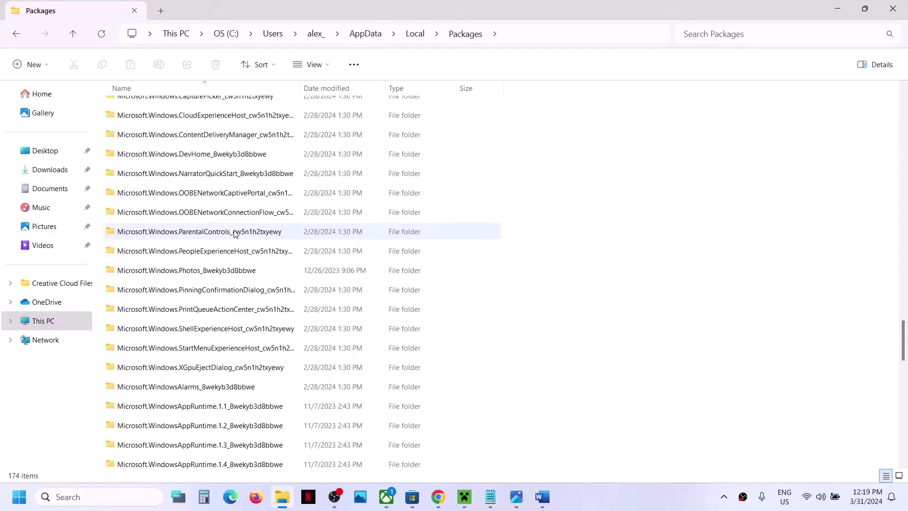
pyautogui.scroll(-15, 234, 233)
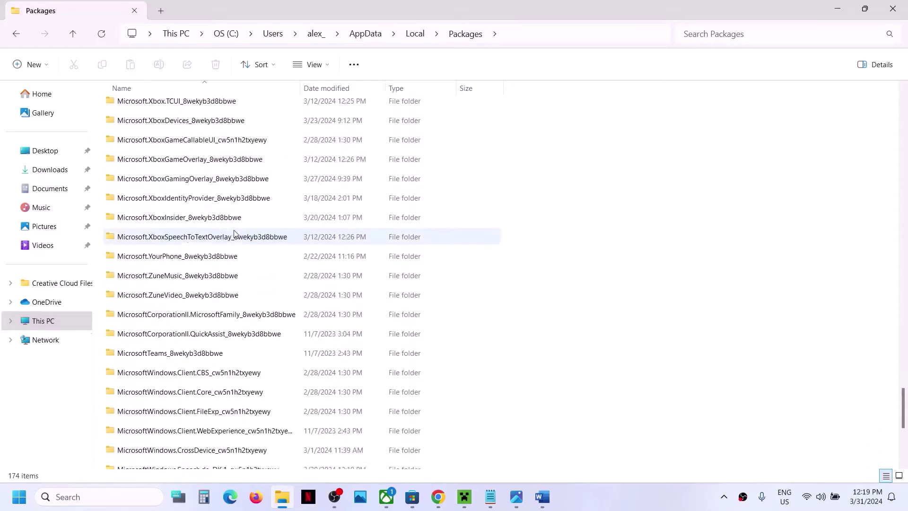
pyautogui.scroll(-8, 234, 234)
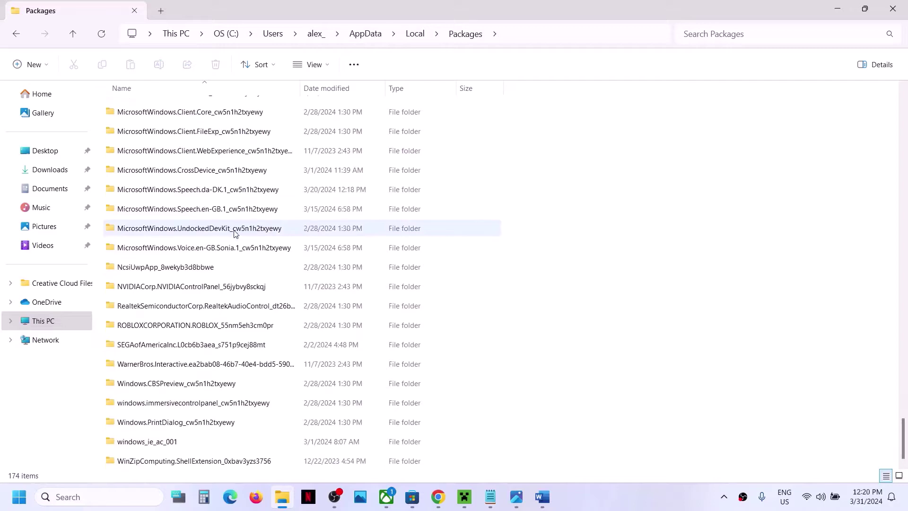
pyautogui.scroll(2, 234, 233)
pyautogui.scroll(-3, 234, 233)
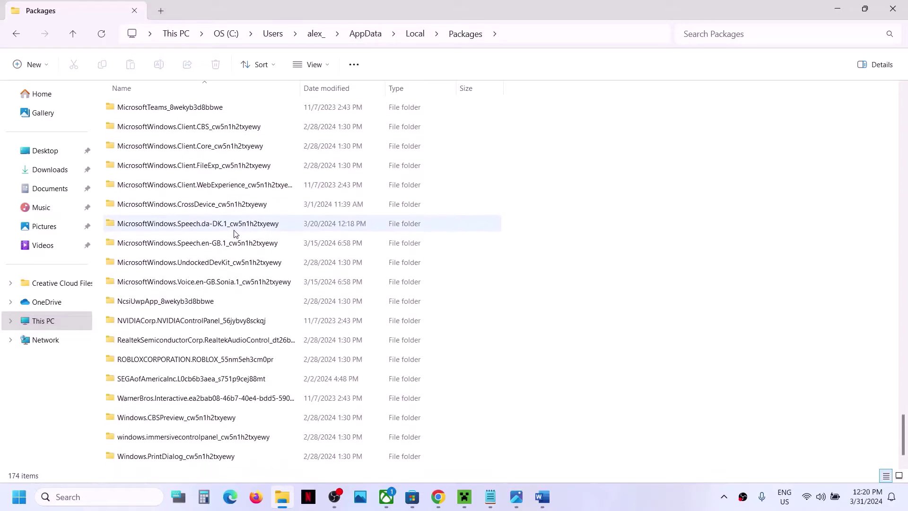
pyautogui.scroll(4, 234, 233)
pyautogui.click(197, 185)
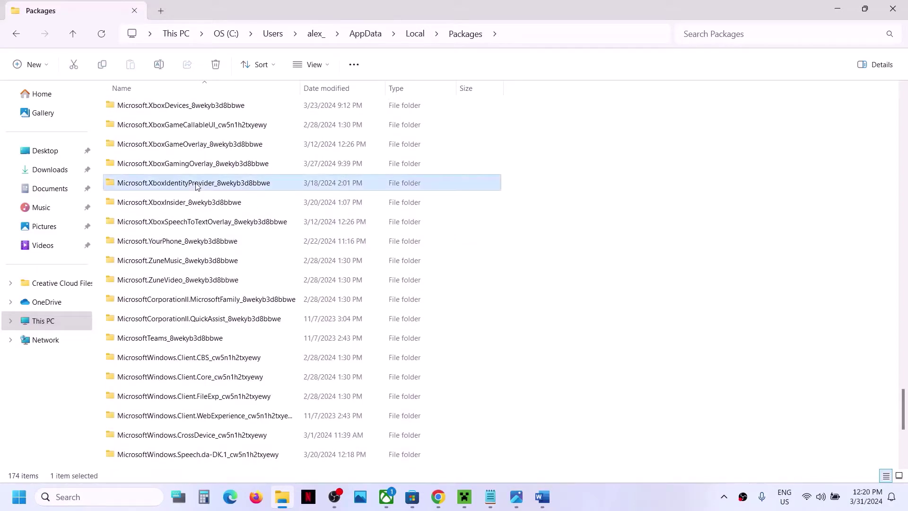
pyautogui.scroll(3, 196, 186)
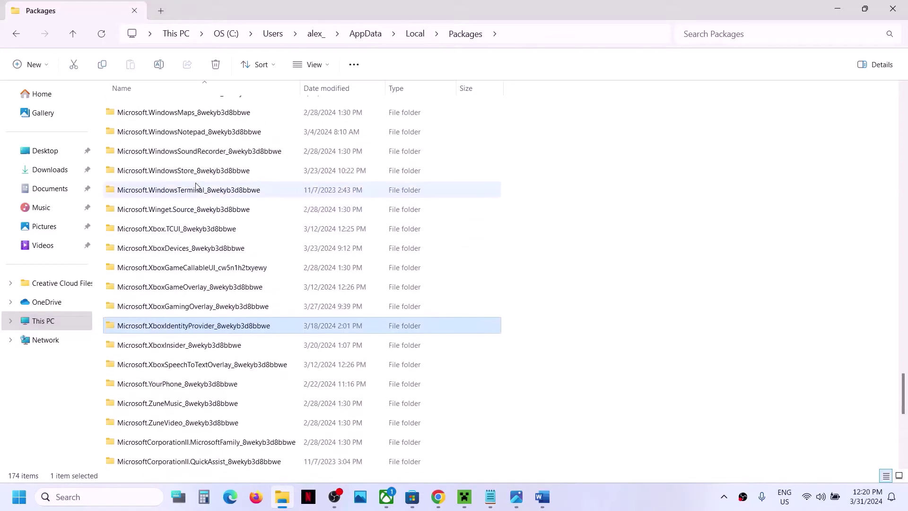
pyautogui.doubleClick(241, 330)
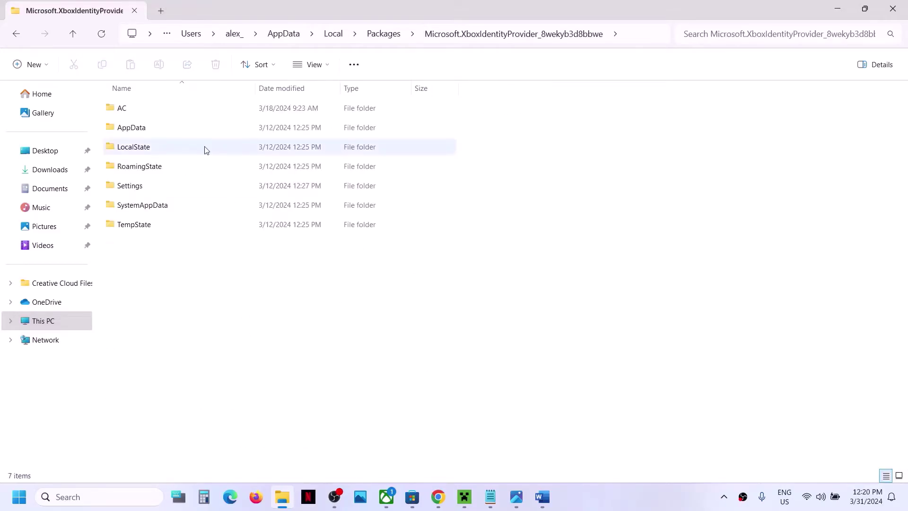
# Open its AC\TokenBroker folder.
pyautogui.click(175, 111)
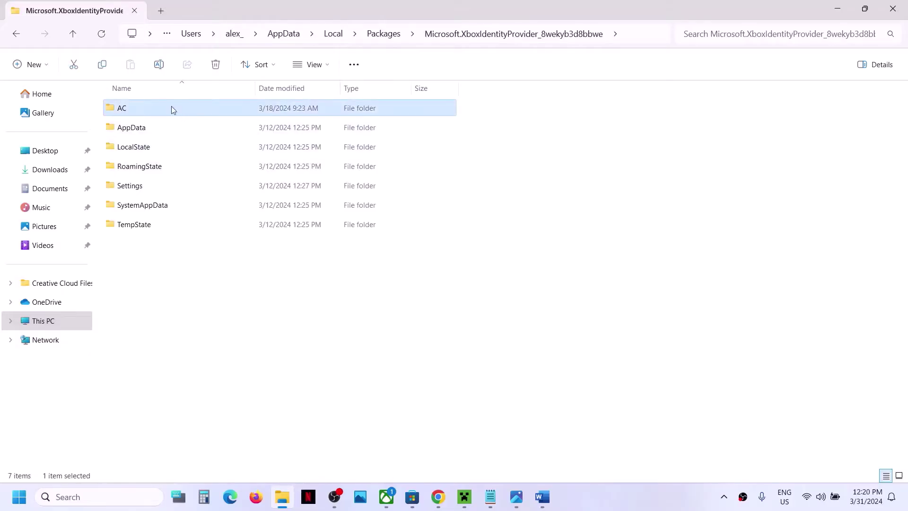
pyautogui.doubleClick(172, 107)
pyautogui.click(188, 147)
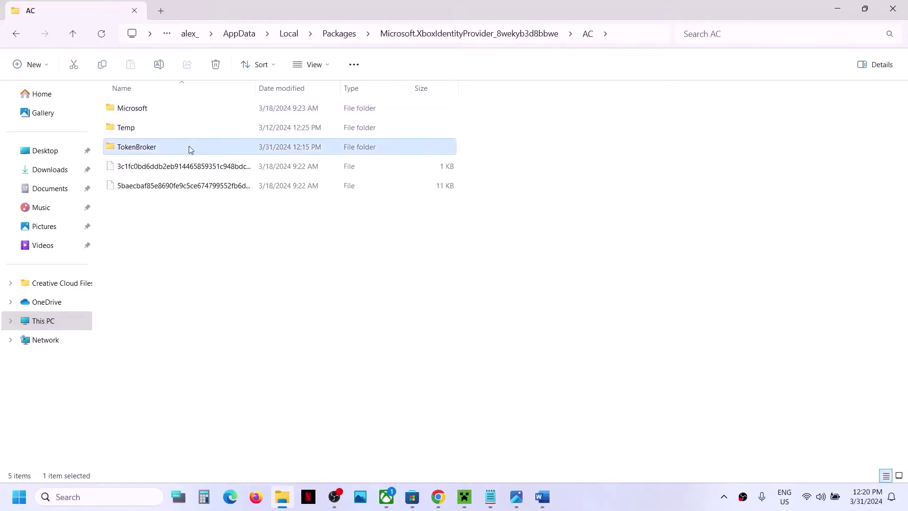
pyautogui.doubleClick(181, 150)
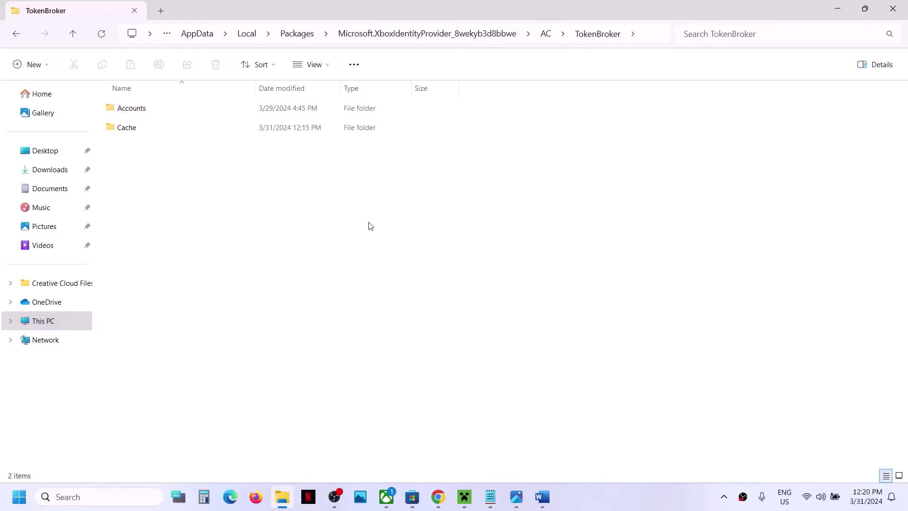
# Delete the Accounts and Cache folders inside TokenBroker, then return to Word.
pyautogui.moveTo(385, 226); pyautogui.dragTo(128, 105)
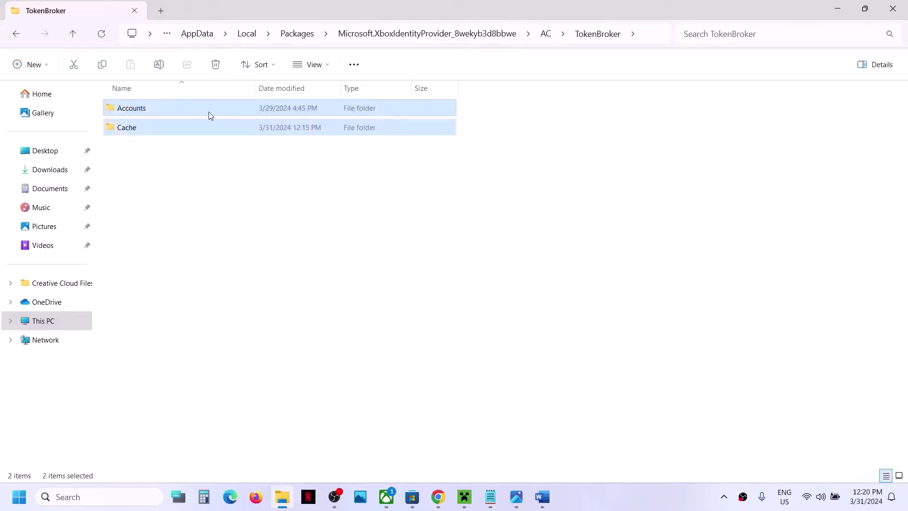
pyautogui.rightClick(225, 108)
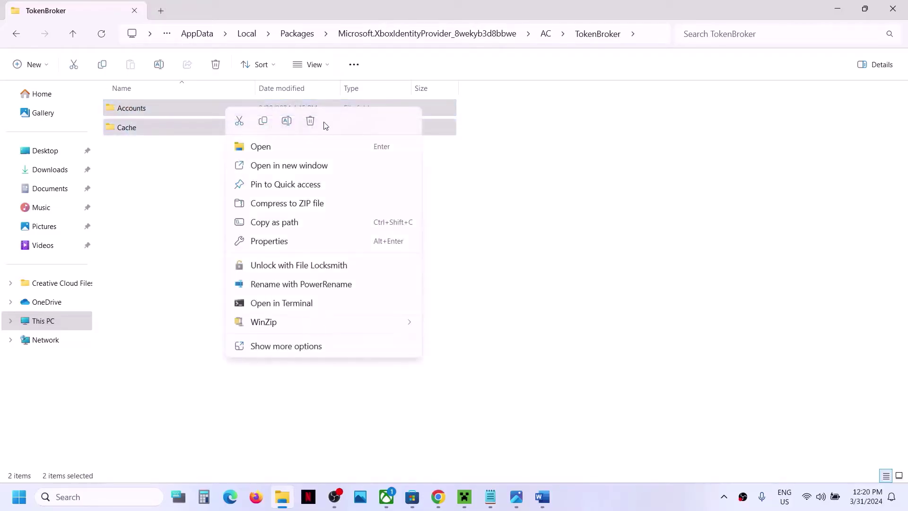
pyautogui.click(310, 122)
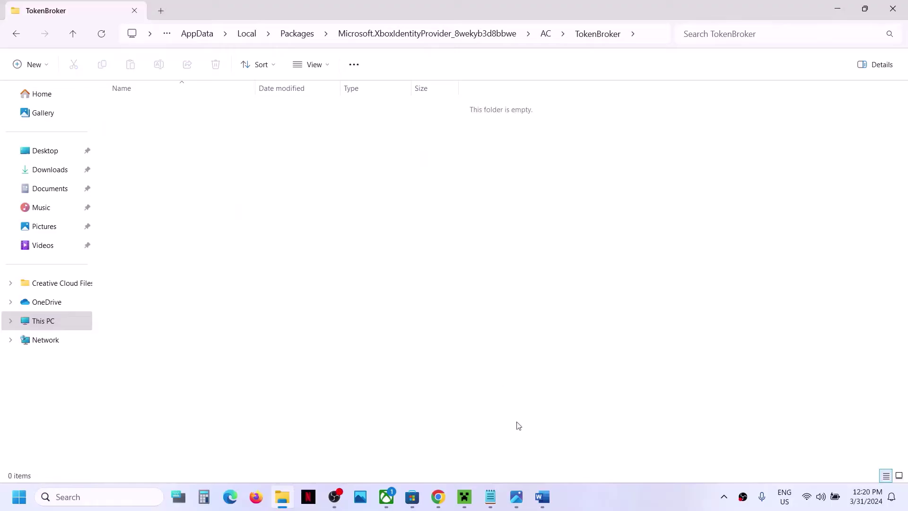
pyautogui.click(544, 497)
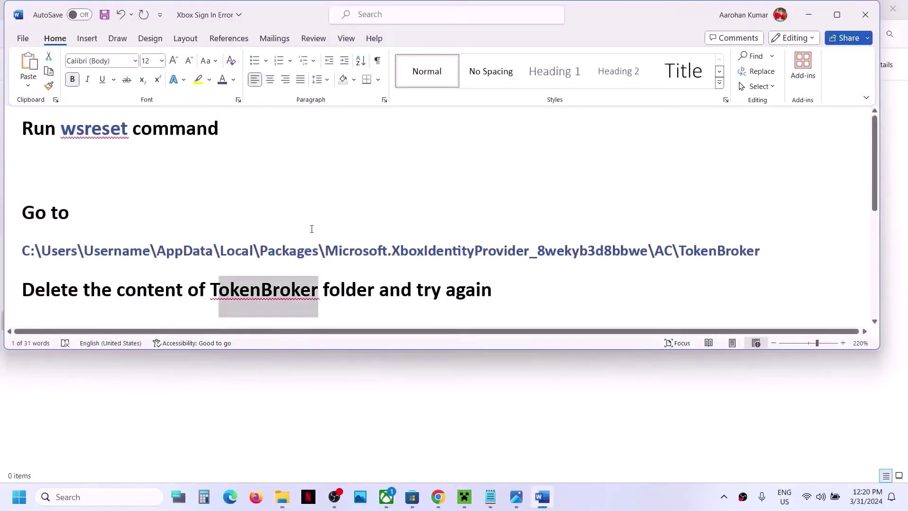
# Highlight the note about using the same account on Microsoft Store and Xbox App, then go to the Store.
pyautogui.scroll(-3, 311, 229)
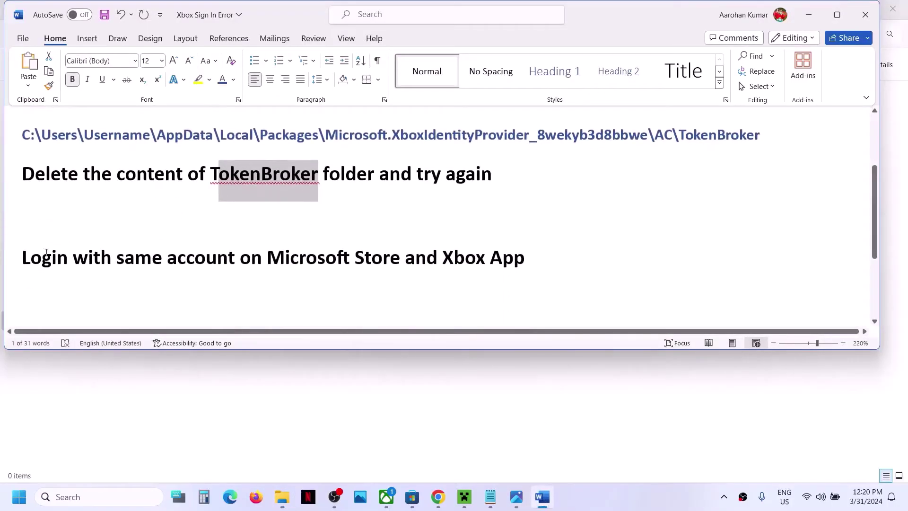
pyautogui.moveTo(39, 257); pyautogui.dragTo(497, 281)
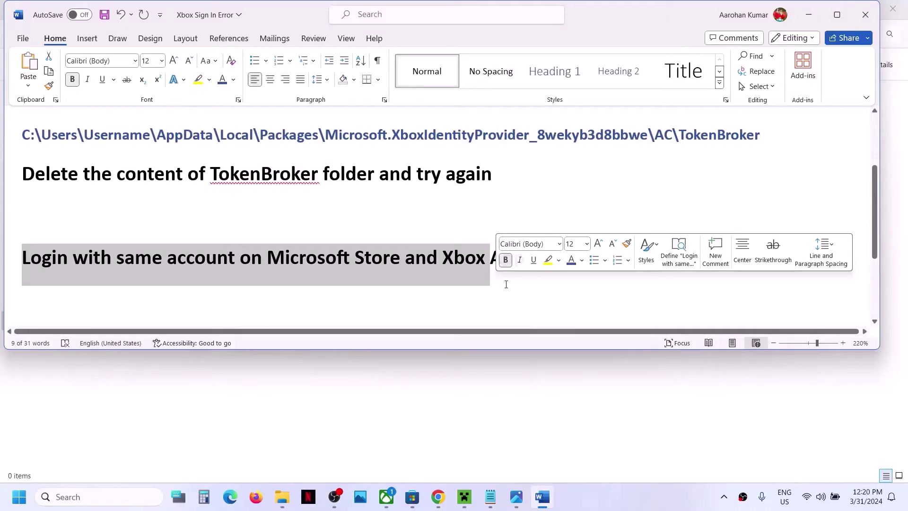
pyautogui.click(413, 264)
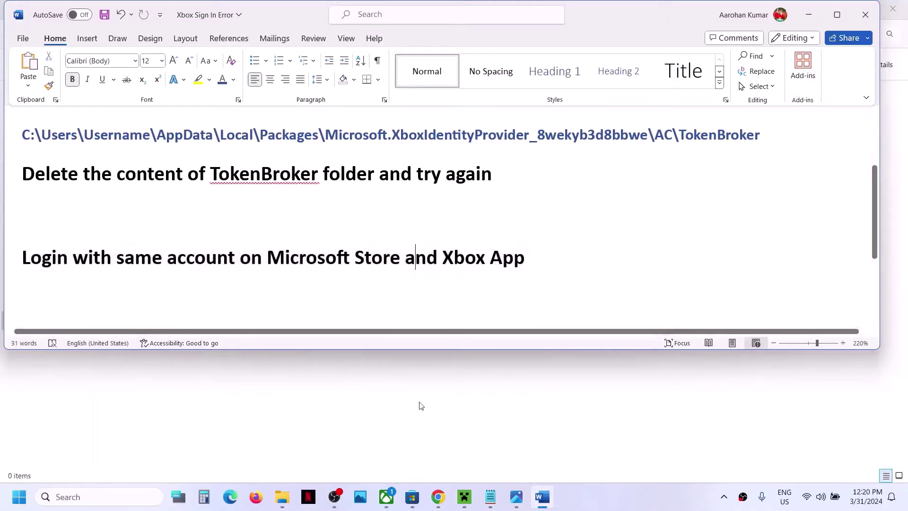
pyautogui.click(417, 486)
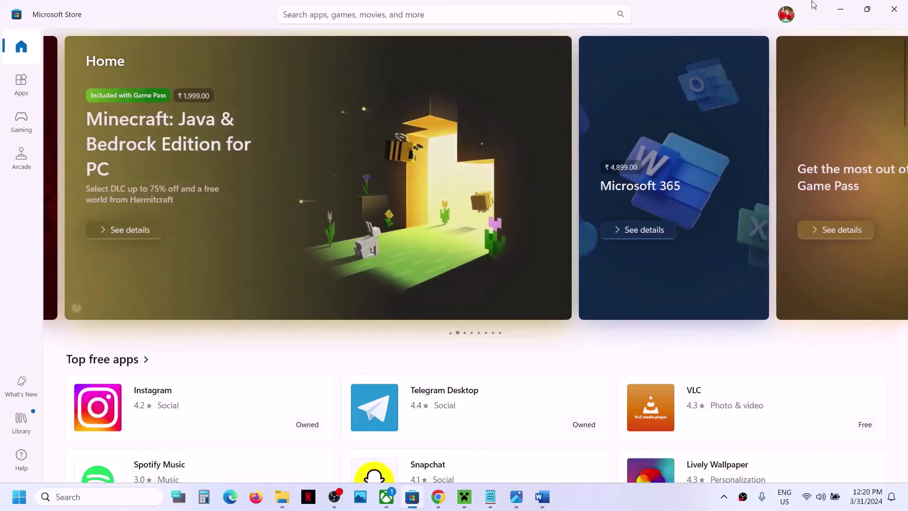
# Sign out of the Store and try signing in with the second Microsoft account, dismissing the PIN error.
pyautogui.click(784, 18)
pyautogui.click(660, 66)
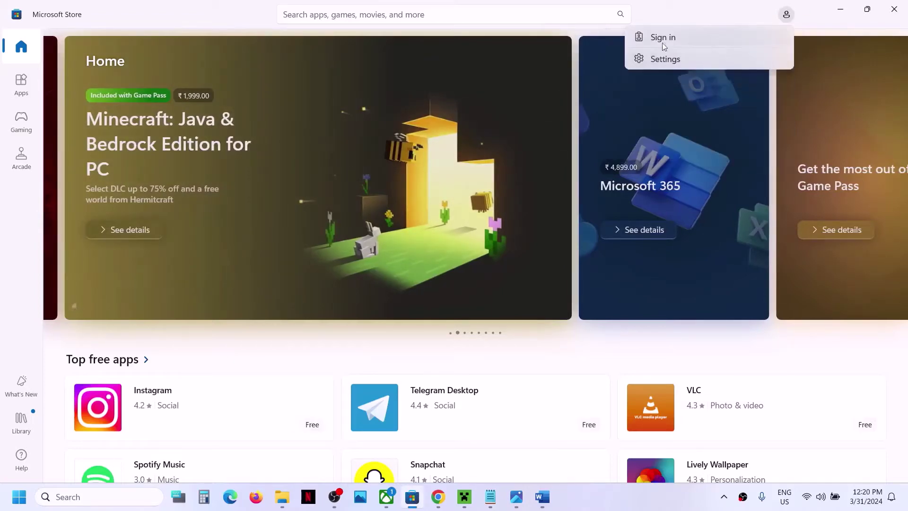
pyautogui.click(661, 38)
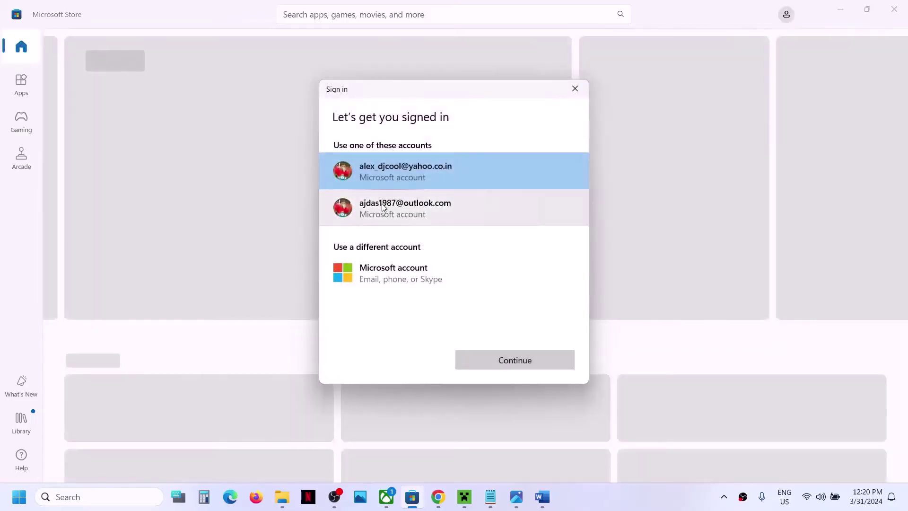
pyautogui.click(382, 205)
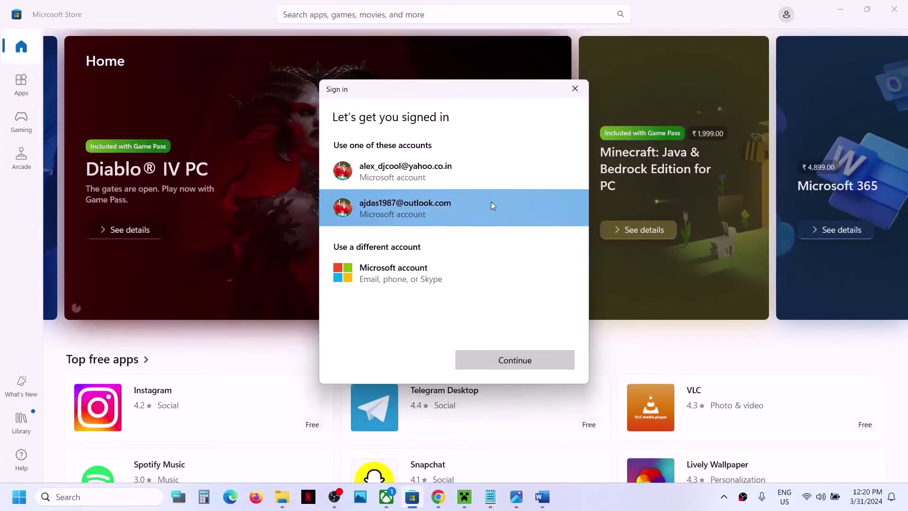
pyautogui.click(508, 361)
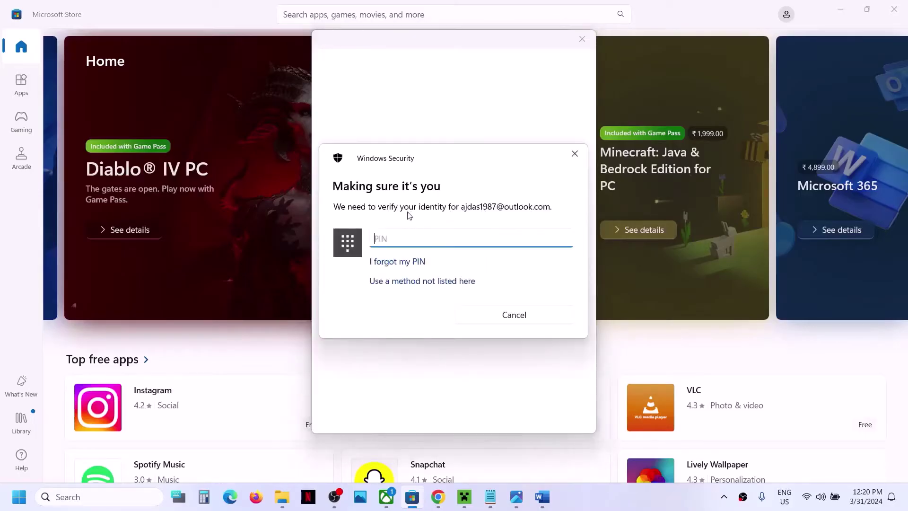
pyautogui.write('••••')
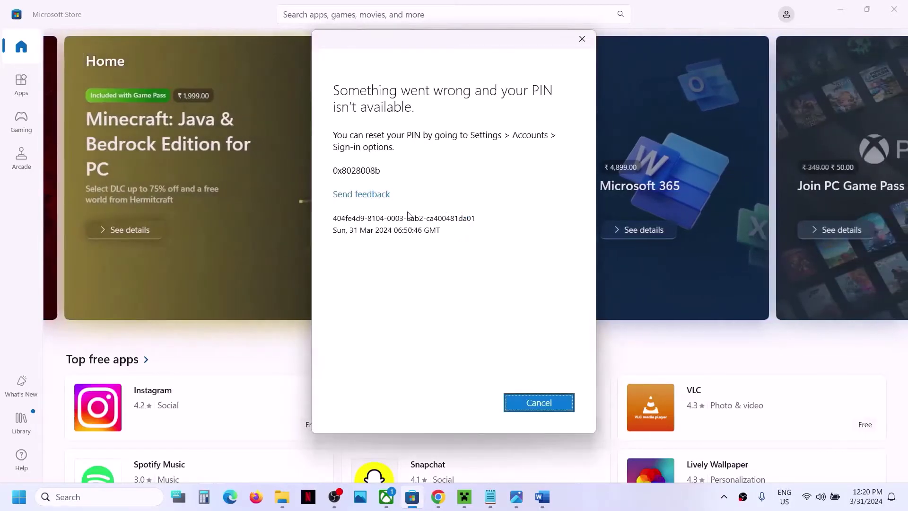
pyautogui.click(541, 402)
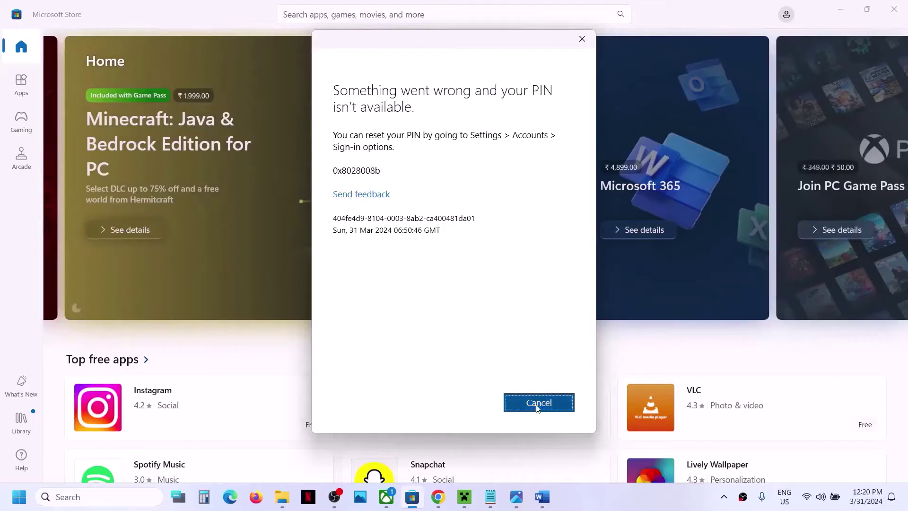
# Sign in again with the second Microsoft account and enter the Windows Hello PIN.
pyautogui.click(786, 15)
pyautogui.click(664, 43)
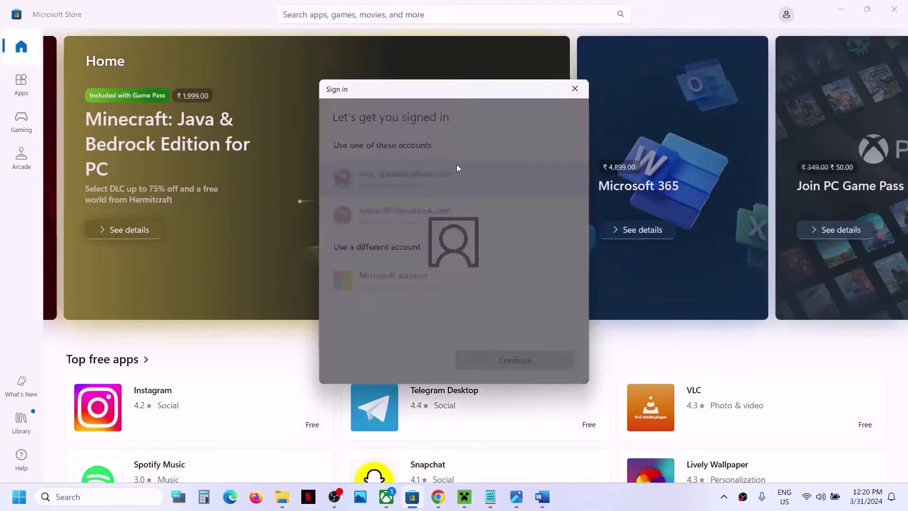
pyautogui.click(408, 215)
pyautogui.click(495, 361)
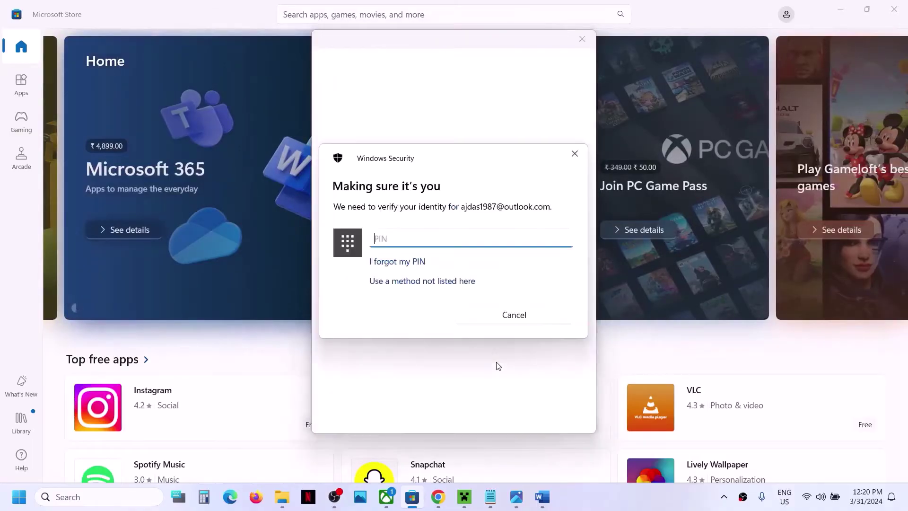
pyautogui.write('****')
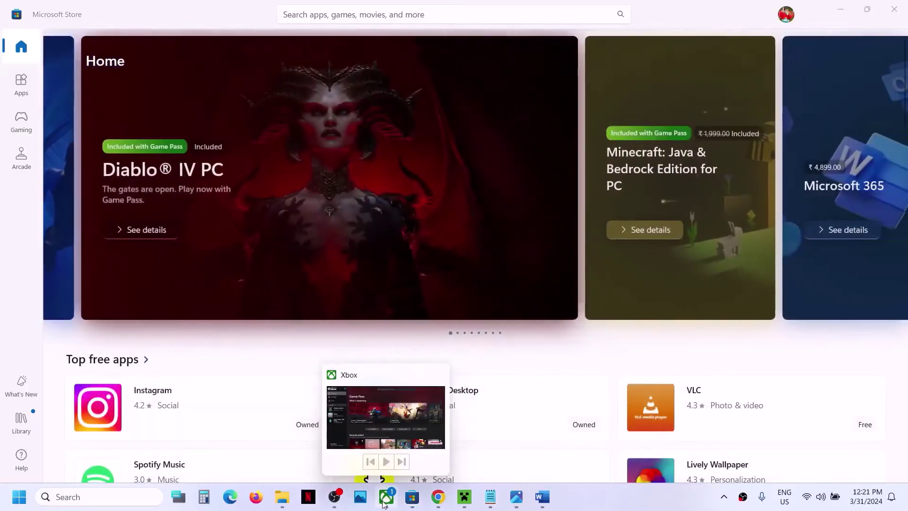
# Sign out of the Xbox app from its profile menu.
pyautogui.click(384, 495)
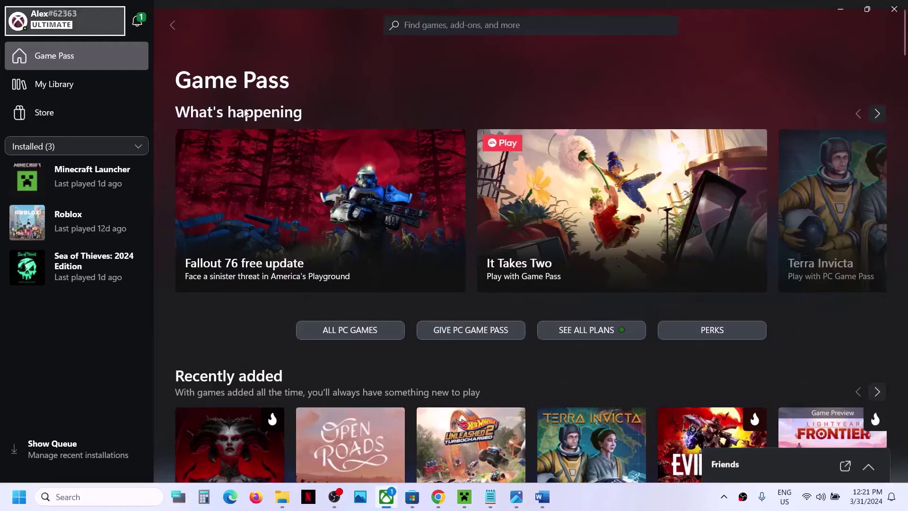
pyautogui.click(64, 23)
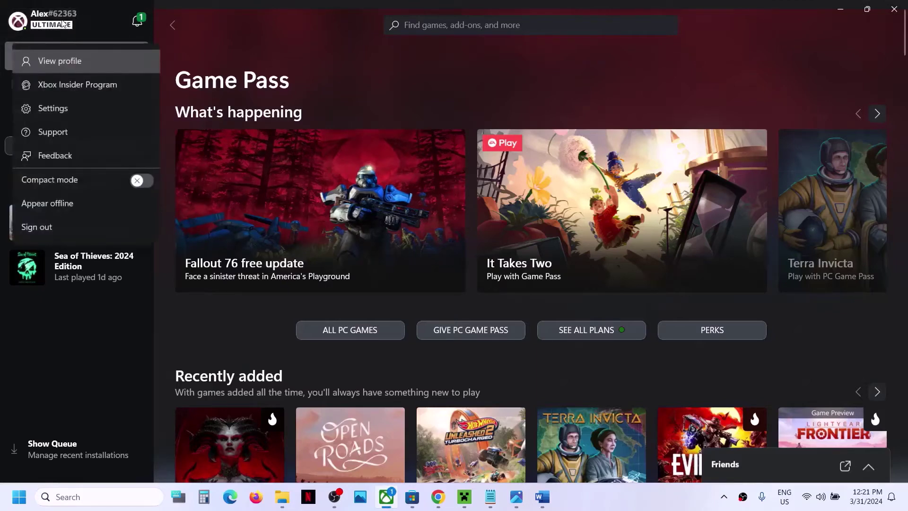
pyautogui.click(48, 228)
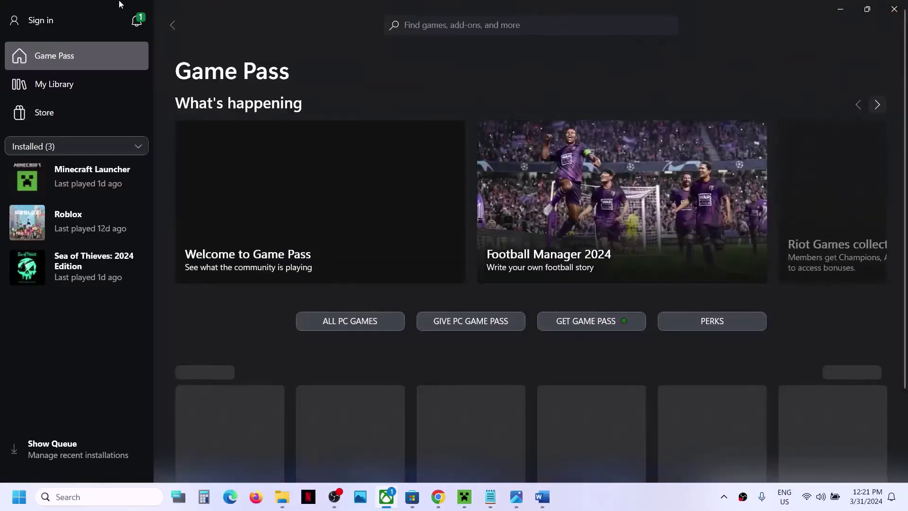
pyautogui.click(46, 23)
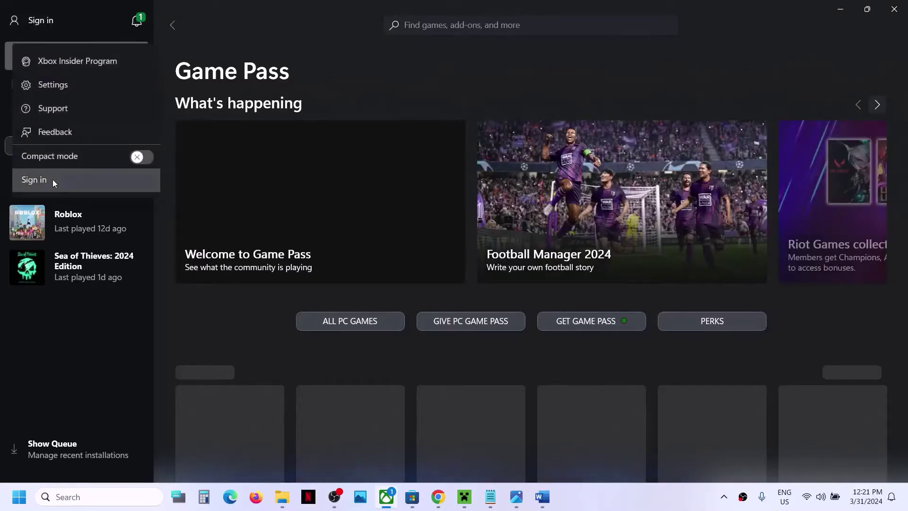
pyautogui.click(53, 180)
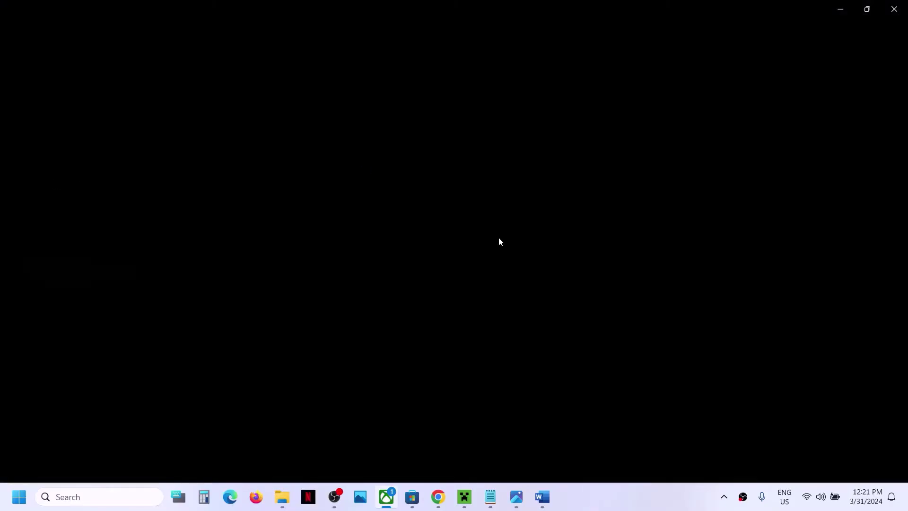
pyautogui.click(343, 215)
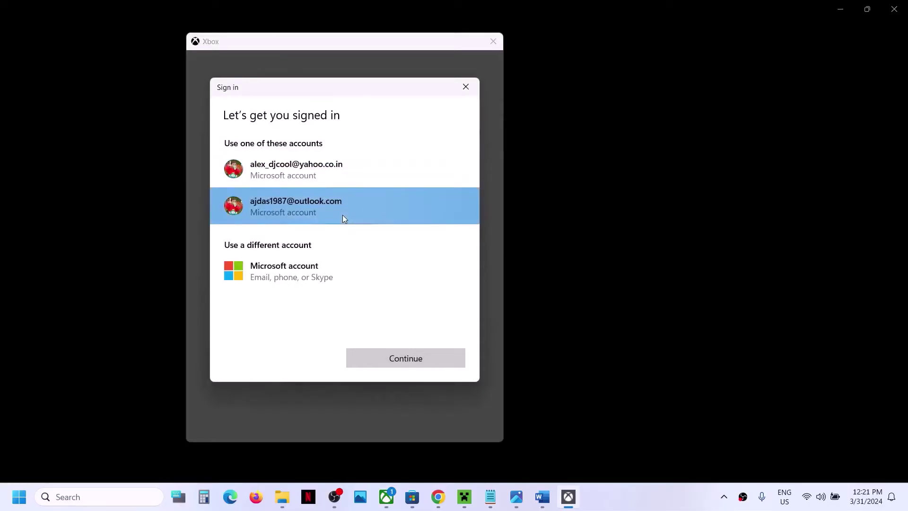
pyautogui.click(392, 358)
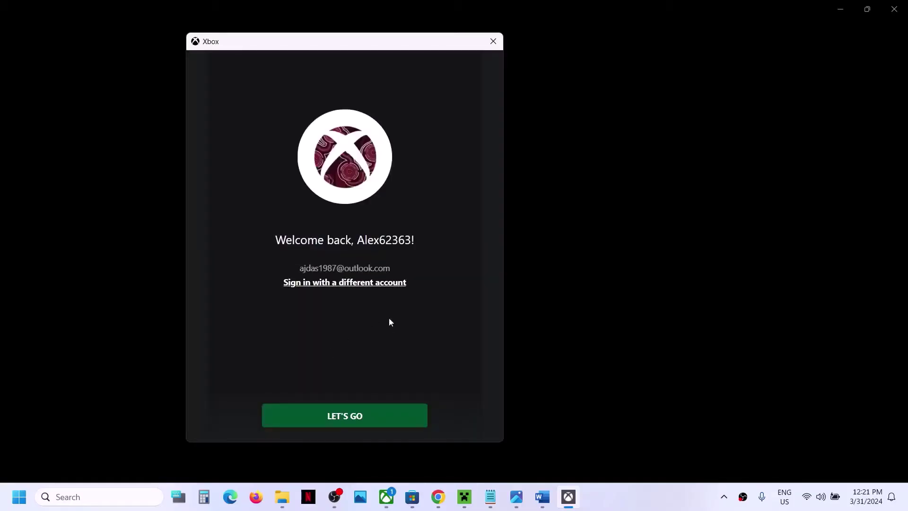
pyautogui.click(344, 416)
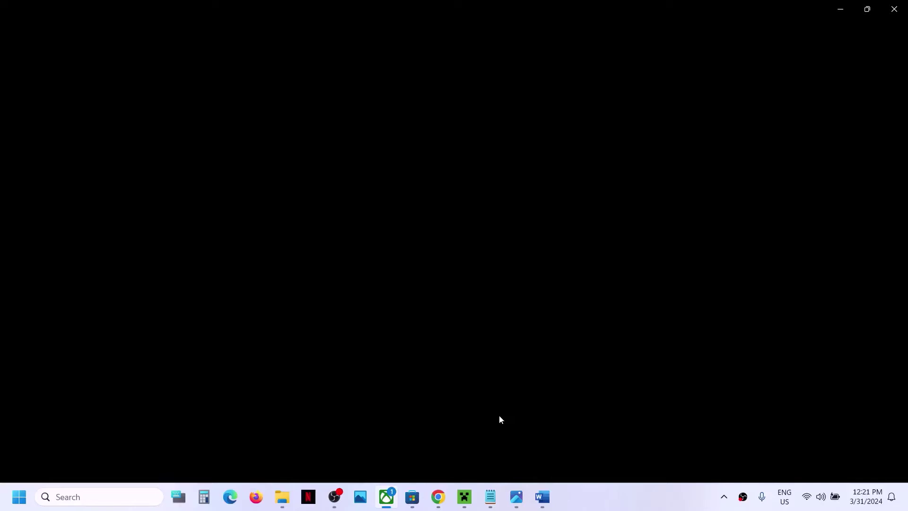
pyautogui.click(411, 497)
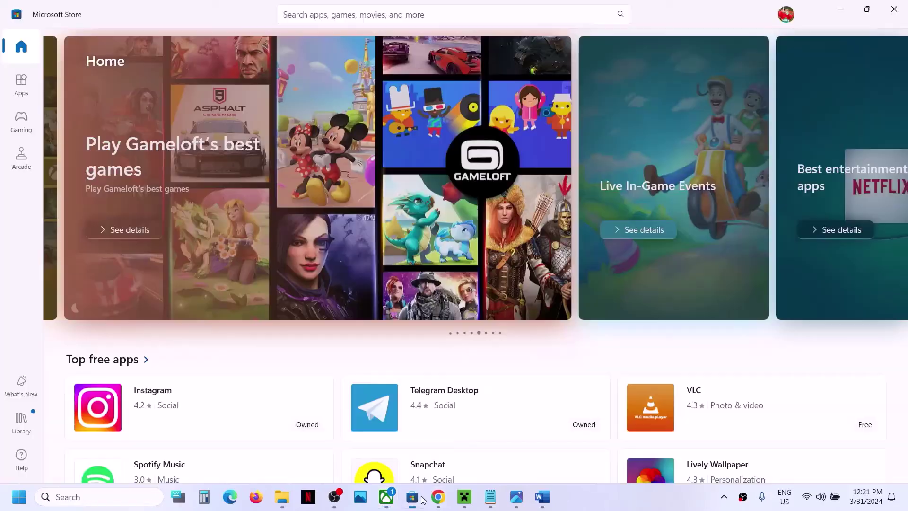
pyautogui.click(390, 502)
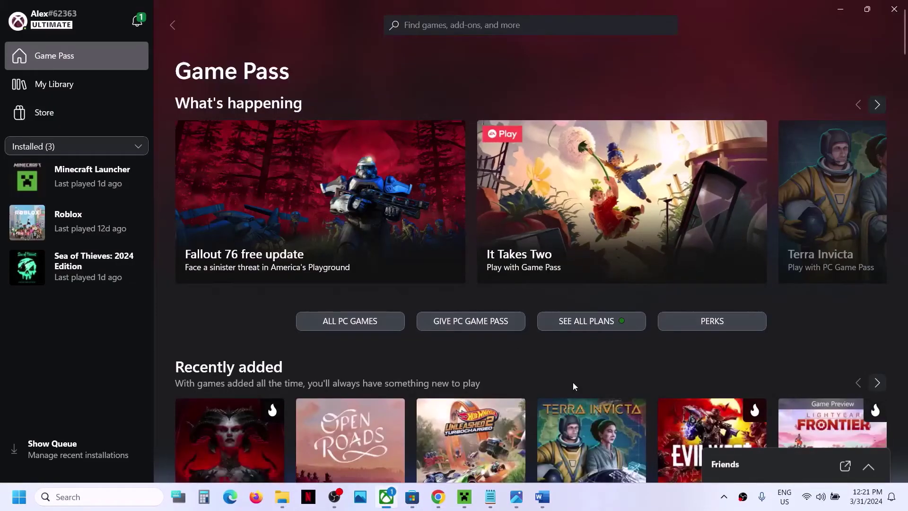
pyautogui.click(543, 496)
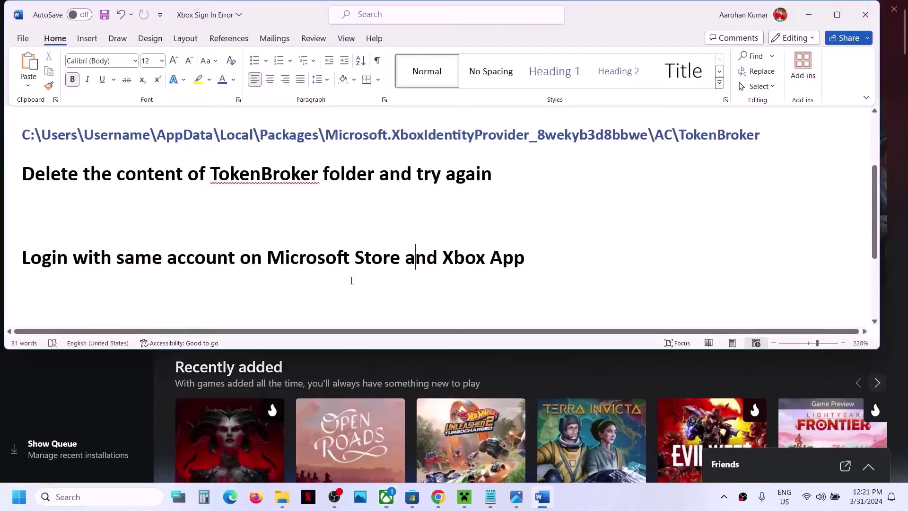
# Select the three ipconfig commands in Word and launch Command Prompt as administrator via a 'cmd' search.
pyautogui.scroll(-3, 351, 279)
pyautogui.moveTo(42, 209); pyautogui.dragTo(172, 309)
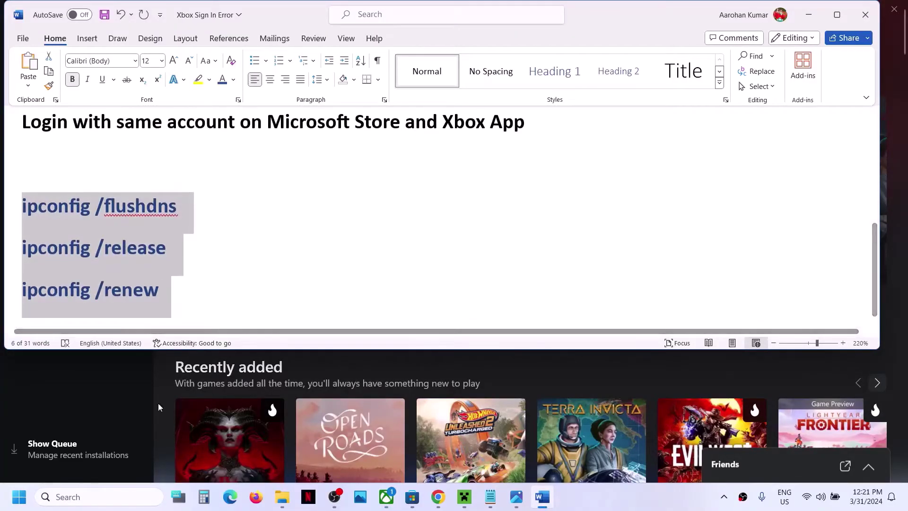
pyautogui.click(95, 498)
pyautogui.write('cmd')
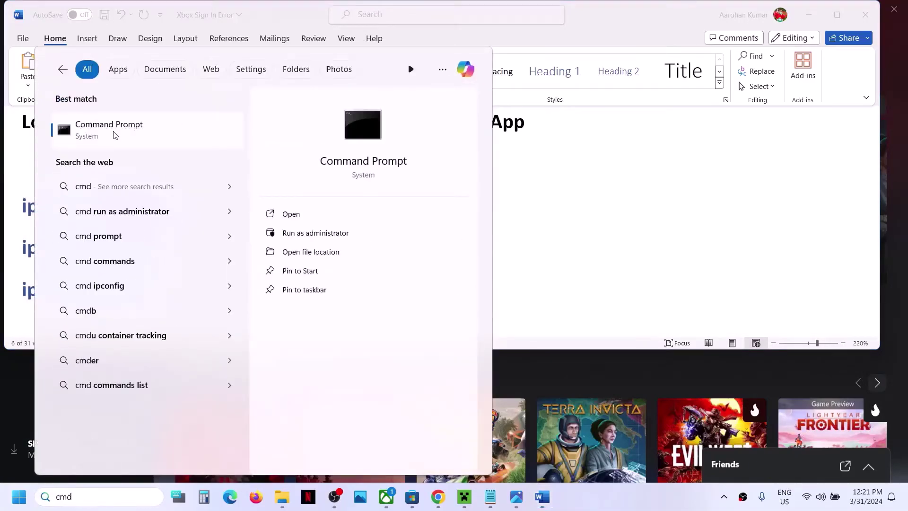
pyautogui.rightClick(115, 136)
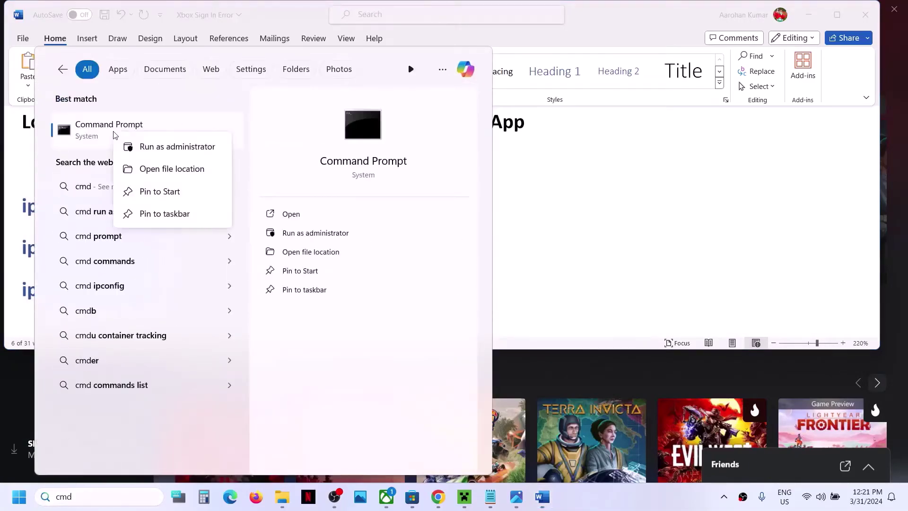
pyautogui.click(174, 150)
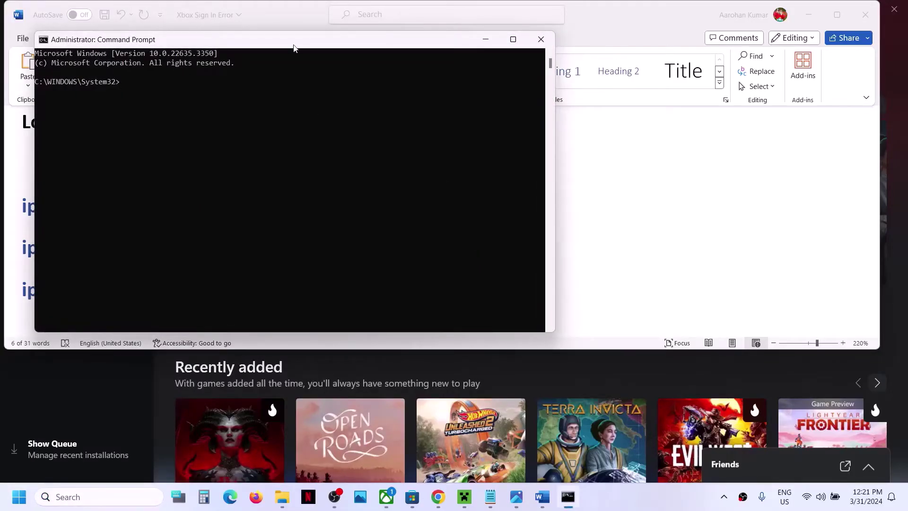
# Paste ipconfig /flushdns from the Word notes into the admin Command Prompt and run it.
pyautogui.moveTo(294, 46); pyautogui.dragTo(537, 133)
pyautogui.click(130, 211)
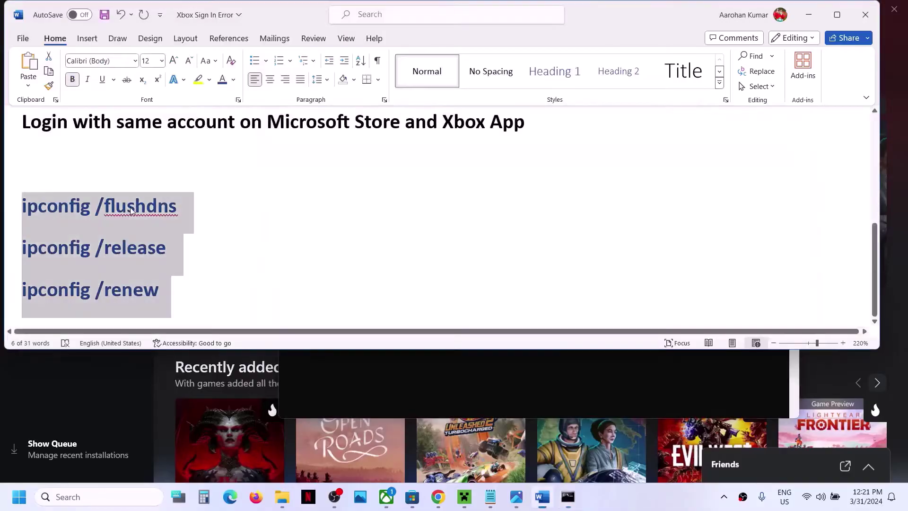
pyautogui.click(163, 207)
pyautogui.moveTo(177, 207); pyautogui.dragTo(33, 208)
pyautogui.hotkey('ctrl', 'c')
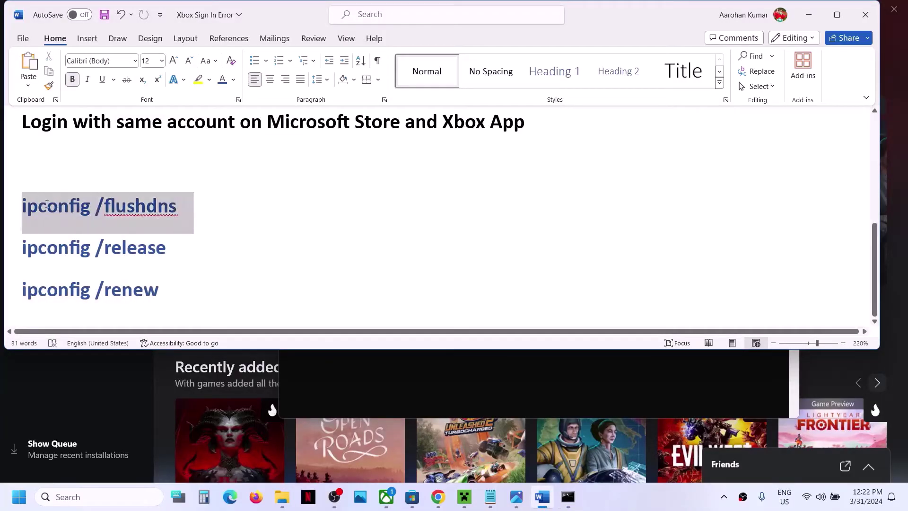
pyautogui.click(414, 383)
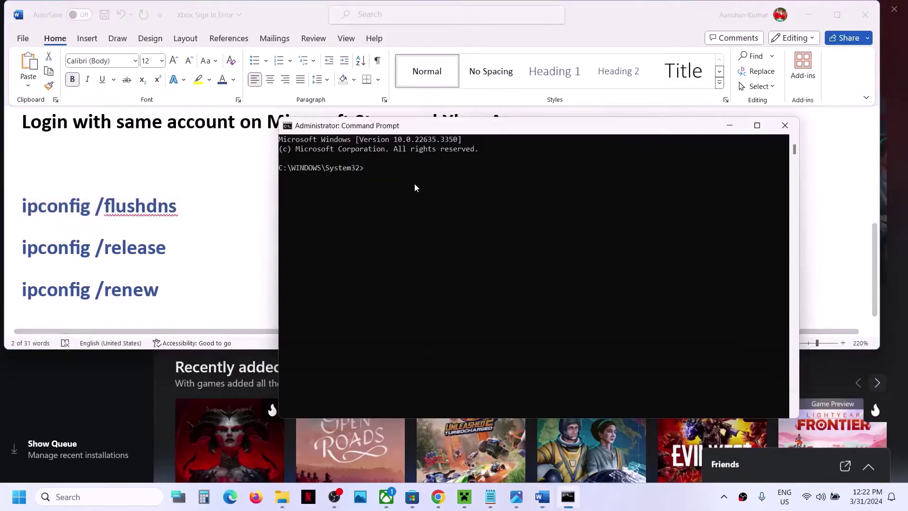
pyautogui.hotkey('ctrl', 'v')
pyautogui.press('Return')
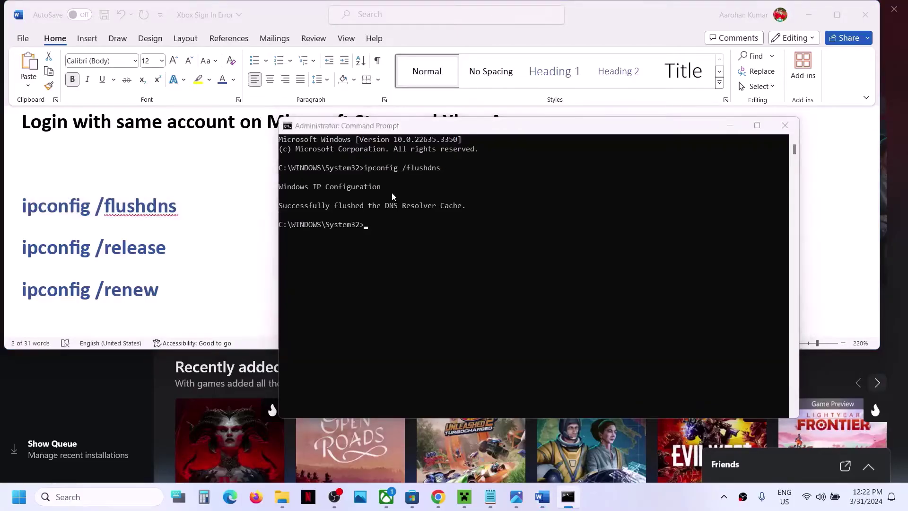
# Copy ipconfig /release from the notes and run it in Command Prompt.
pyautogui.hotkey('alt', 'Tab')
pyautogui.tripleClick(116, 246)
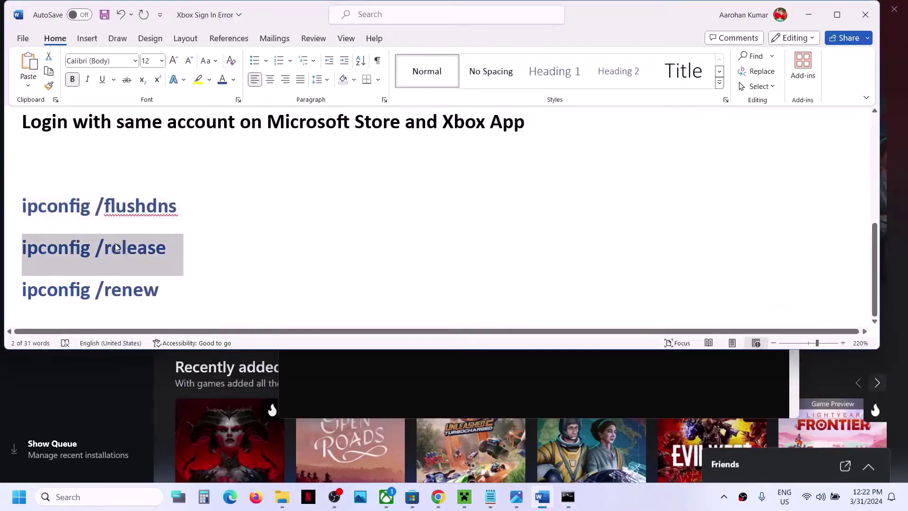
pyautogui.hotkey('ctrl', 'c')
pyautogui.hotkey('alt', 'Tab')
pyautogui.hotkey('ctrl', 'v')
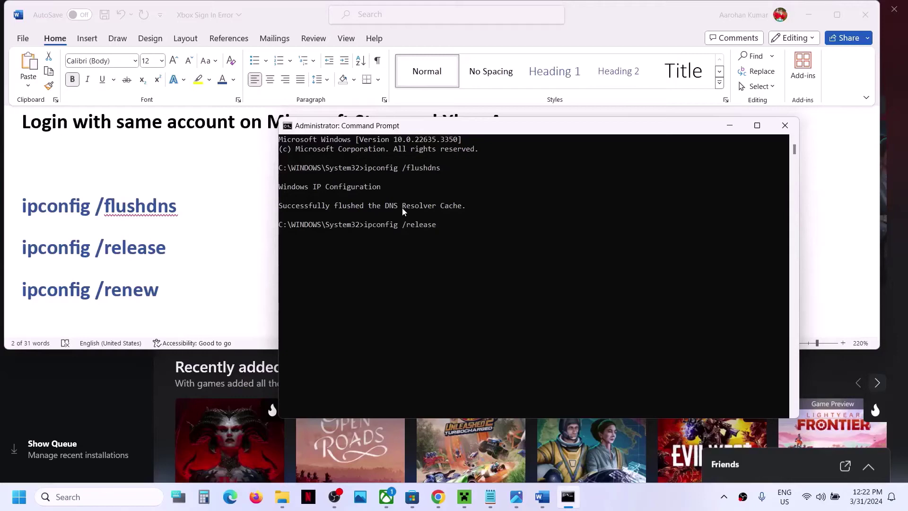
pyautogui.press('Return')
# Copy and run ipconfig /renew, then close Command Prompt.
pyautogui.hotkey('alt', 'Tab')
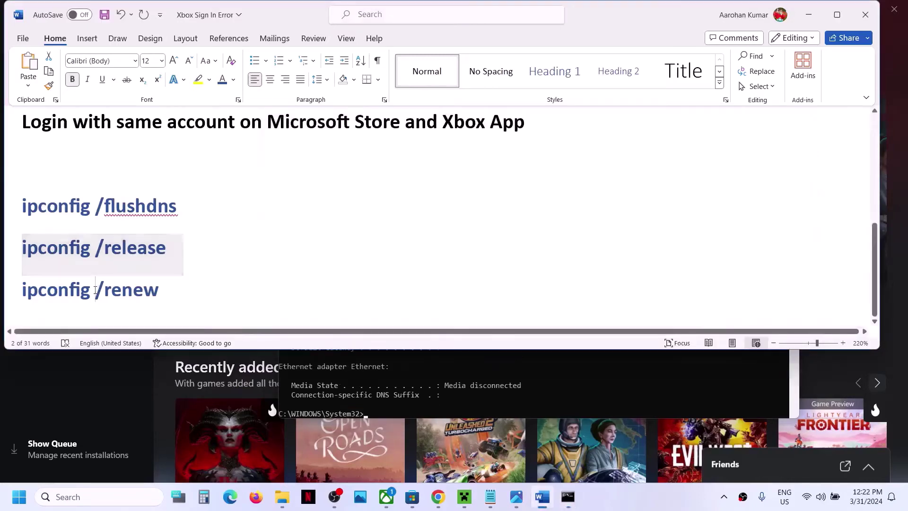
pyautogui.tripleClick(95, 290)
pyautogui.hotkey('ctrl', 'c')
pyautogui.hotkey('alt', 'Tab')
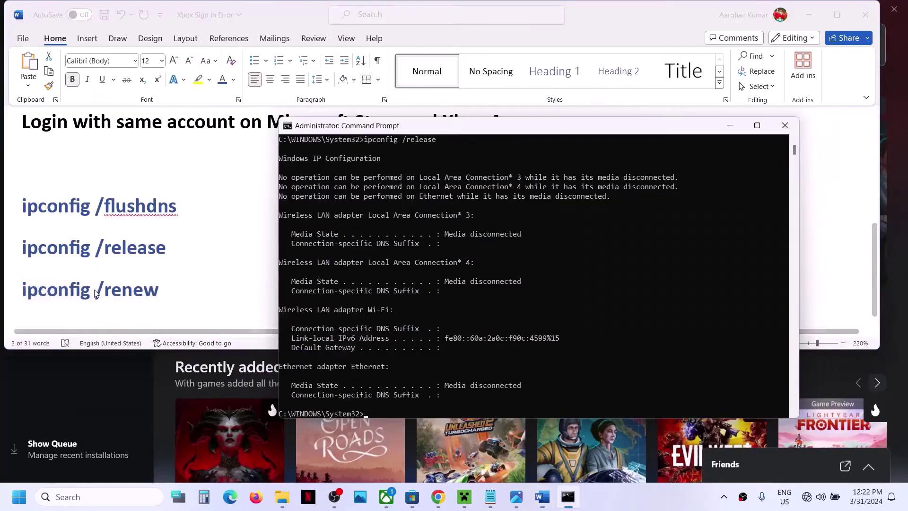
pyautogui.hotkey('ctrl', 'v')
pyautogui.press('Return')
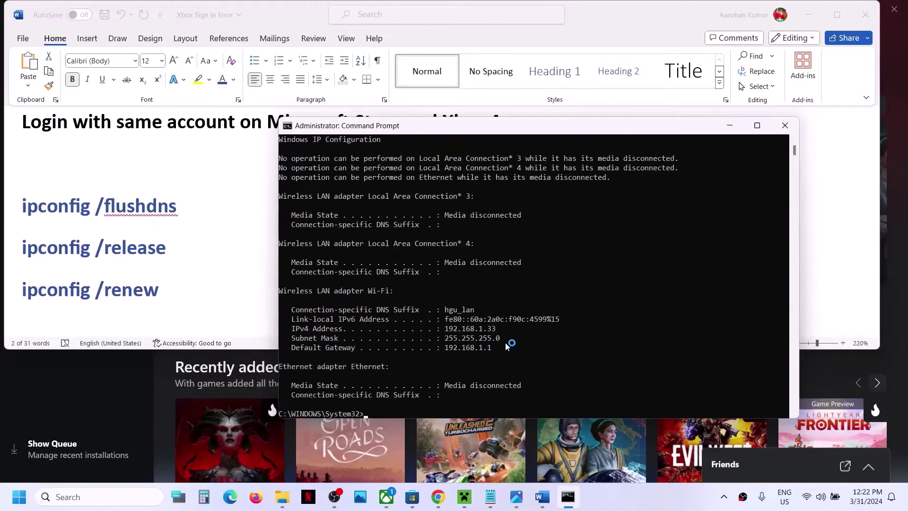
pyautogui.click(784, 126)
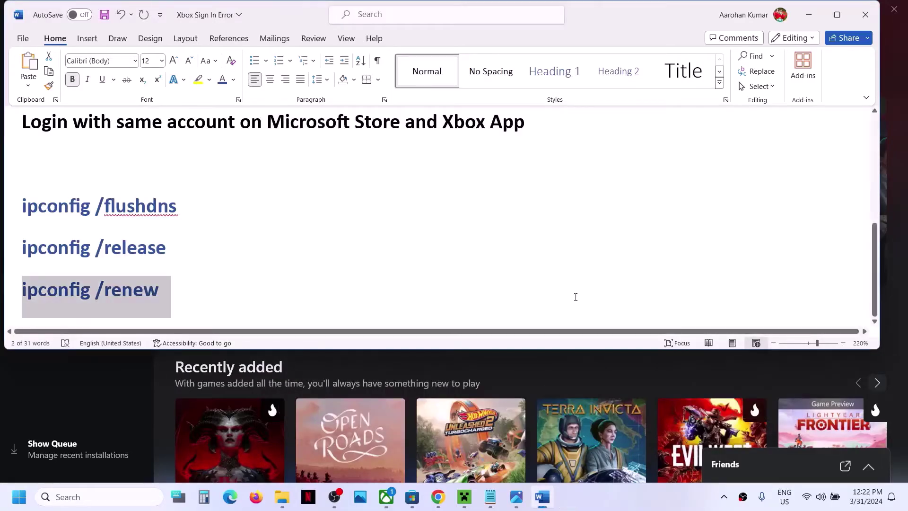
# Dismiss the Start power options and place the cursor in the fix guide's Step 1 heading.
pyautogui.click(645, 495)
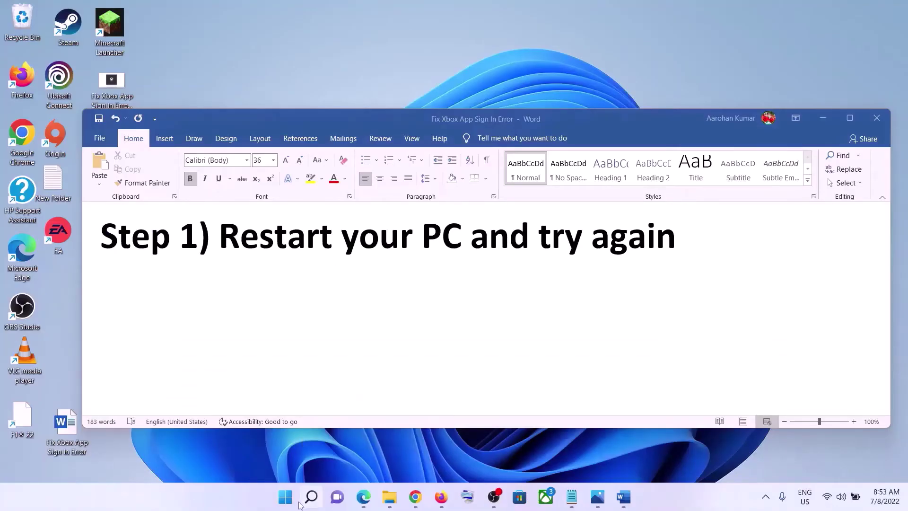
pyautogui.click(285, 496)
pyautogui.click(605, 465)
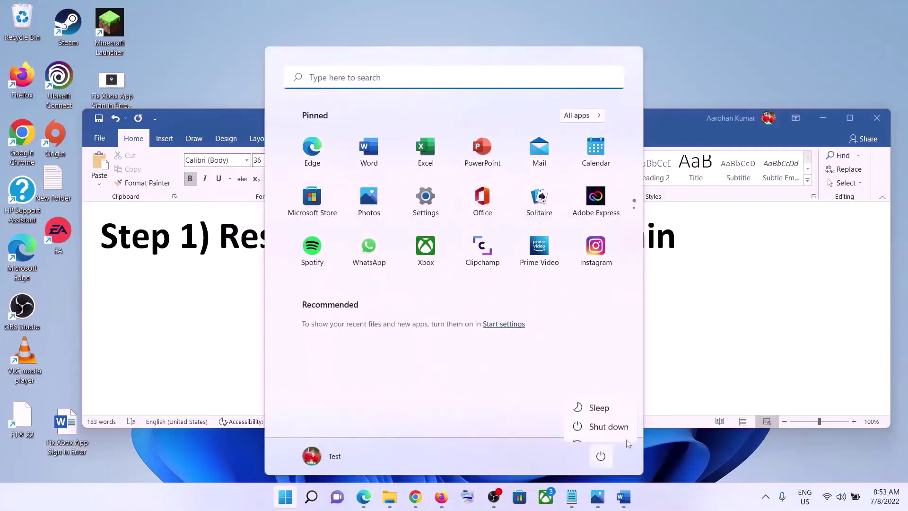
pyautogui.click(715, 284)
pyautogui.click(715, 283)
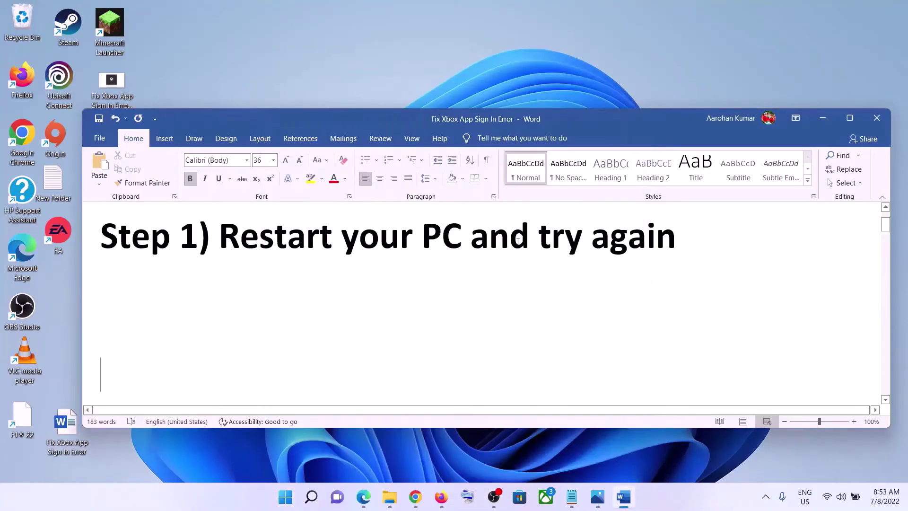
pyautogui.click(596, 258)
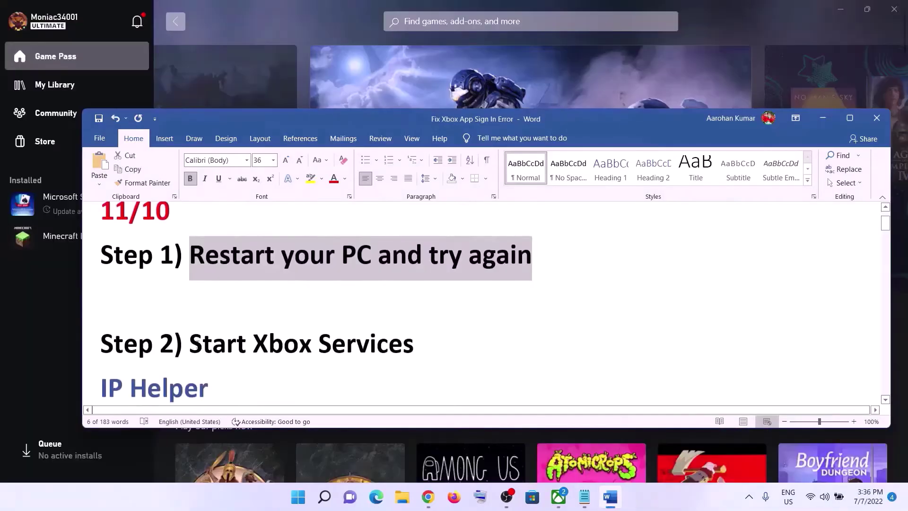
pyautogui.moveTo(190, 344); pyautogui.dragTo(414, 348)
pyautogui.click(297, 497)
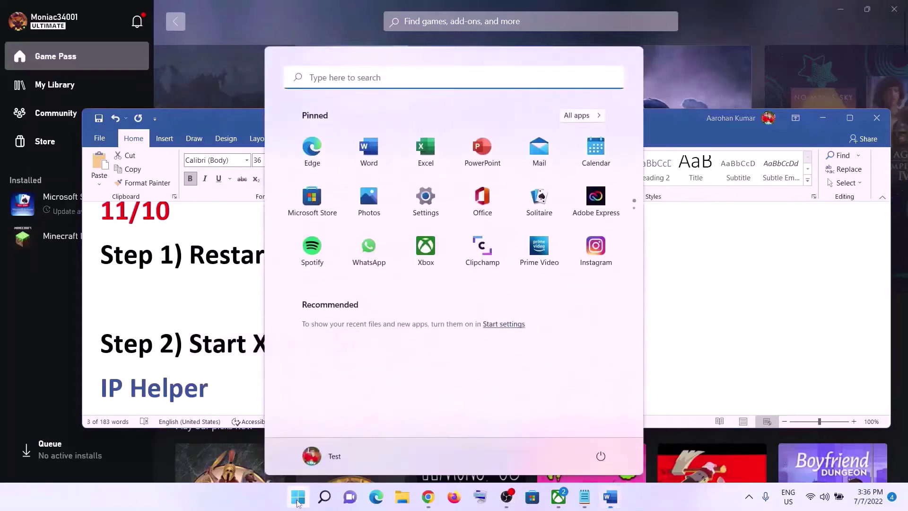
pyautogui.write('system')
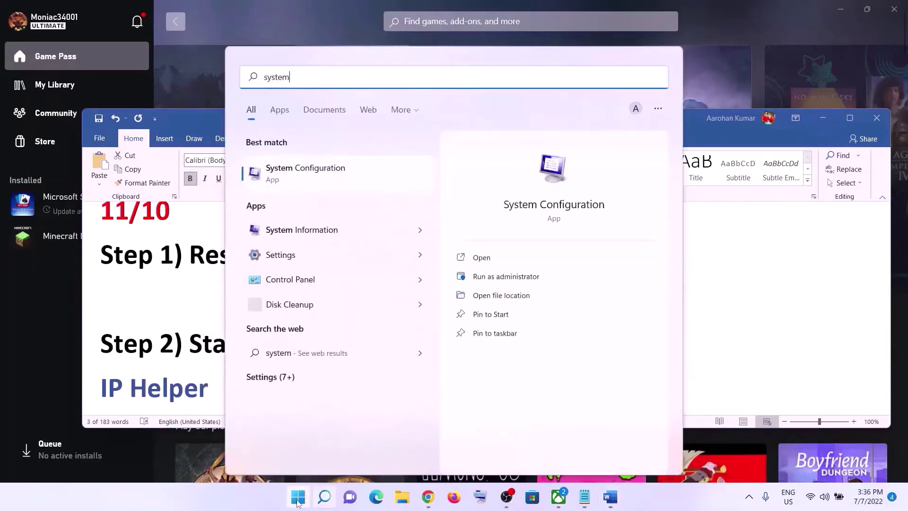
pyautogui.click(316, 180)
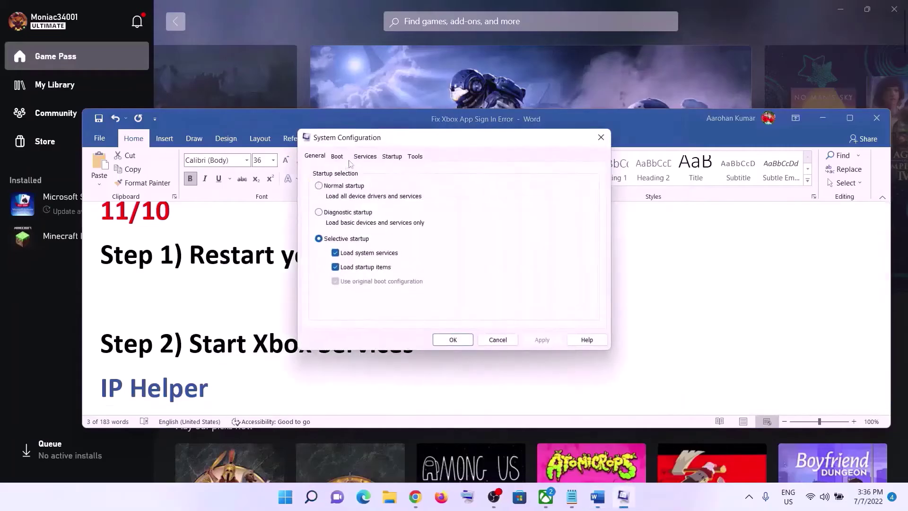
pyautogui.click(363, 156)
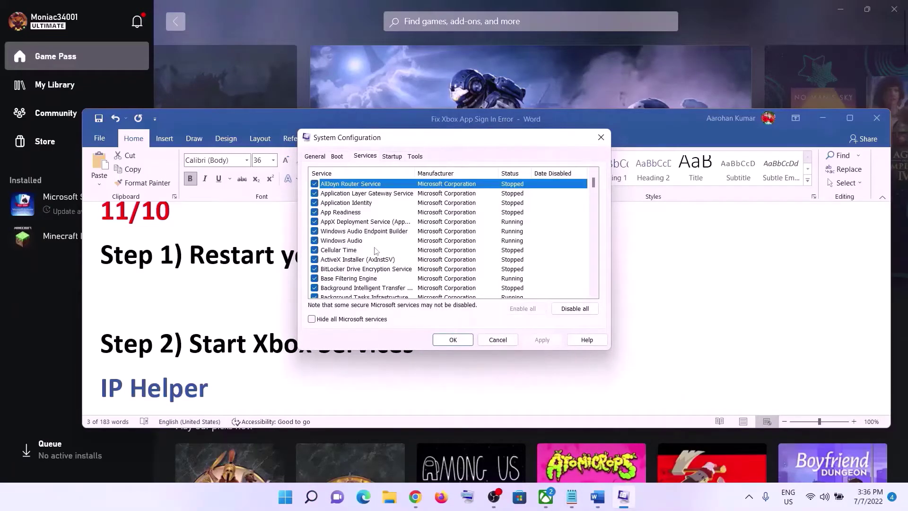
pyautogui.press('x')
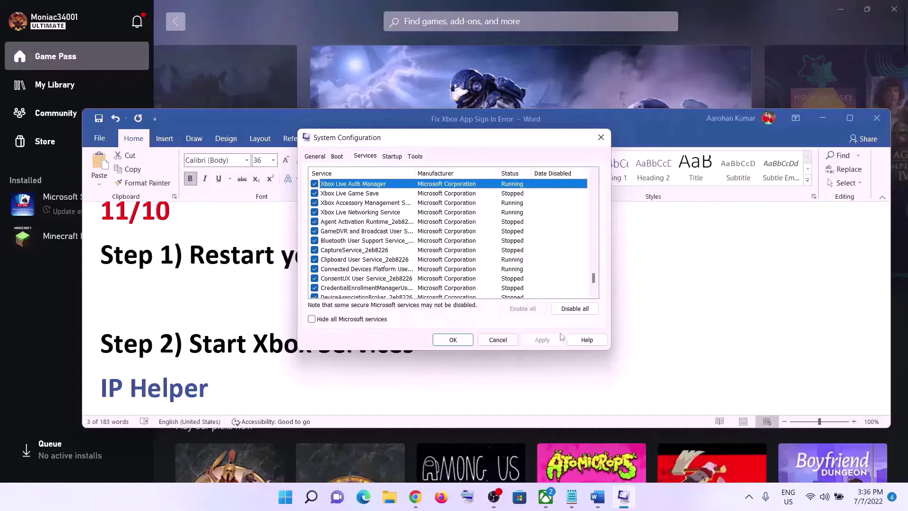
pyautogui.click(454, 340)
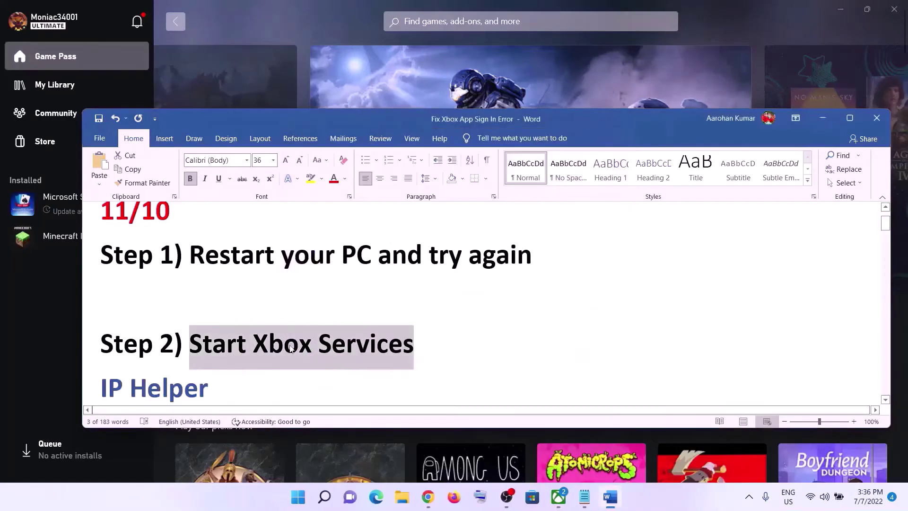
# Search 'services', launch the Services app and jump to the Xbox services at the list's end.
pyautogui.scroll(-3, 291, 348)
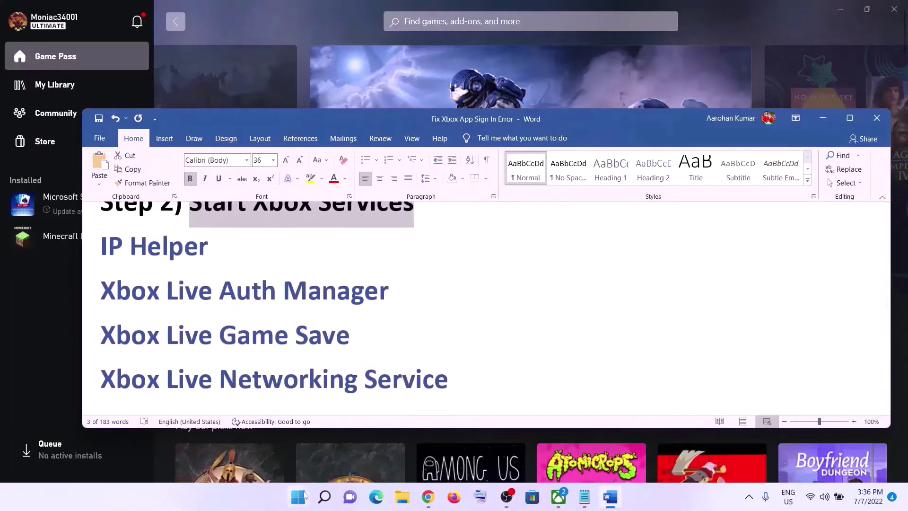
pyautogui.click(298, 496)
pyautogui.write('servi')
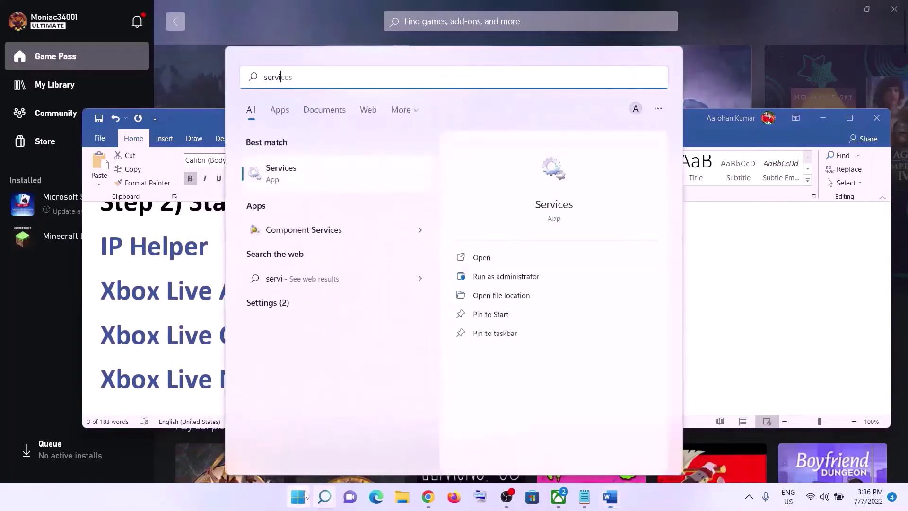
pyautogui.write('ces')
pyautogui.click(333, 185)
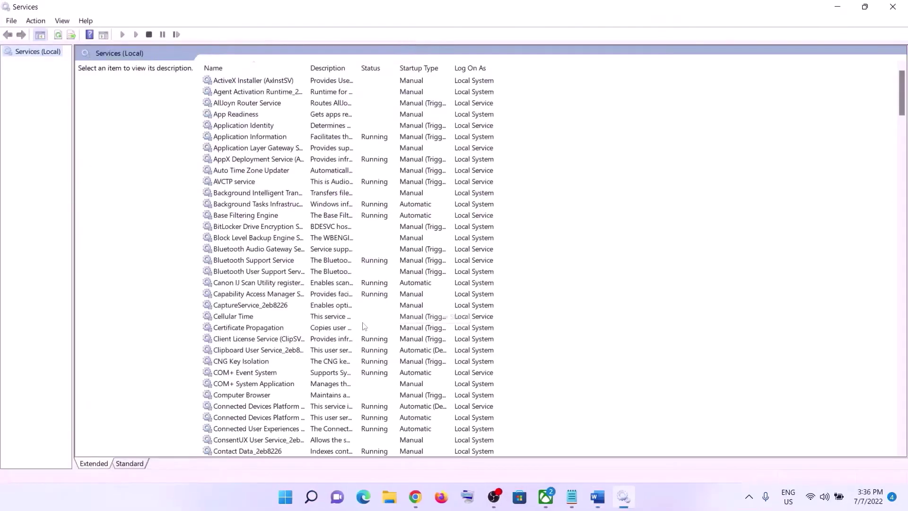
pyautogui.click(361, 327)
pyautogui.press('x')
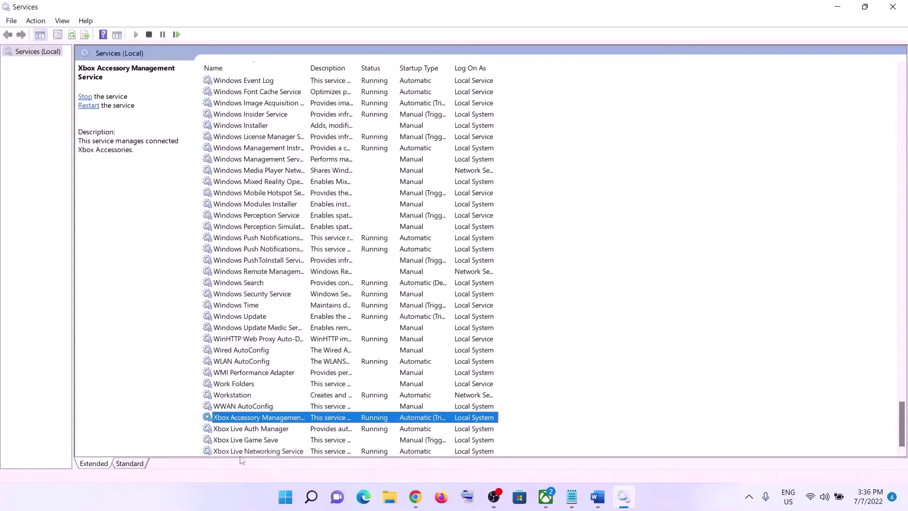
# Set Xbox Accessory Management Service to Automatic startup and apply it.
pyautogui.doubleClick(272, 417)
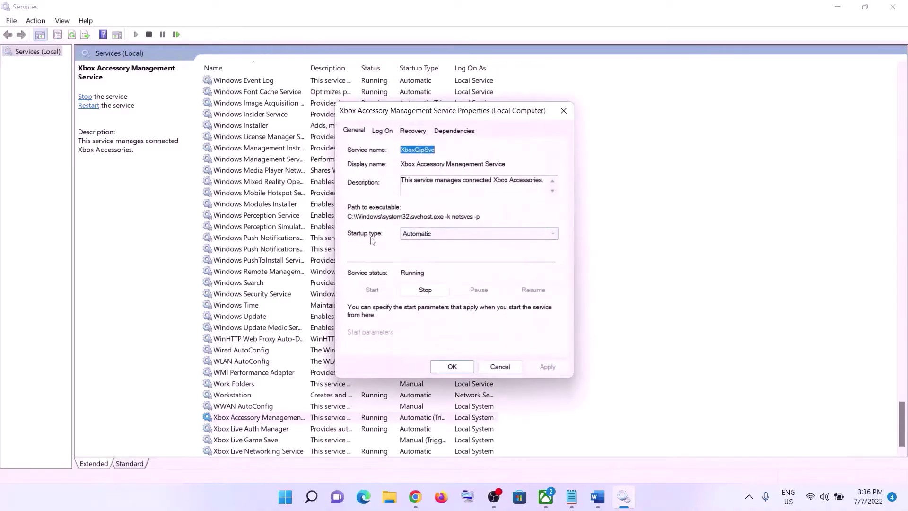
pyautogui.click(431, 239)
pyautogui.click(431, 250)
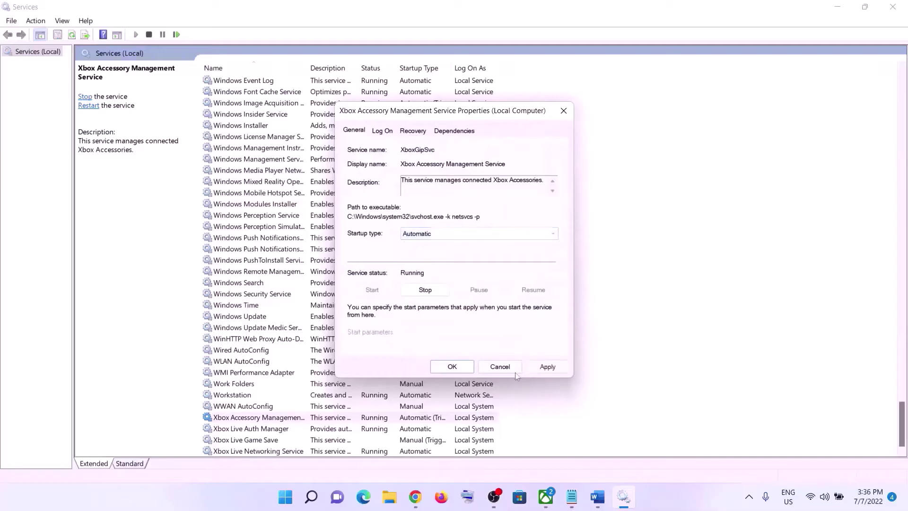
pyautogui.click(544, 367)
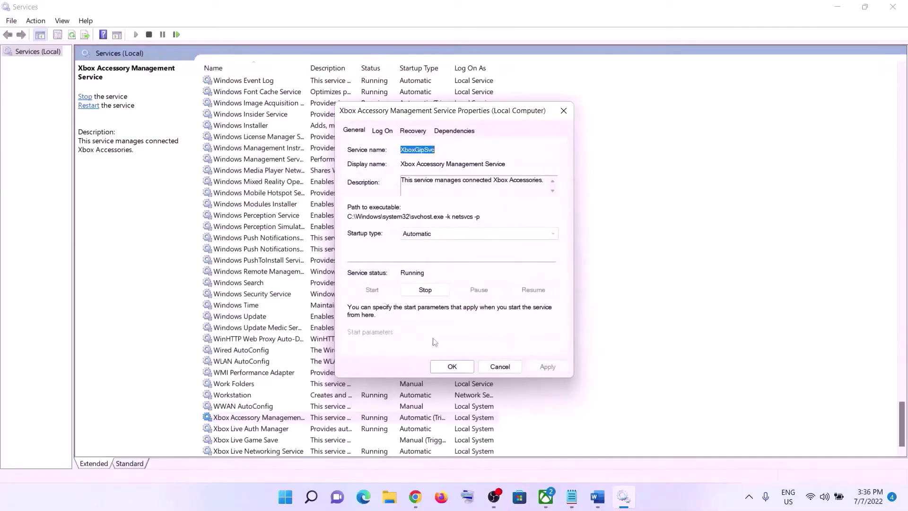
pyautogui.click(451, 366)
# Set Xbox Live Auth Manager to Automatic startup and apply it.
pyautogui.press('Down')
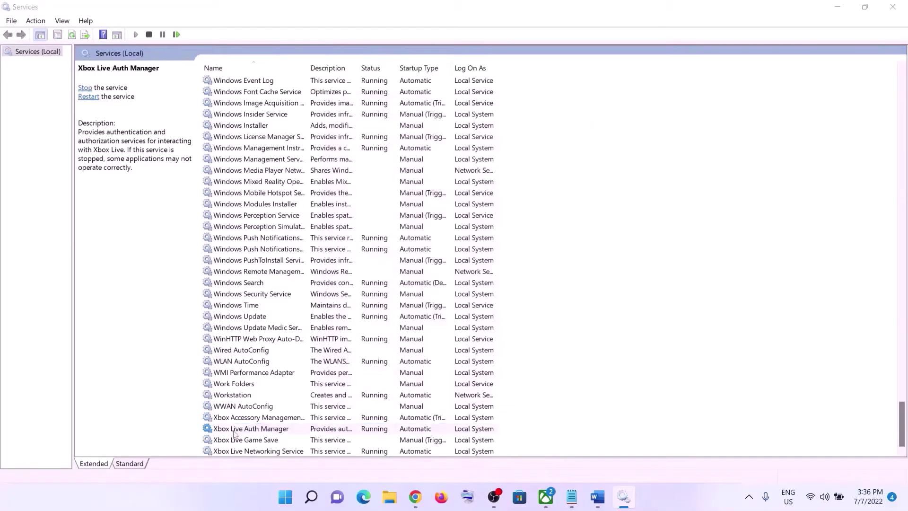
pyautogui.press('Return')
pyautogui.click(457, 232)
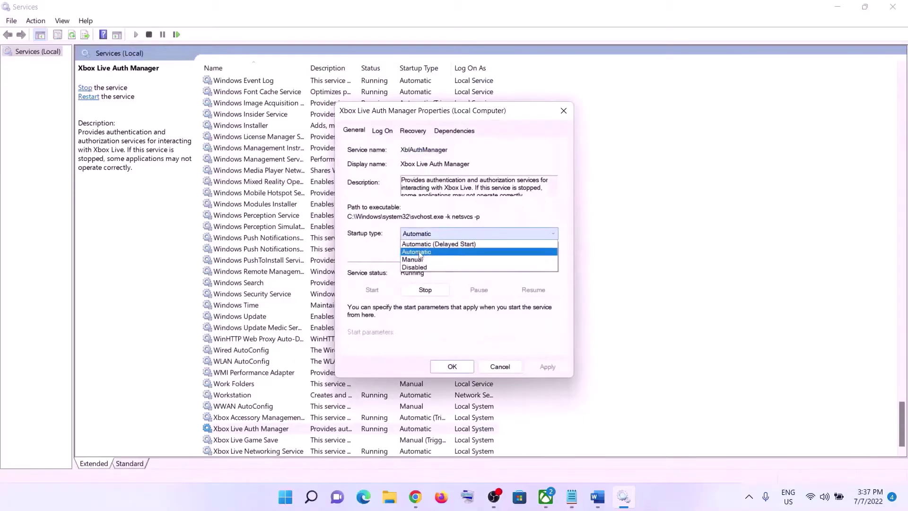
pyautogui.click(421, 251)
pyautogui.click(547, 367)
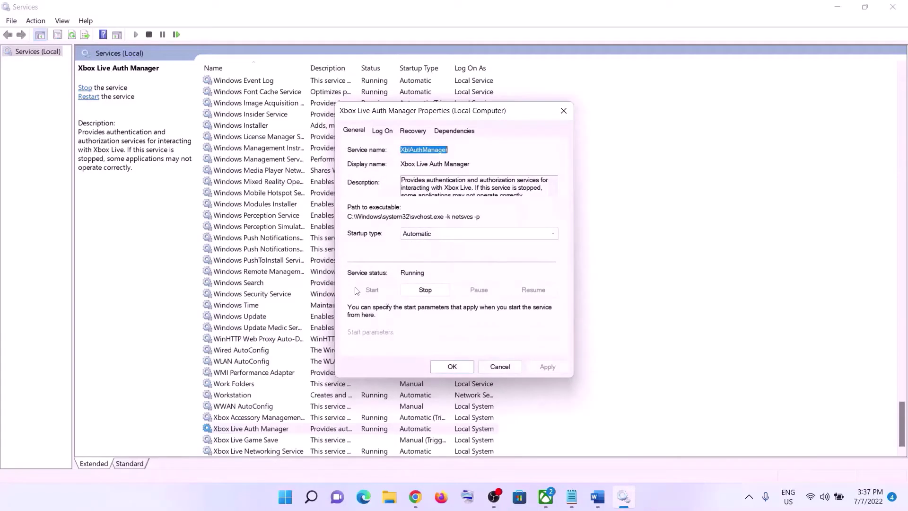
pyautogui.click(447, 371)
# Change Xbox Live Game Save from Manual to Automatic and start the service.
pyautogui.press('Down')
pyautogui.press('Return')
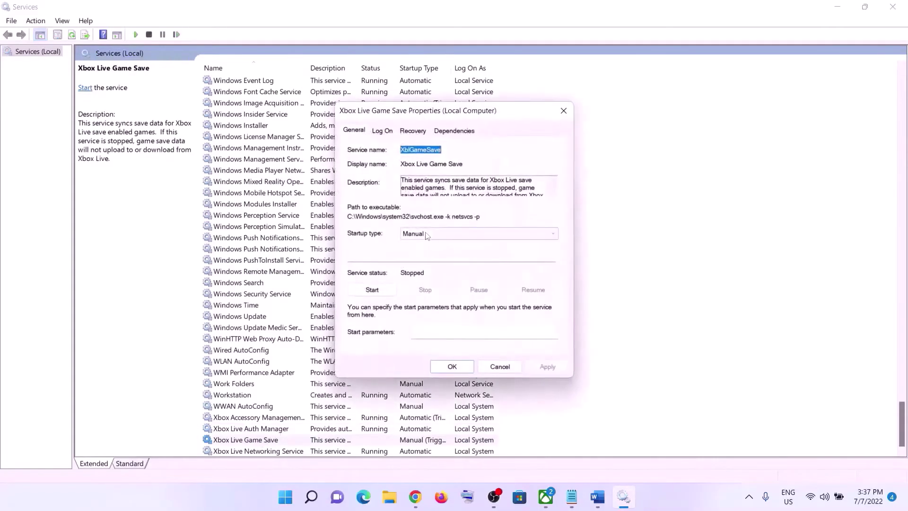
pyautogui.click(427, 233)
pyautogui.click(421, 251)
pyautogui.click(547, 367)
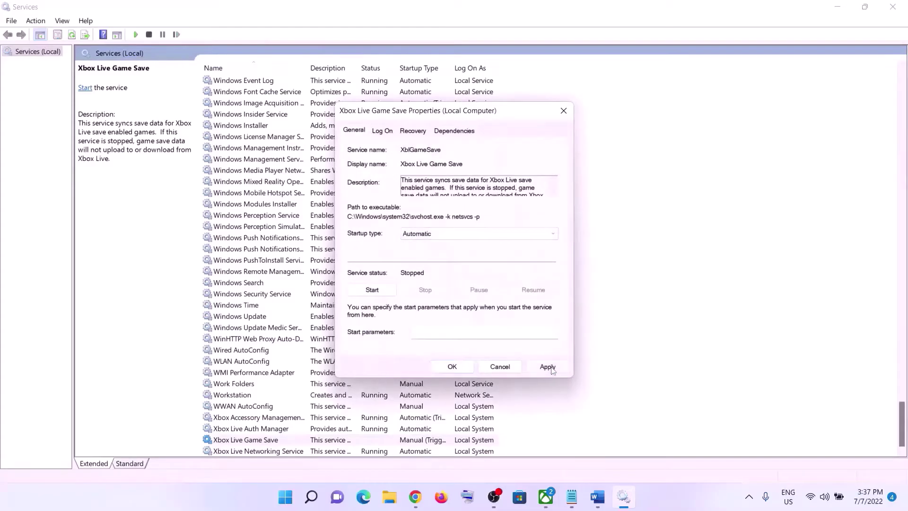
pyautogui.click(372, 289)
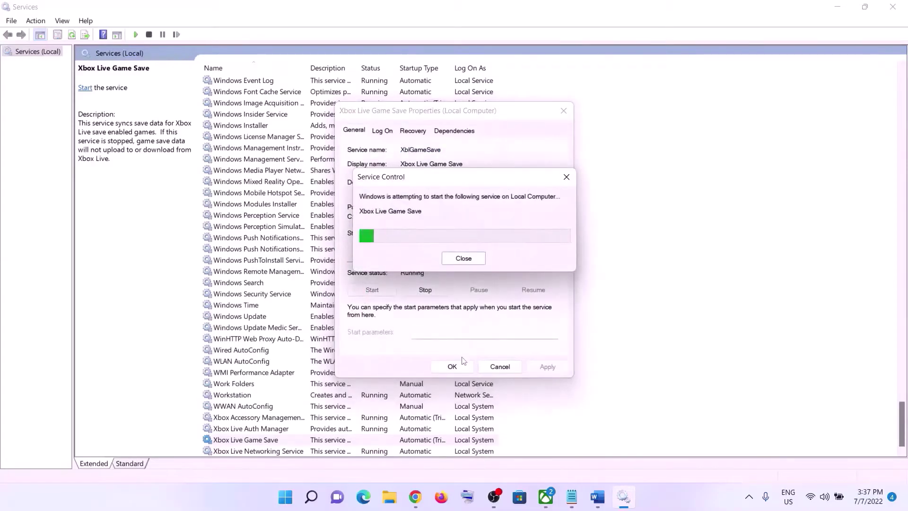
pyautogui.click(453, 367)
# Keep Xbox Live Networking Service on Automatic startup and apply it.
pyautogui.doubleClick(343, 452)
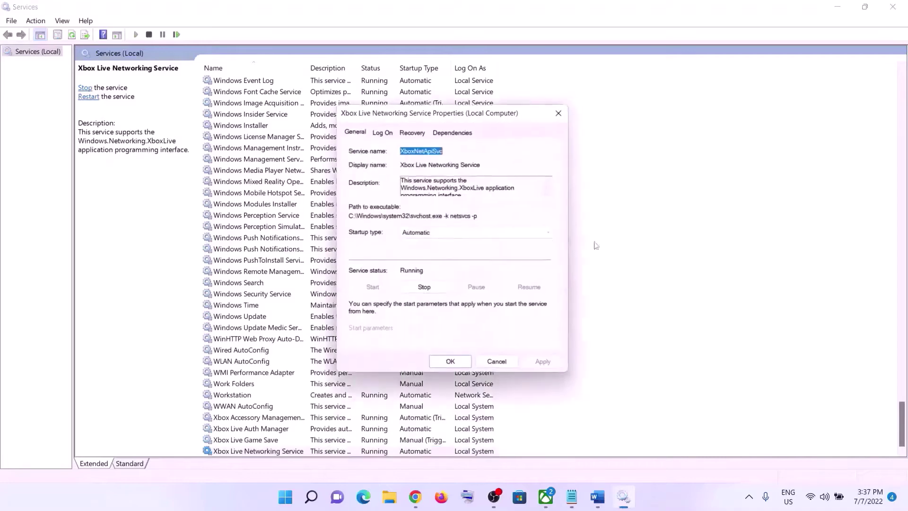
pyautogui.click(426, 234)
pyautogui.click(424, 252)
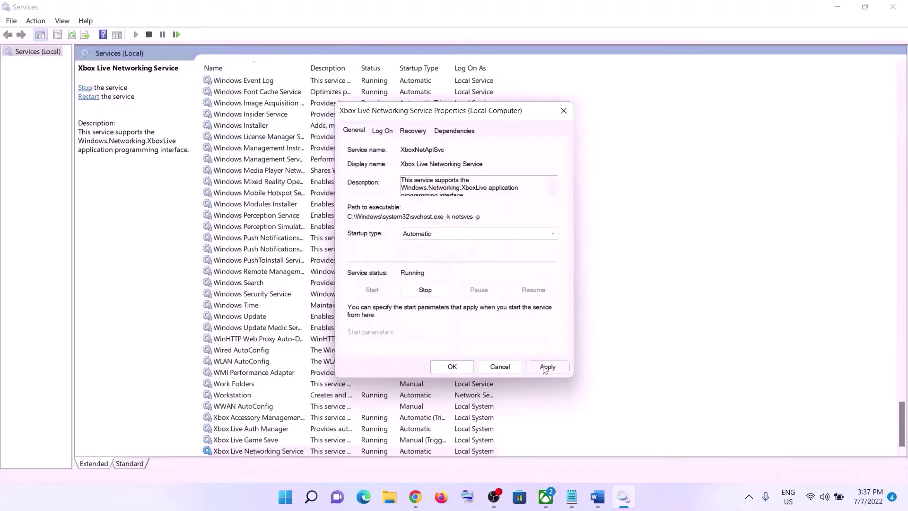
pyautogui.click(546, 367)
pyautogui.click(449, 367)
# Keep the Windows Update service on Automatic startup and apply it.
pyautogui.click(320, 385)
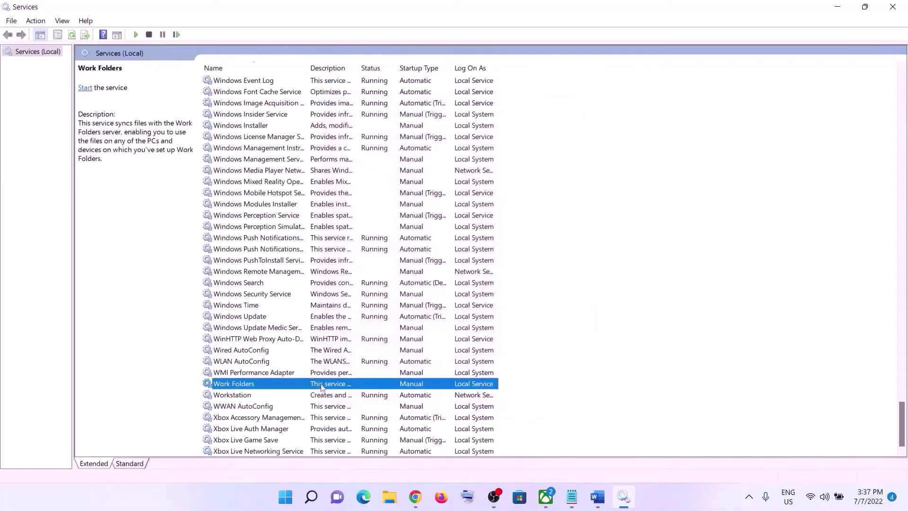
pyautogui.click(319, 394)
pyautogui.click(253, 318)
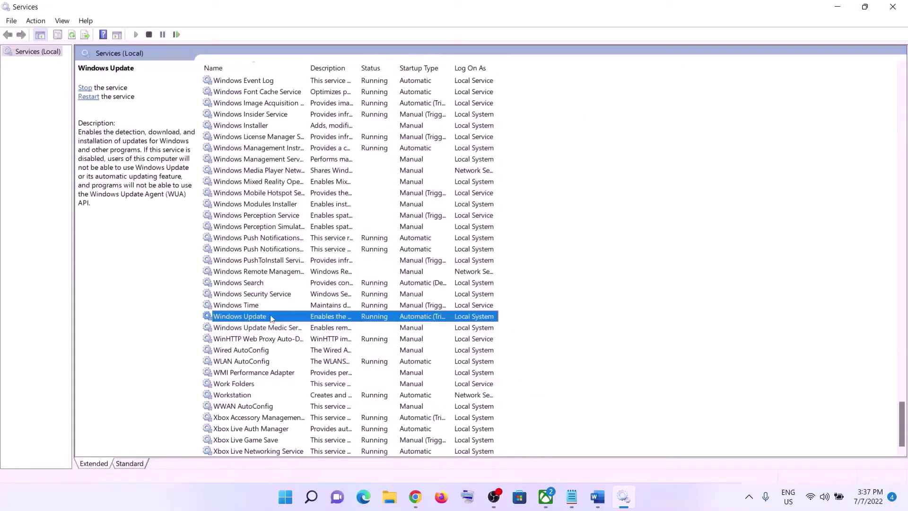
pyautogui.doubleClick(376, 320)
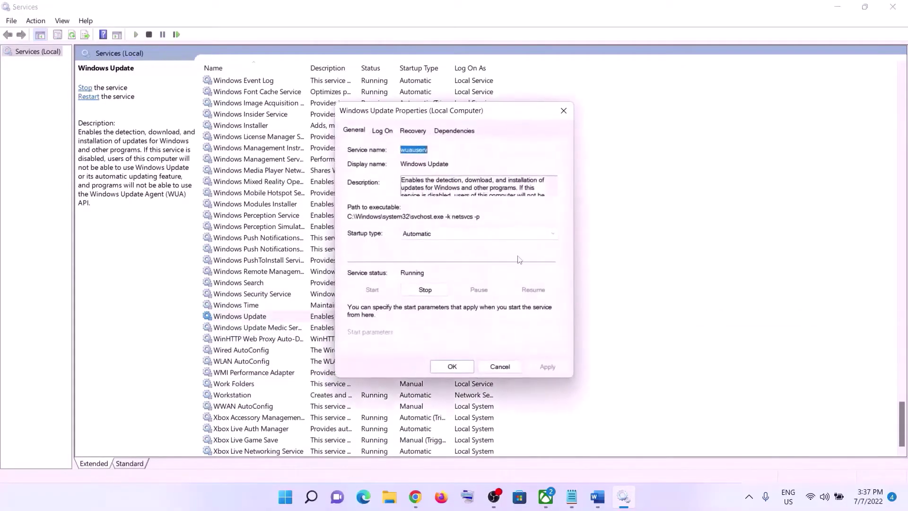
pyautogui.click(457, 234)
pyautogui.click(425, 254)
pyautogui.click(546, 367)
pyautogui.click(452, 367)
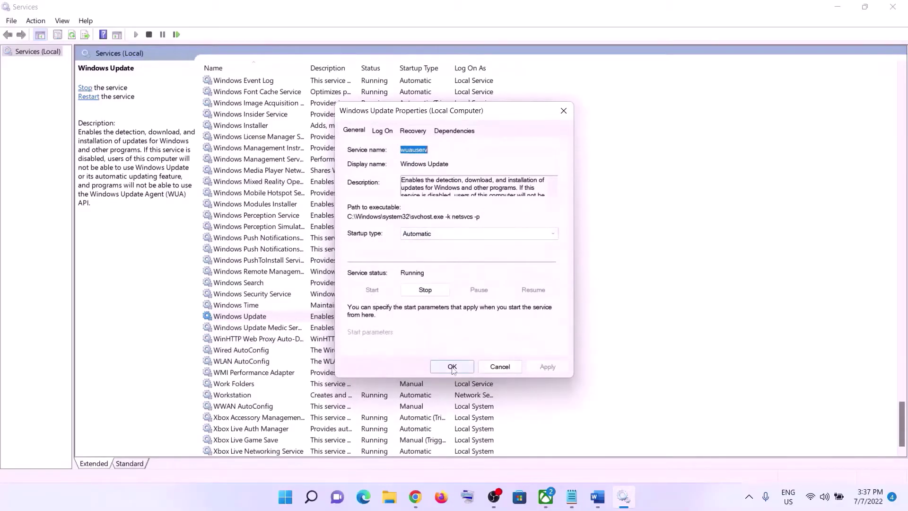
# Keep the IP Helper service on Automatic startup and close its properties.
pyautogui.click(338, 284)
pyautogui.press('i')
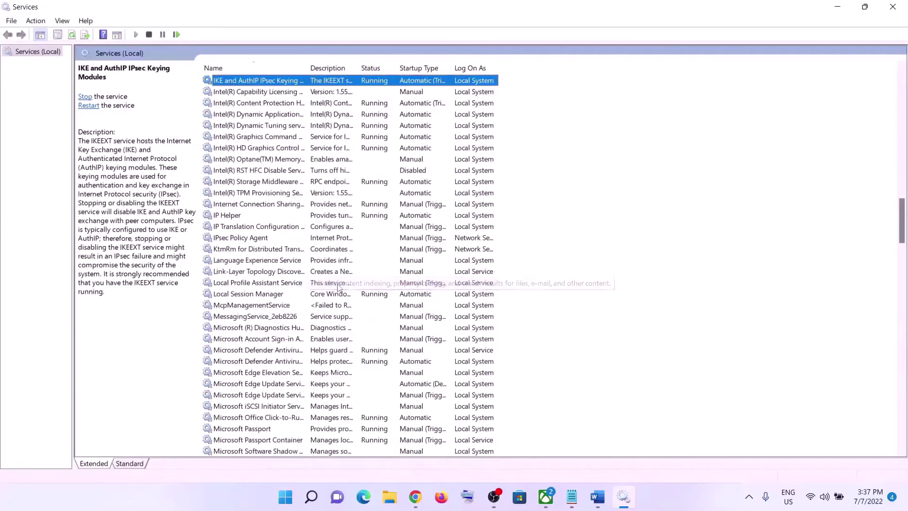
pyautogui.click(275, 216)
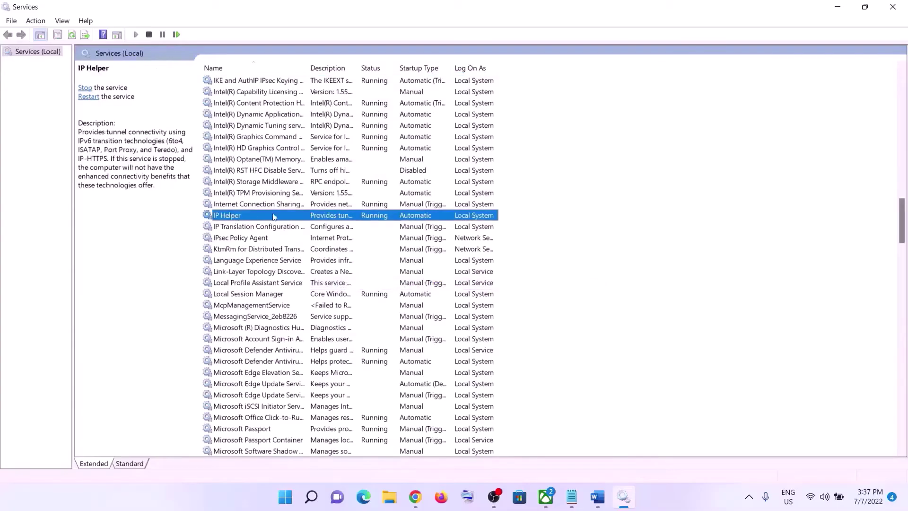
pyautogui.doubleClick(320, 217)
pyautogui.click(440, 234)
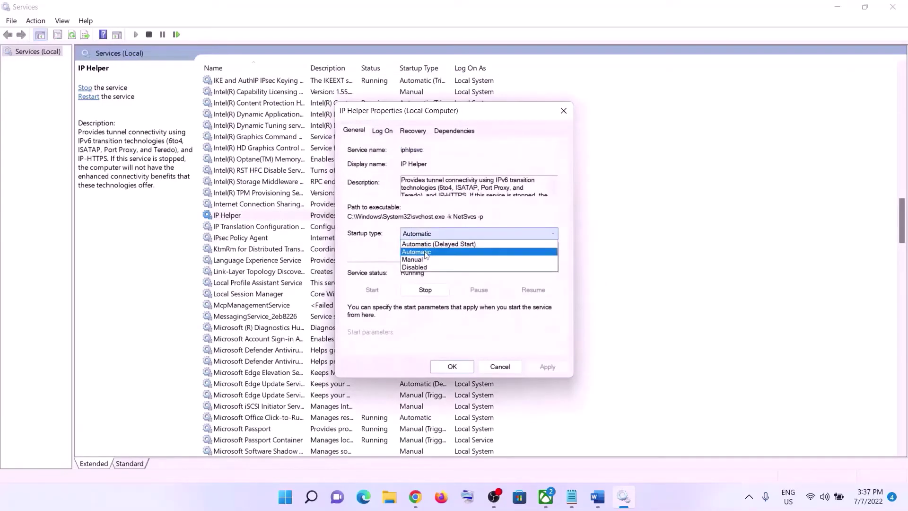
pyautogui.click(424, 252)
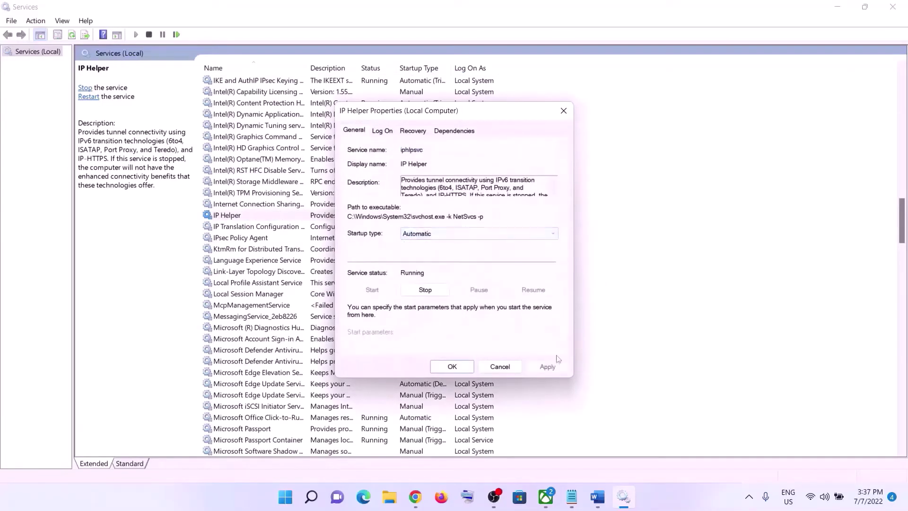
pyautogui.click(443, 367)
pyautogui.click(304, 319)
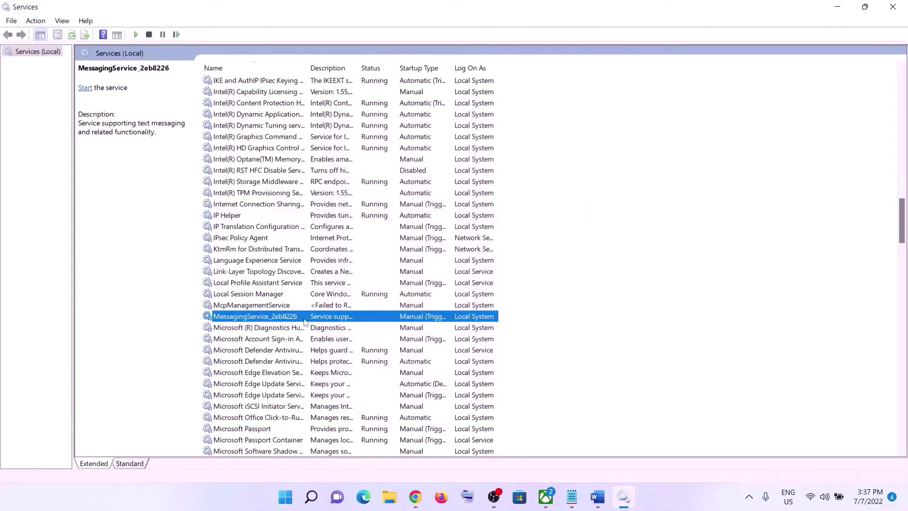
# Stop both Gaming Services entries from their right-click menus.
pyautogui.press('g')
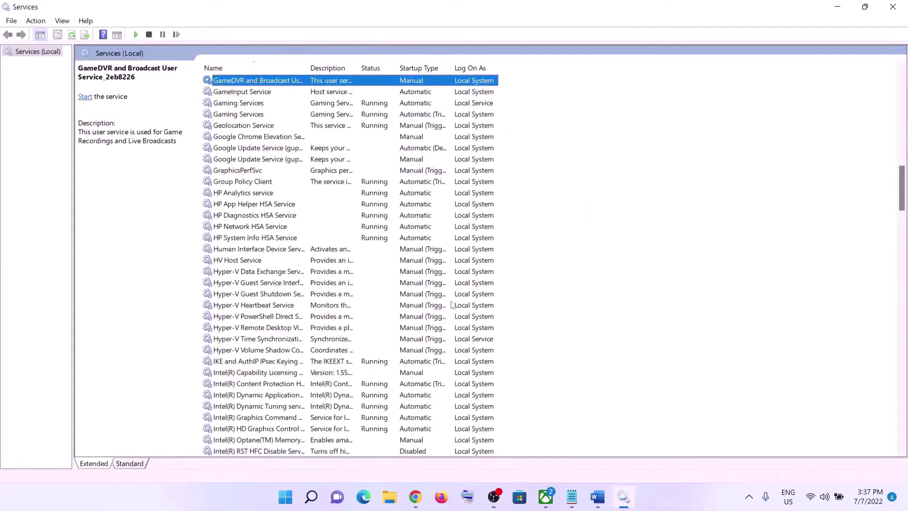
pyautogui.scroll(2, 451, 305)
pyautogui.click(352, 174)
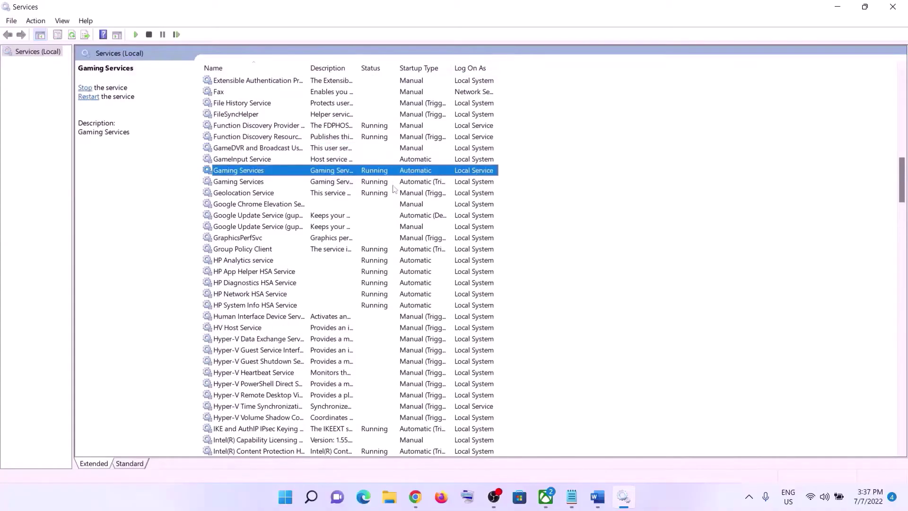
pyautogui.click(396, 185)
pyautogui.click(414, 174)
pyautogui.click(413, 183)
pyautogui.click(411, 173)
pyautogui.rightClick(413, 173)
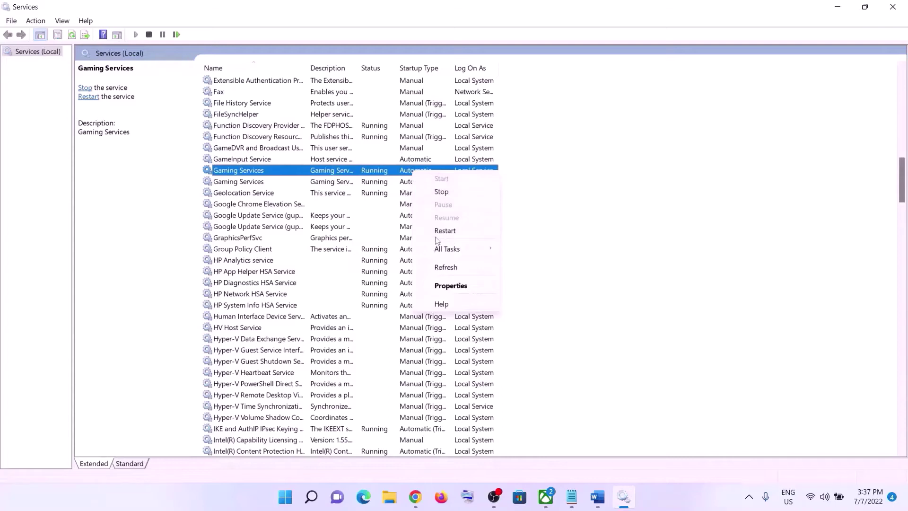
pyautogui.click(393, 186)
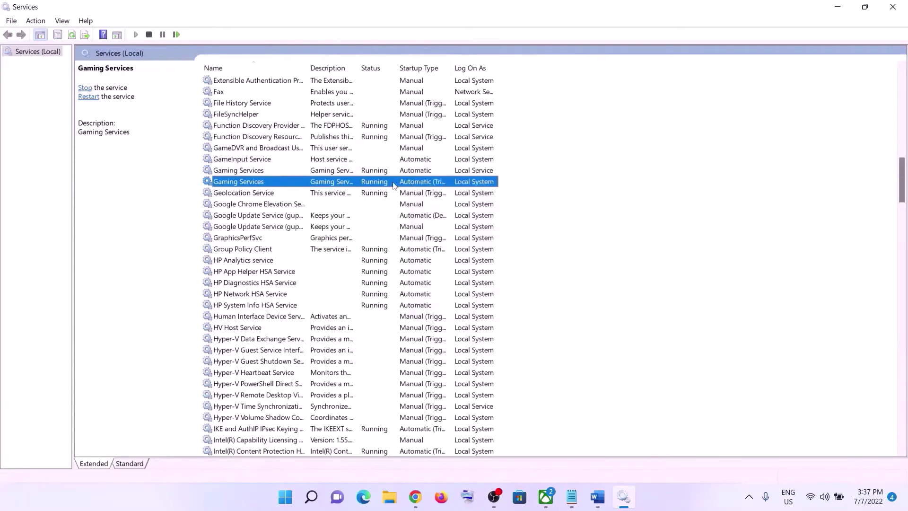
pyautogui.click(418, 171)
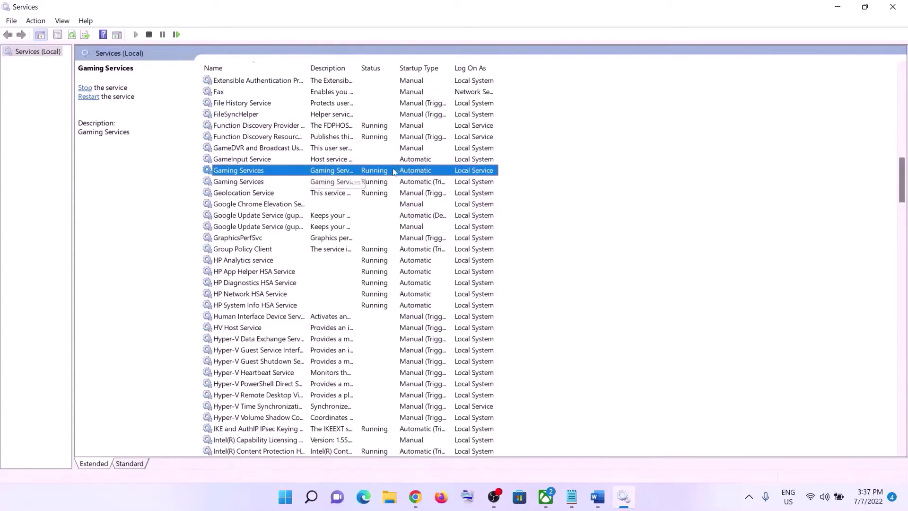
pyautogui.rightClick(410, 175)
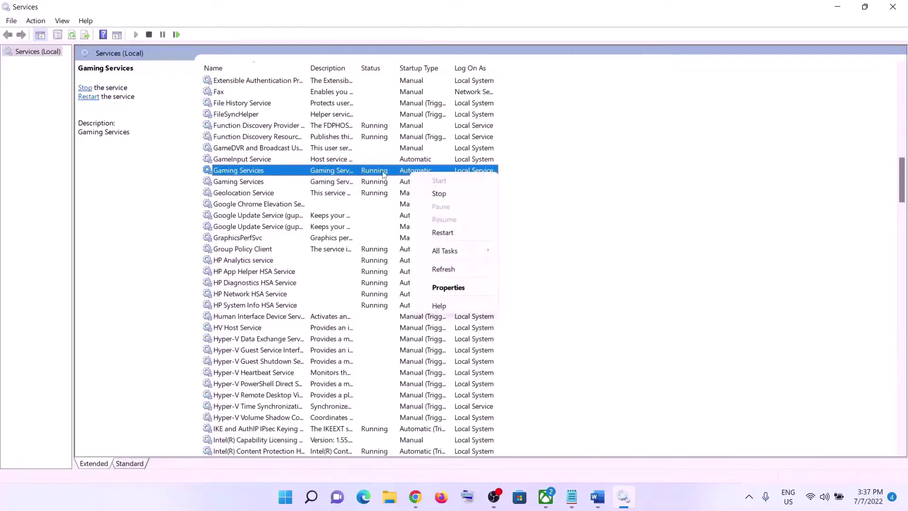
pyautogui.click(399, 190)
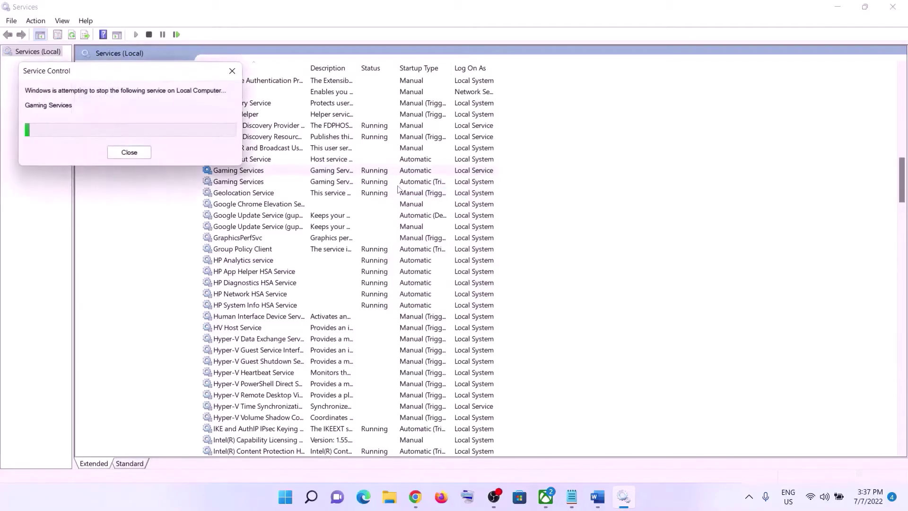
pyautogui.rightClick(383, 183)
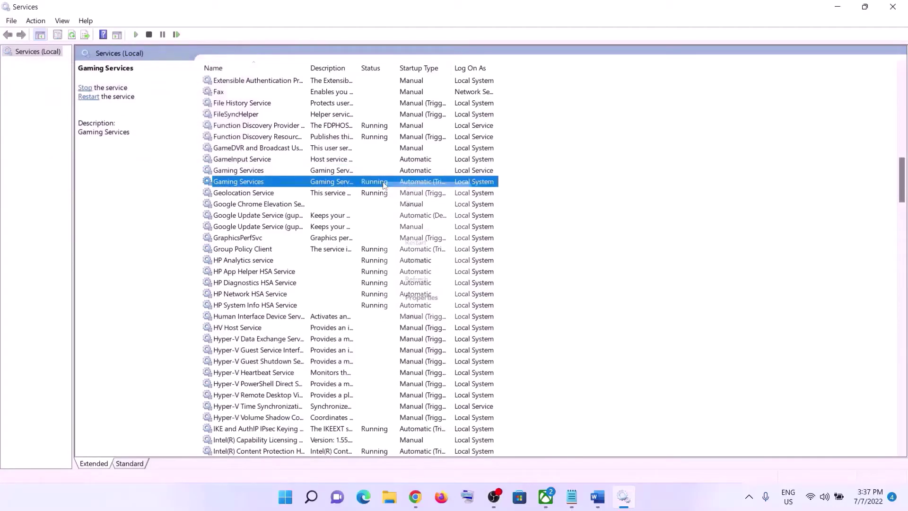
pyautogui.click(424, 203)
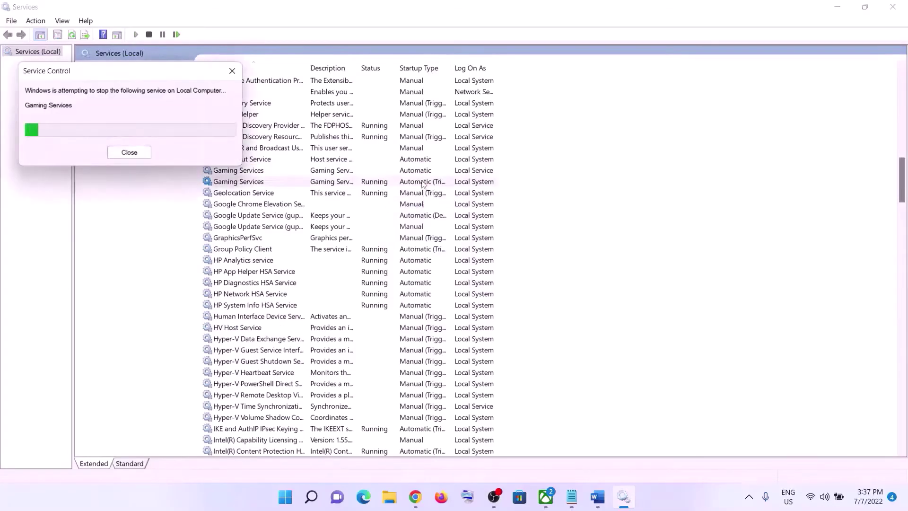
# Start both Gaming Services entries again.
pyautogui.click(388, 171)
pyautogui.rightClick(390, 173)
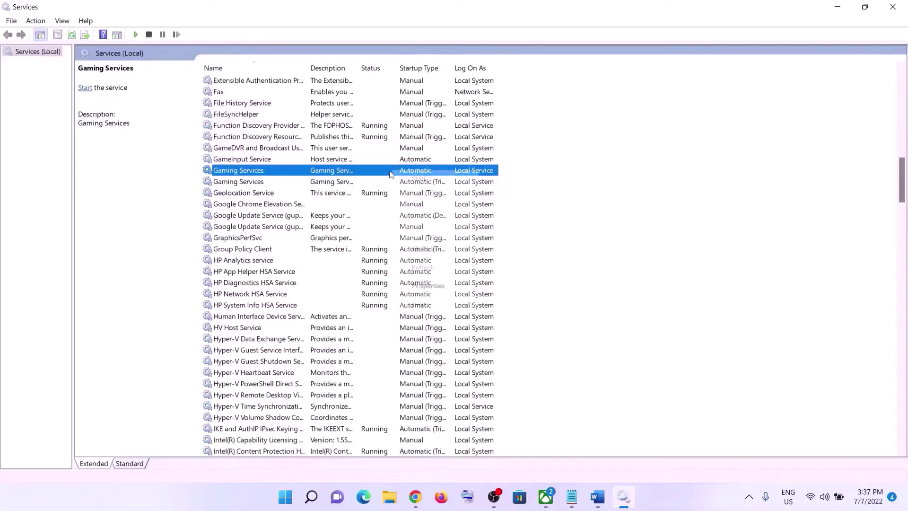
pyautogui.click(420, 178)
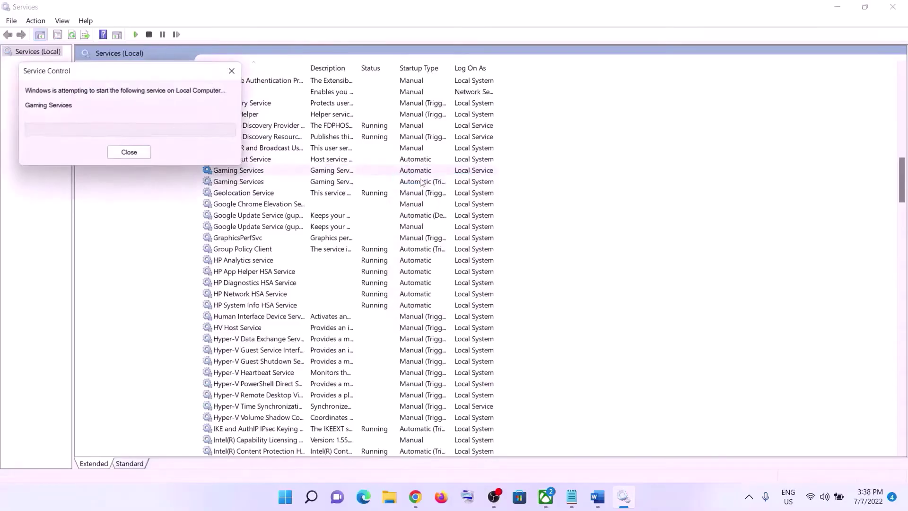
pyautogui.click(342, 184)
pyautogui.rightClick(349, 183)
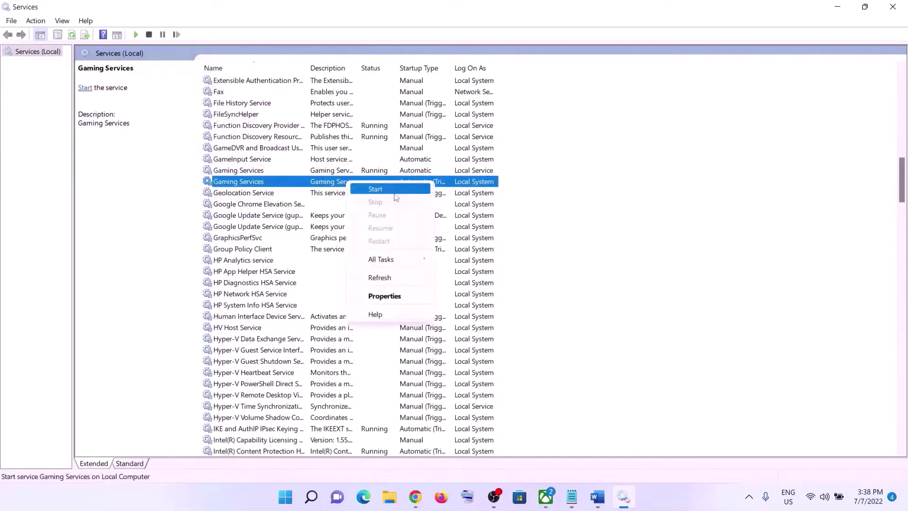
pyautogui.click(396, 198)
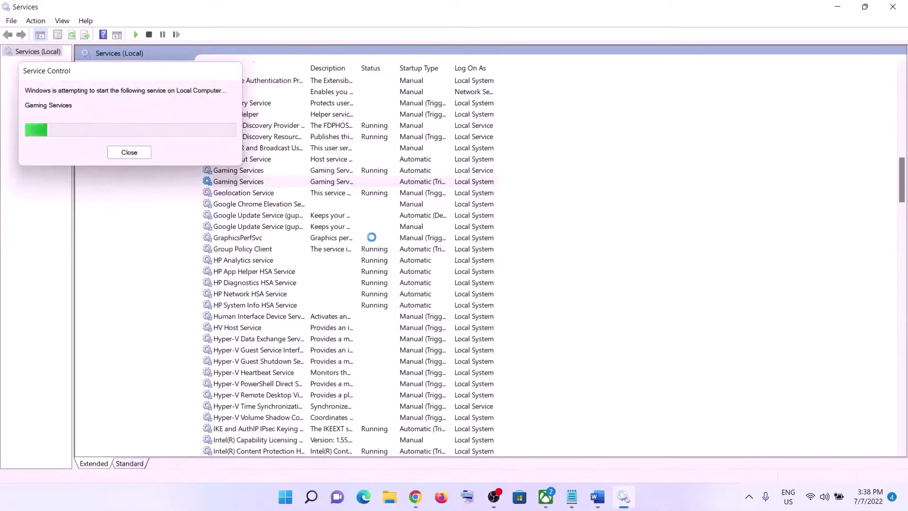
pyautogui.click(309, 282)
# Keep Microsoft Store Install Service on Automatic startup and apply it.
pyautogui.press('m')
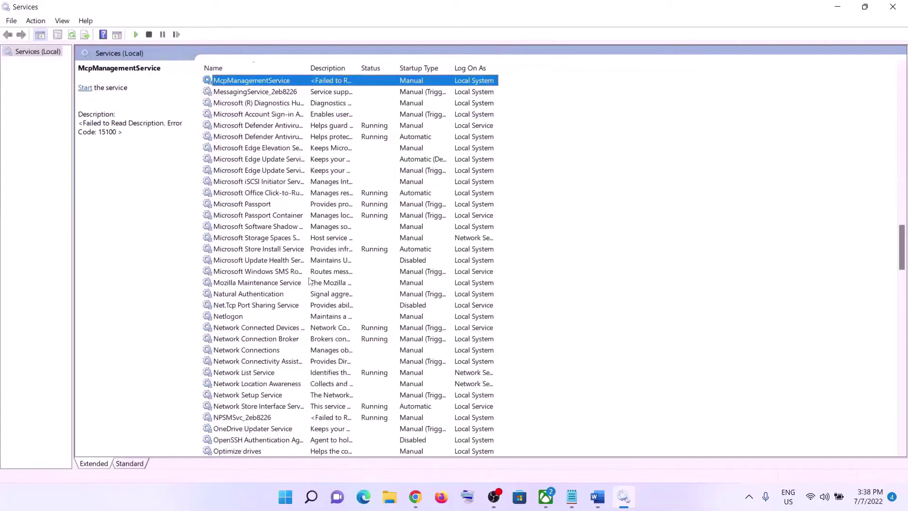
pyautogui.click(271, 250)
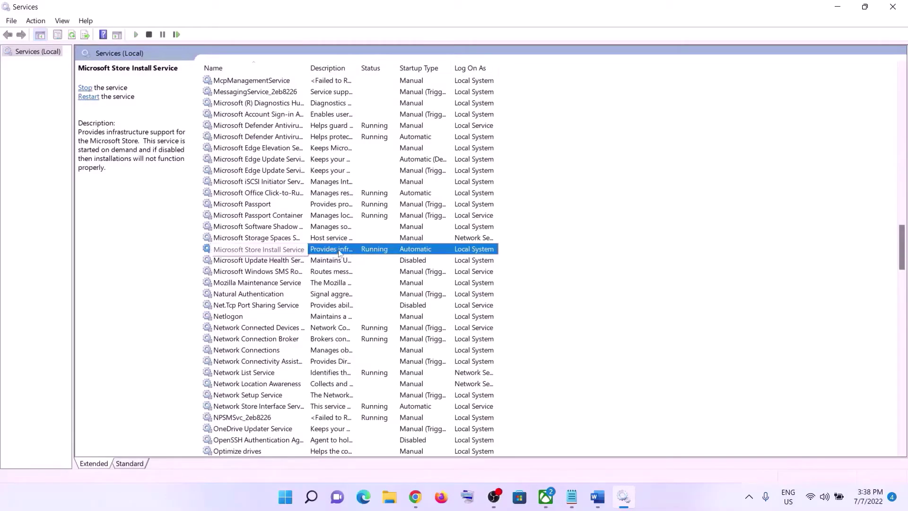
pyautogui.doubleClick(265, 250)
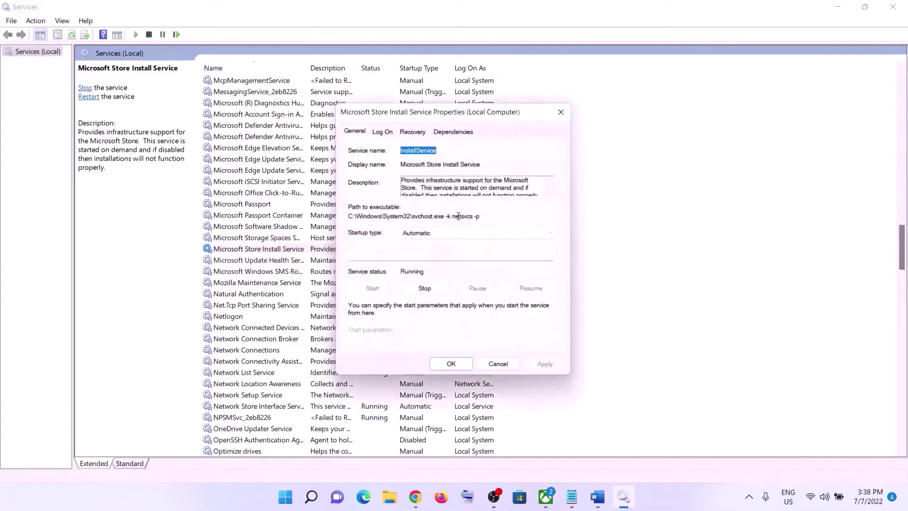
pyautogui.click(439, 234)
pyautogui.click(454, 248)
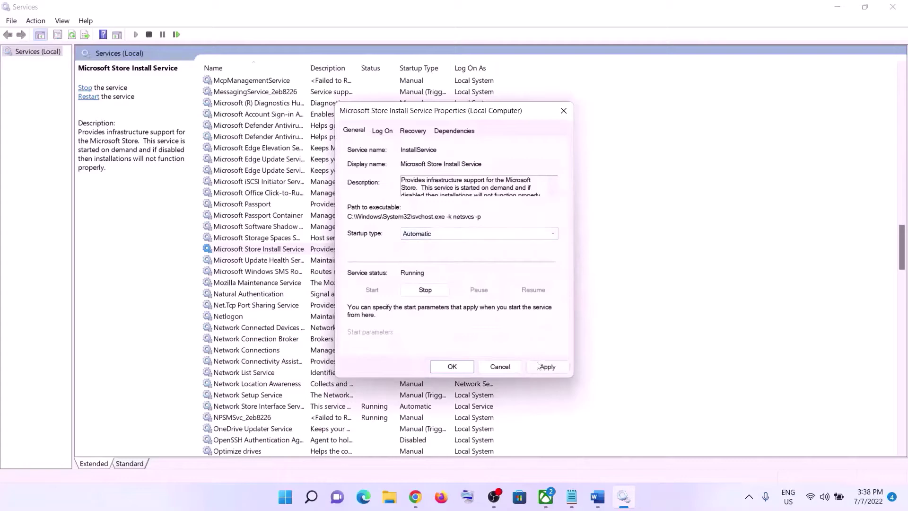
pyautogui.click(539, 367)
pyautogui.click(450, 366)
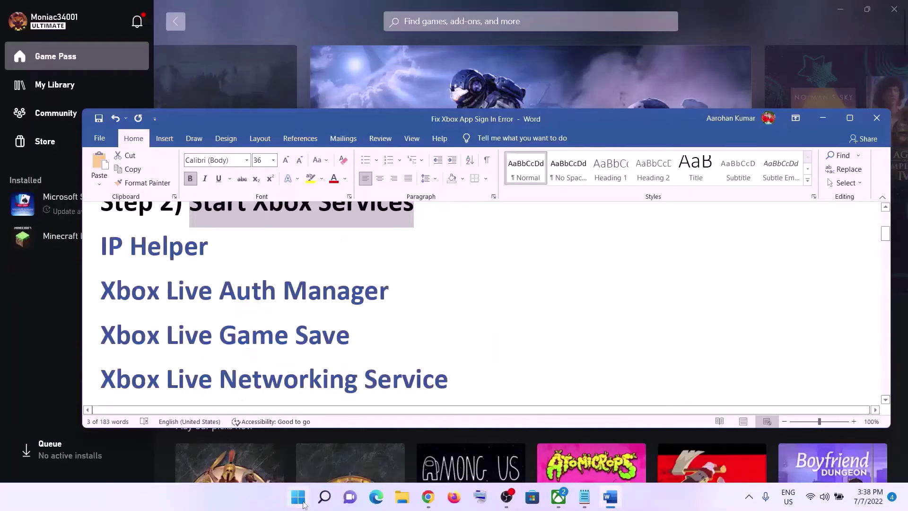
# Return to the Word notes and highlight the 'Repair/Reset Xbox App and Store' heading.
pyautogui.click(298, 496)
pyautogui.click(601, 455)
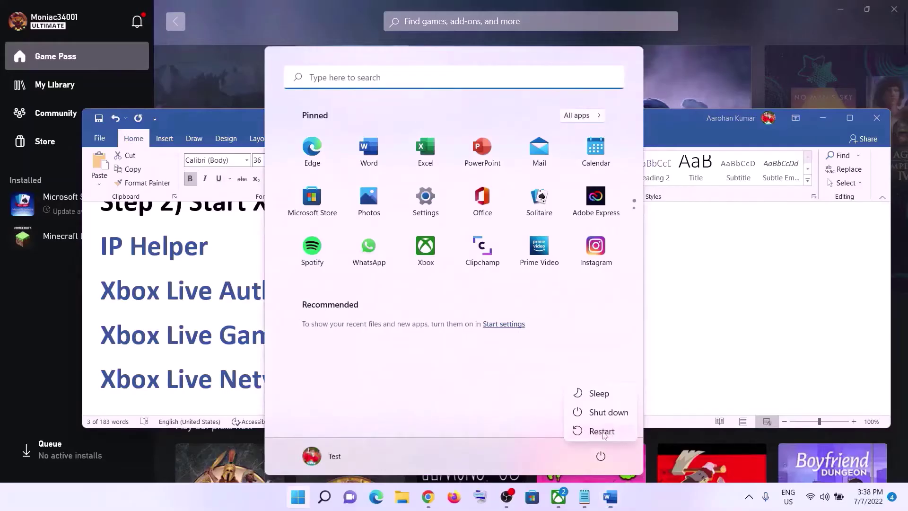
pyautogui.press('Escape')
pyautogui.press('Escape')
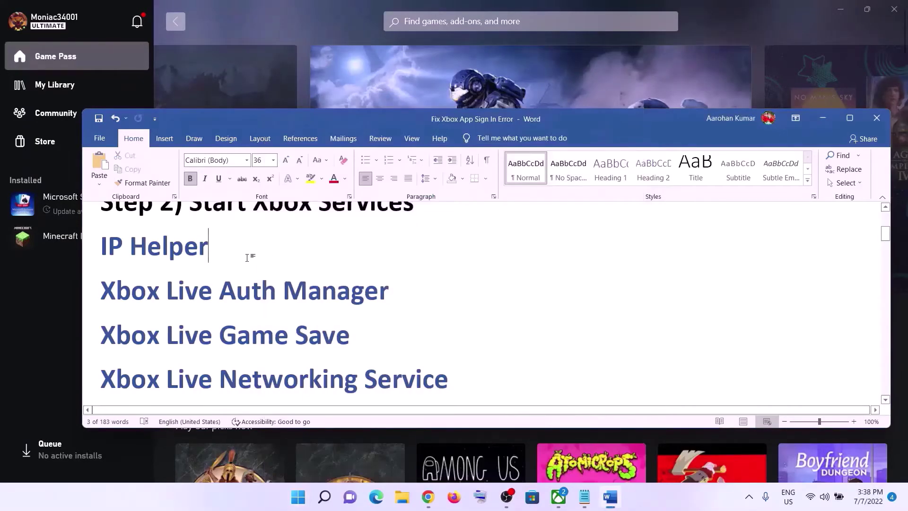
pyautogui.scroll(-5, 358, 291)
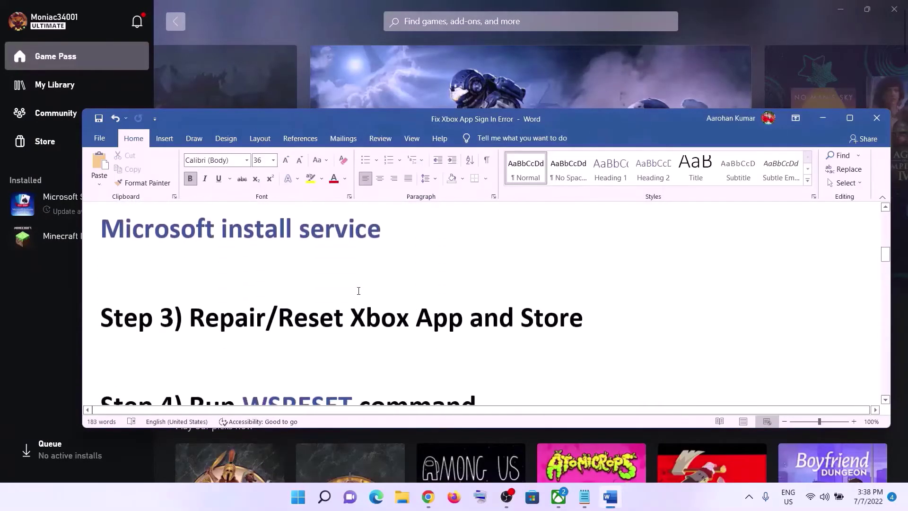
pyautogui.moveTo(226, 317); pyautogui.dragTo(588, 321)
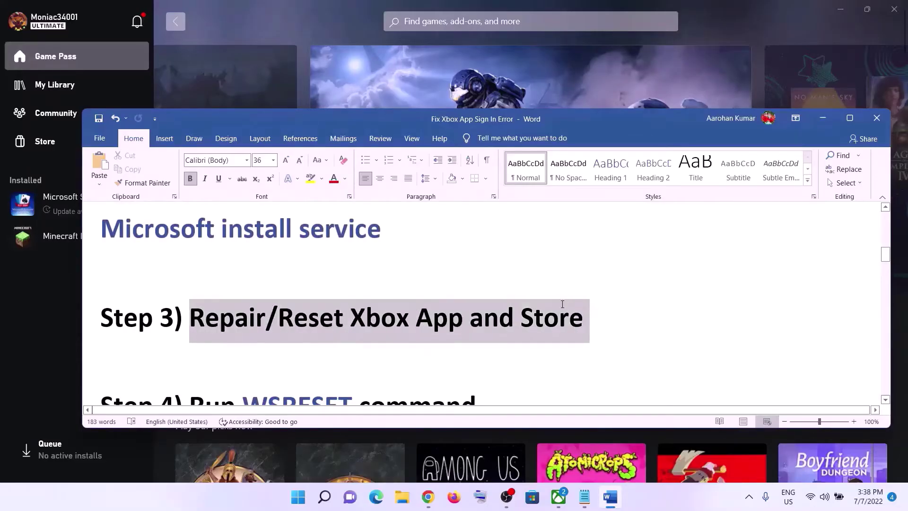
# Repair and then reset the Xbox app from its App settings page.
pyautogui.click(291, 505)
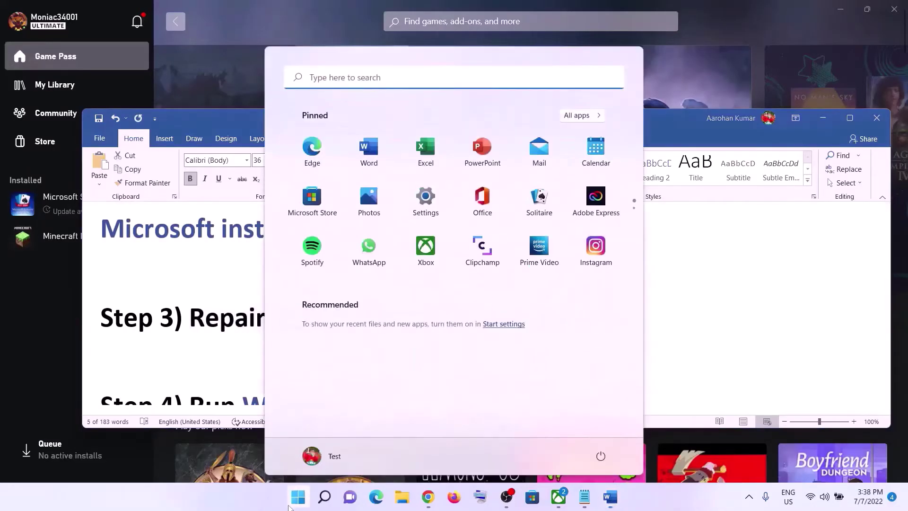
pyautogui.write('xbox')
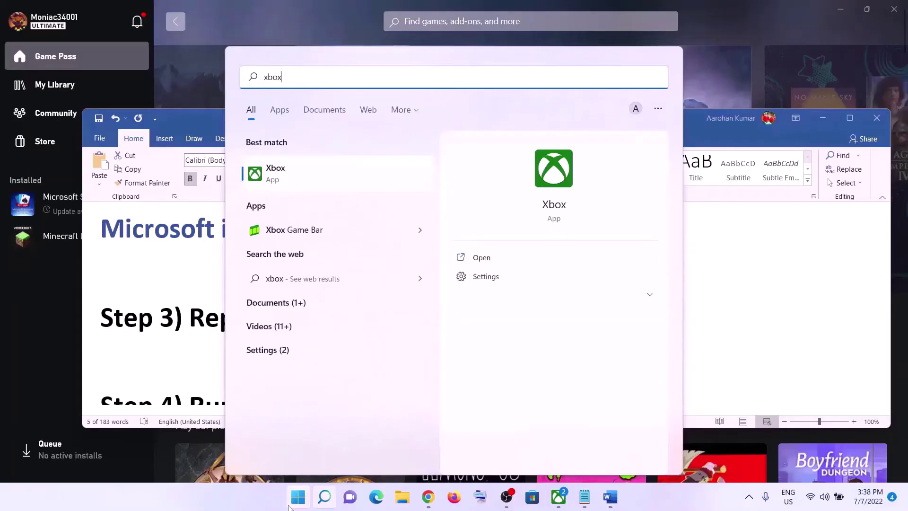
pyautogui.rightClick(286, 175)
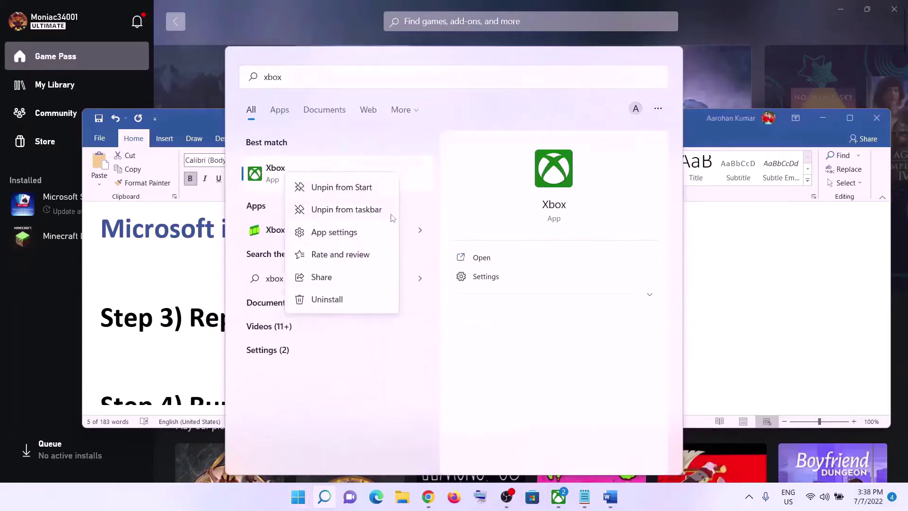
pyautogui.click(331, 234)
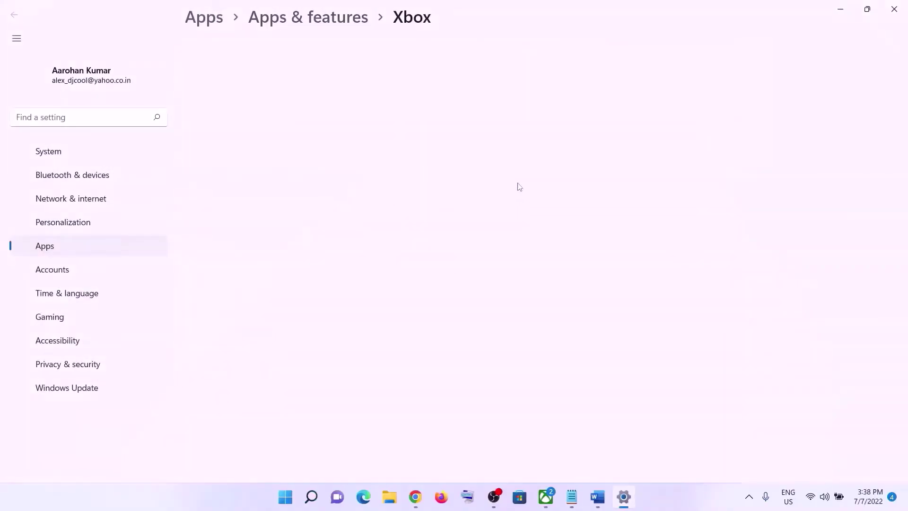
pyautogui.scroll(-8, 353, 286)
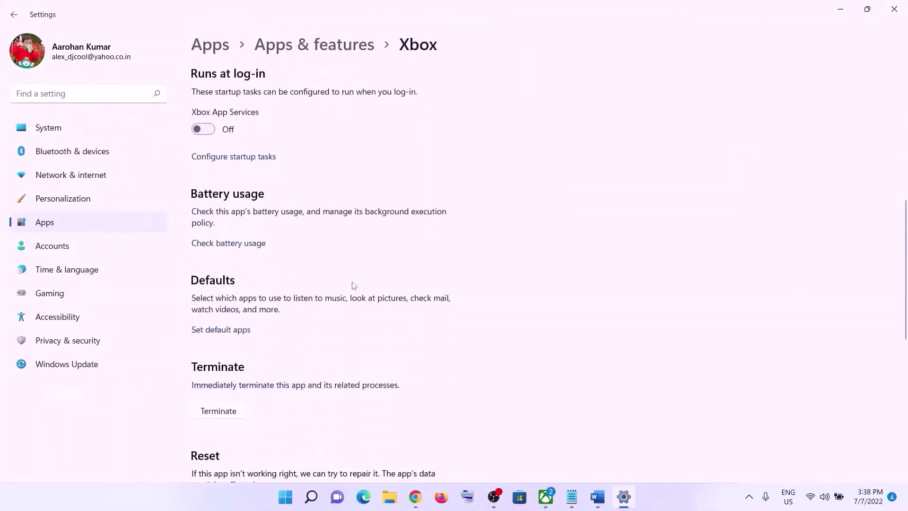
pyautogui.scroll(-5, 352, 286)
pyautogui.click(220, 261)
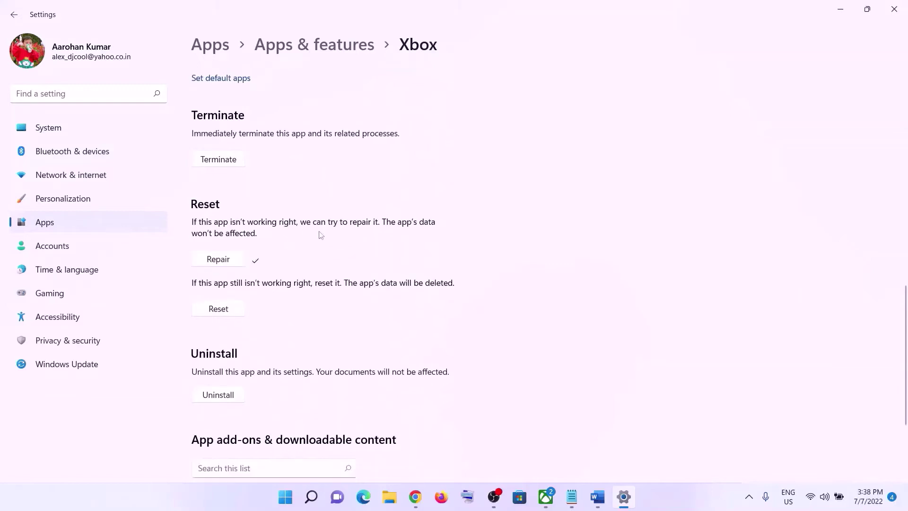
pyautogui.click(239, 307)
pyautogui.click(271, 280)
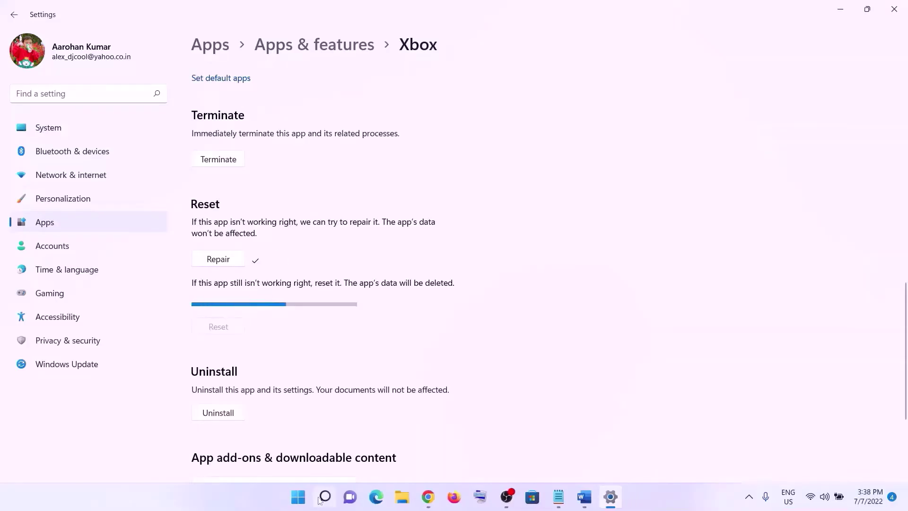
# Repair and then reset the Microsoft Store app from its App settings page.
pyautogui.click(303, 499)
pyautogui.write('store')
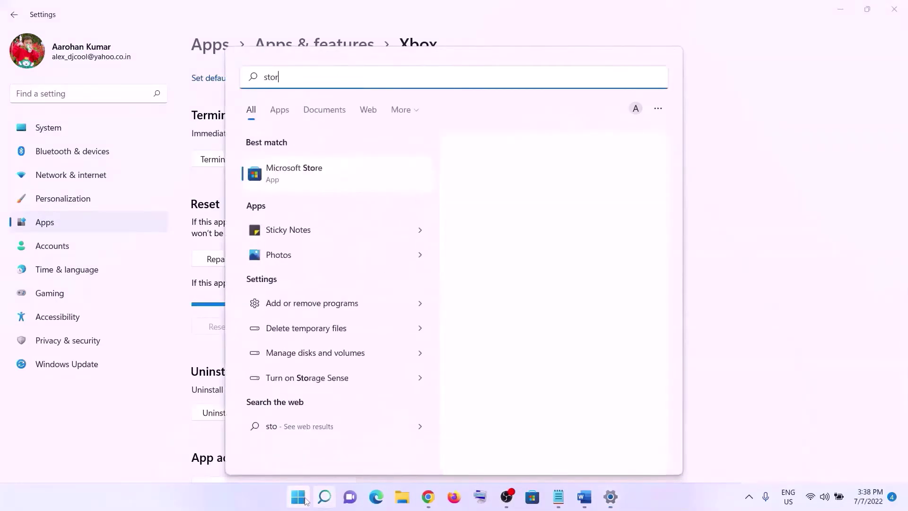
pyautogui.rightClick(303, 189)
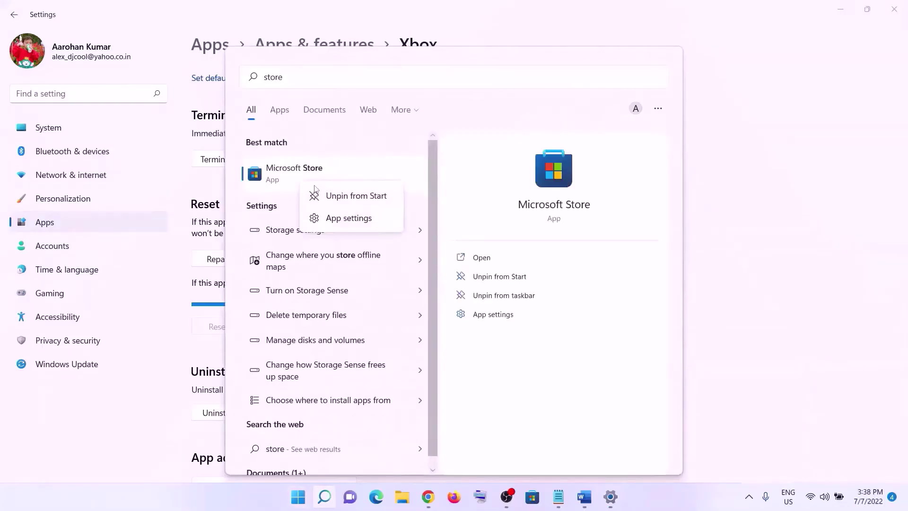
pyautogui.click(346, 219)
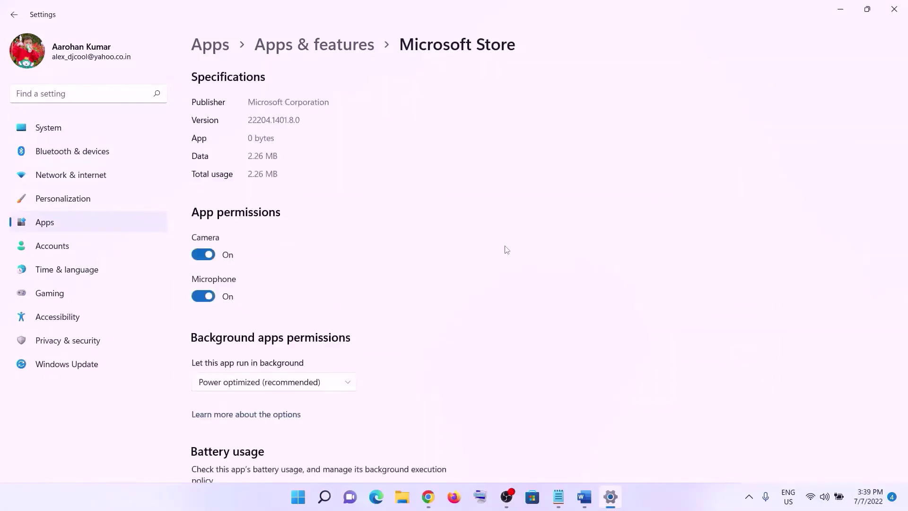
pyautogui.scroll(-10, 361, 349)
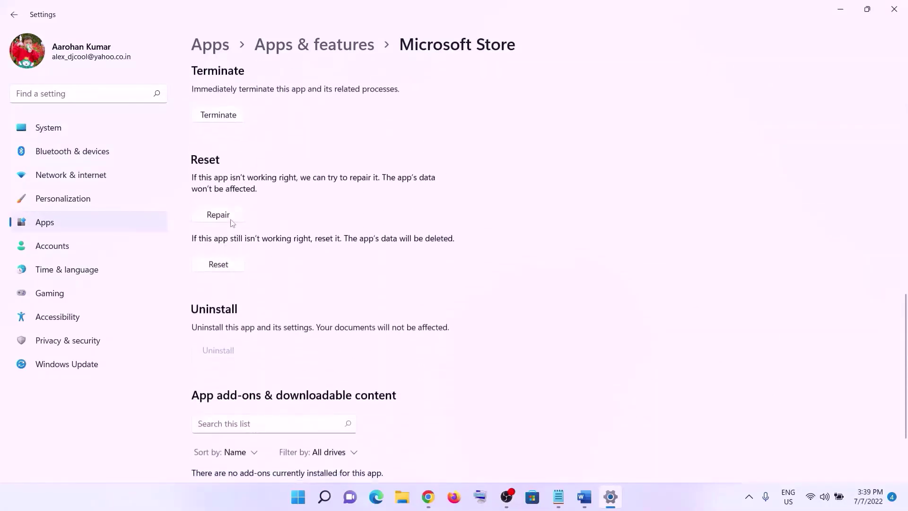
pyautogui.click(229, 218)
pyautogui.click(231, 272)
pyautogui.click(270, 235)
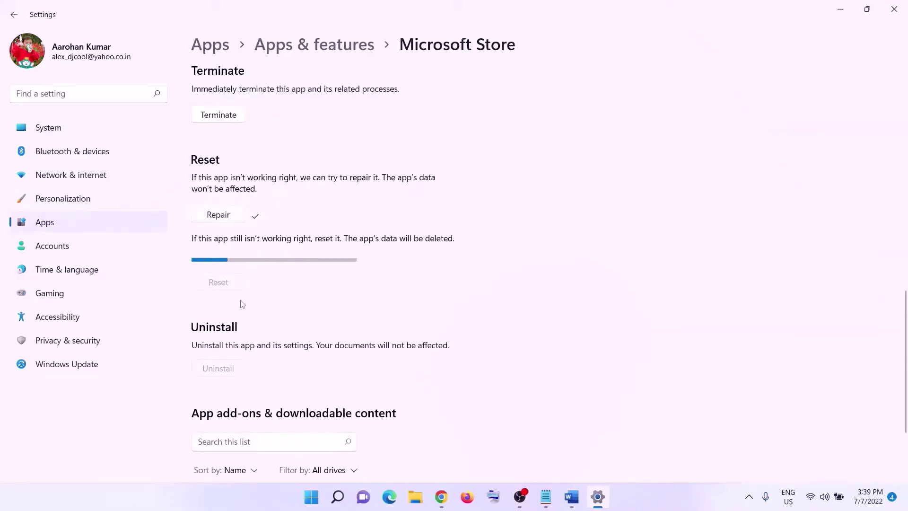
# Run WSRESET from Start search, taken from the Word notes, to clear the Store cache.
pyautogui.click(572, 496)
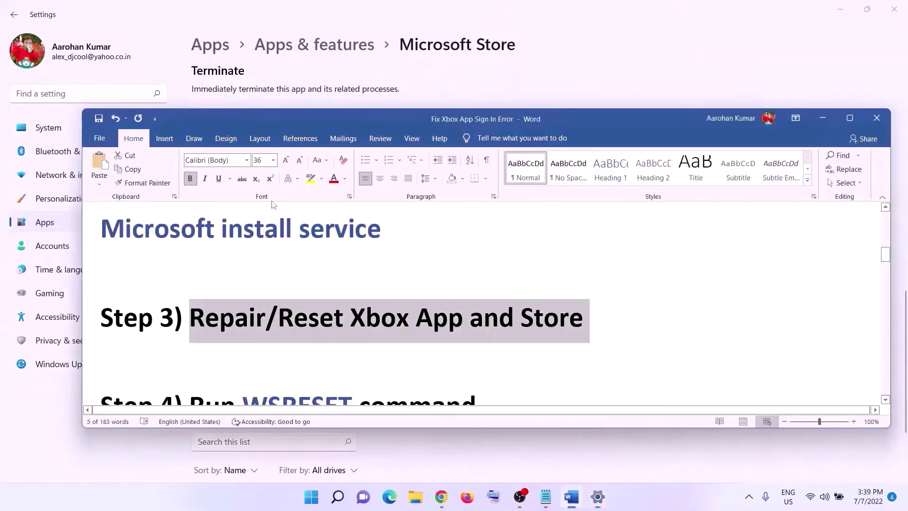
pyautogui.scroll(-3, 317, 295)
pyautogui.doubleClick(296, 317)
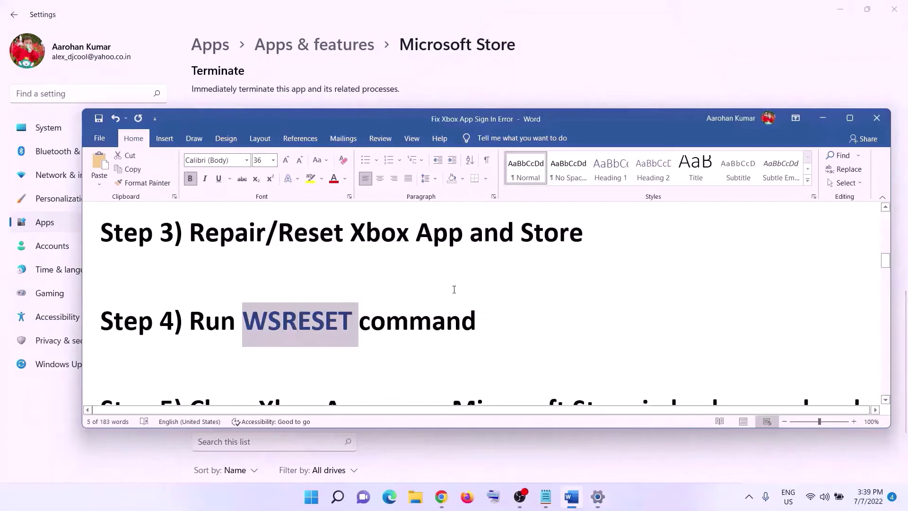
pyautogui.click(311, 497)
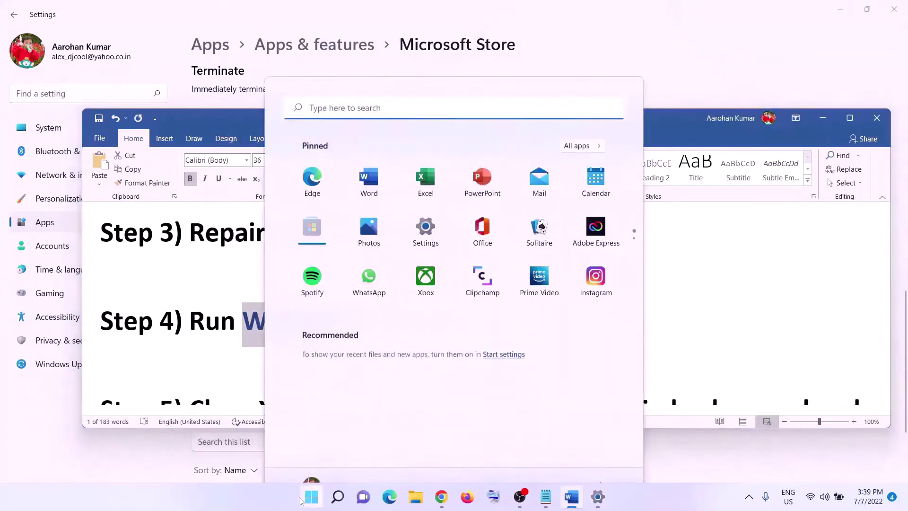
pyautogui.write('WSRESET')
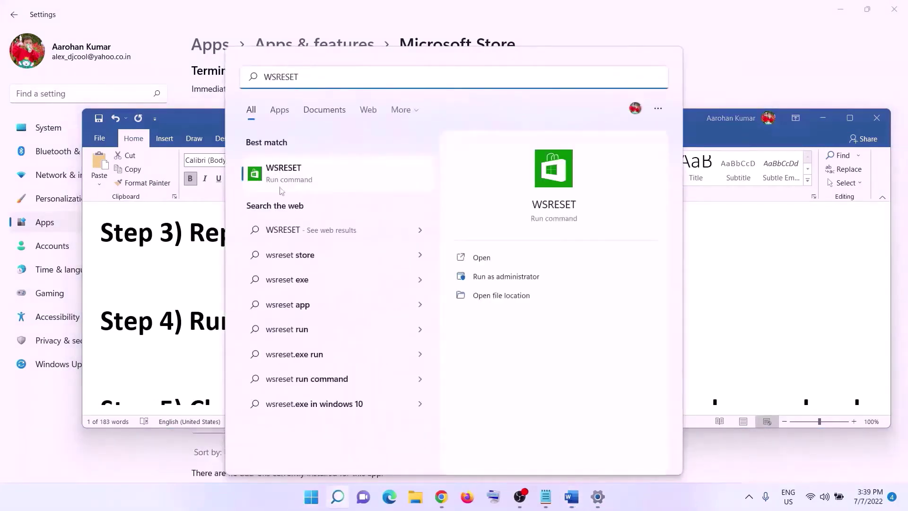
pyautogui.click(306, 181)
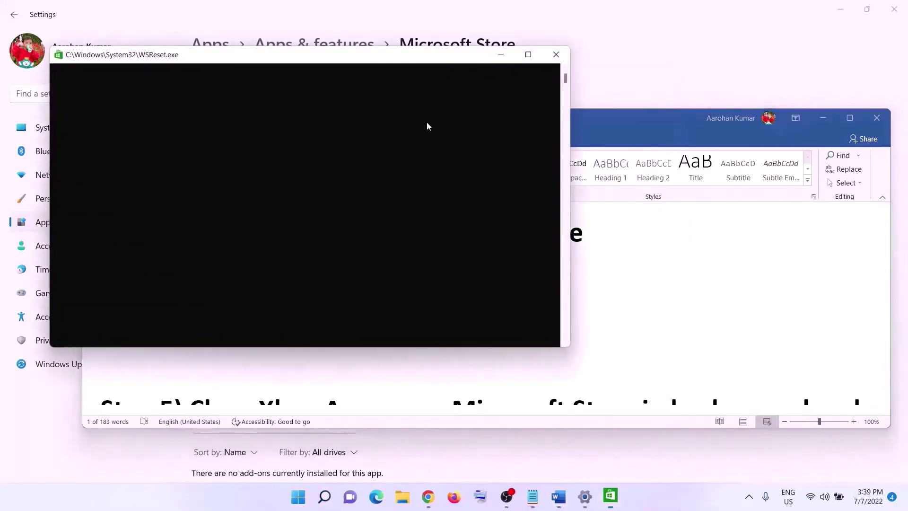
pyautogui.moveTo(377, 59); pyautogui.dragTo(575, 154)
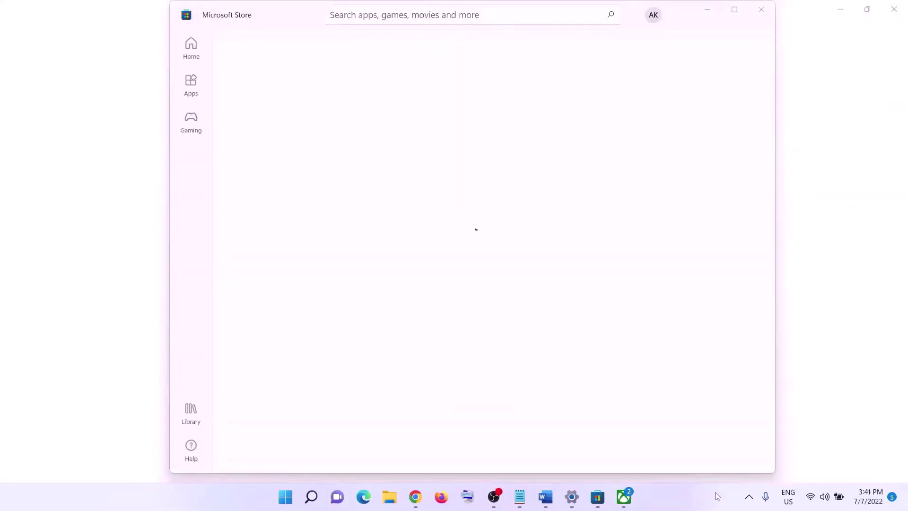
# Maximize Microsoft Store and quit the Xbox app completely from its system tray menu.
pyautogui.click(734, 9)
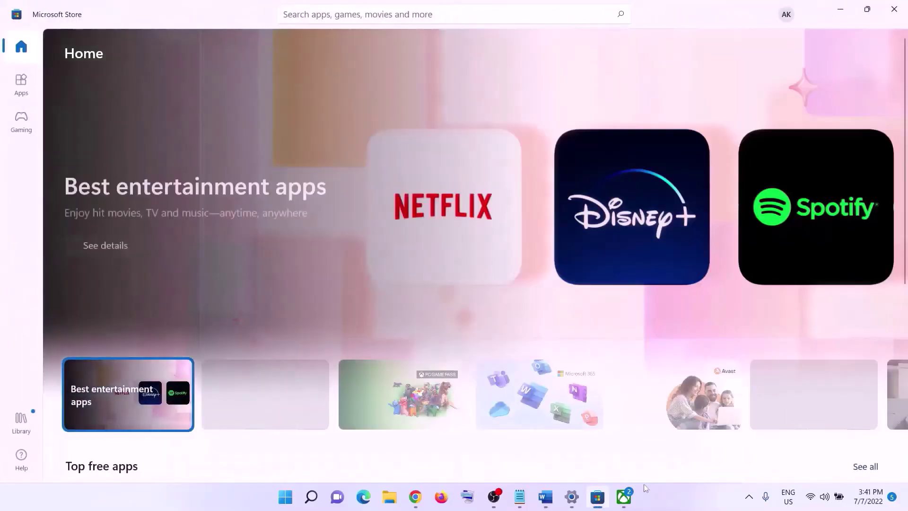
pyautogui.click(545, 496)
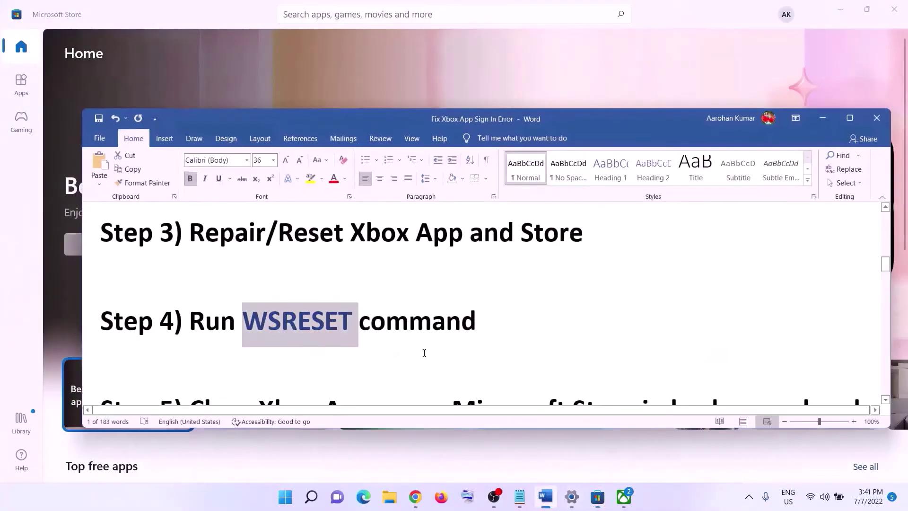
pyautogui.scroll(-3, 431, 329)
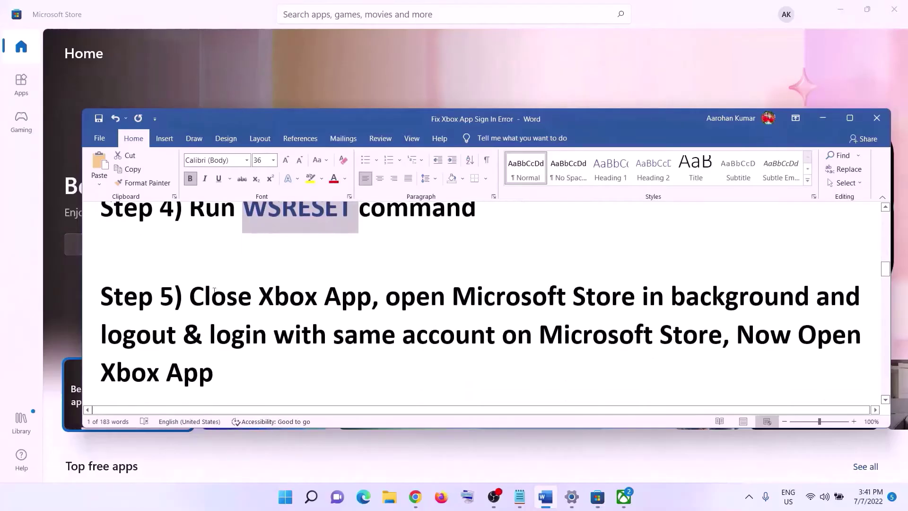
pyautogui.moveTo(190, 296); pyautogui.dragTo(468, 306)
pyautogui.moveTo(190, 296); pyautogui.dragTo(401, 302)
pyautogui.click(749, 496)
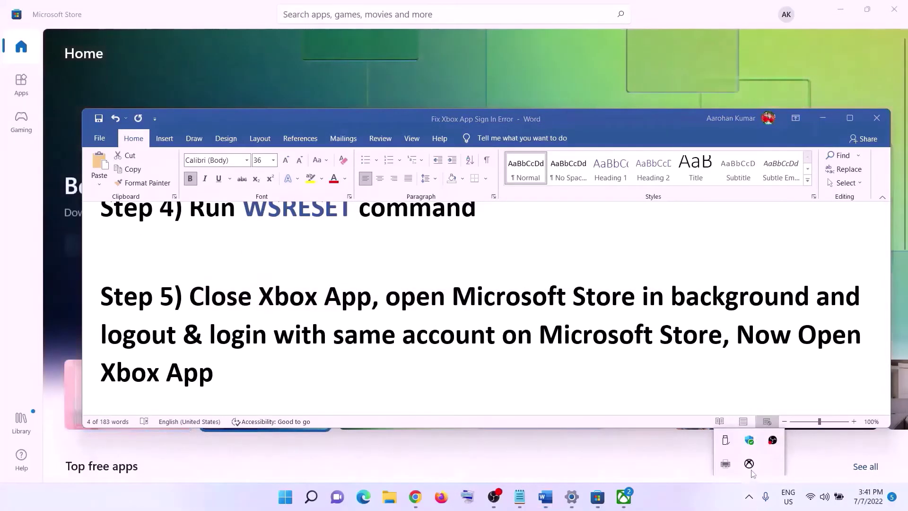
pyautogui.rightClick(748, 463)
pyautogui.click(780, 461)
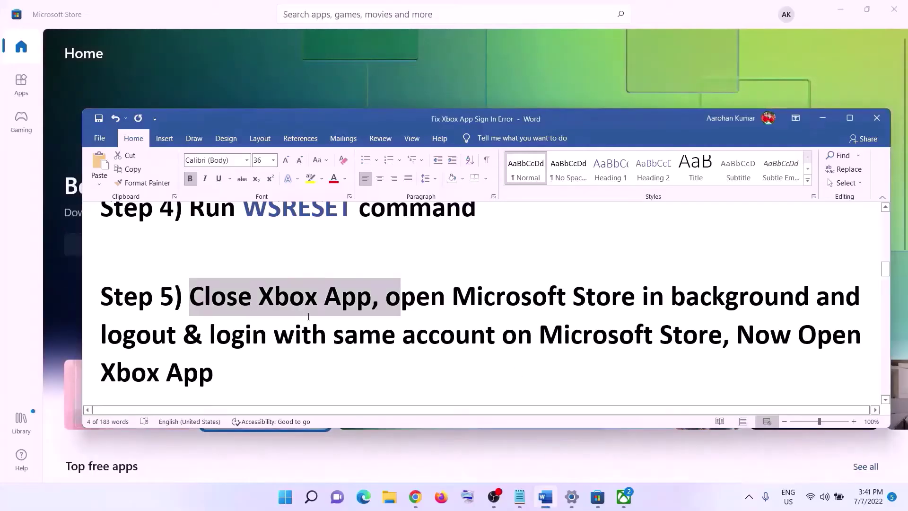
# Sign out of Microsoft Store, then sign back in with the same account and its PIN.
pyautogui.click(273, 302)
pyautogui.moveTo(272, 302); pyautogui.dragTo(663, 305)
pyautogui.click(452, 298)
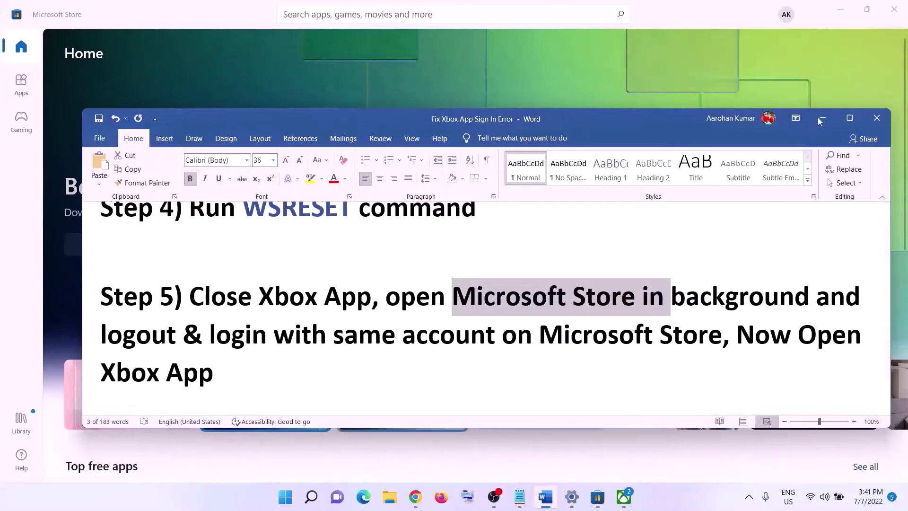
pyautogui.click(695, 56)
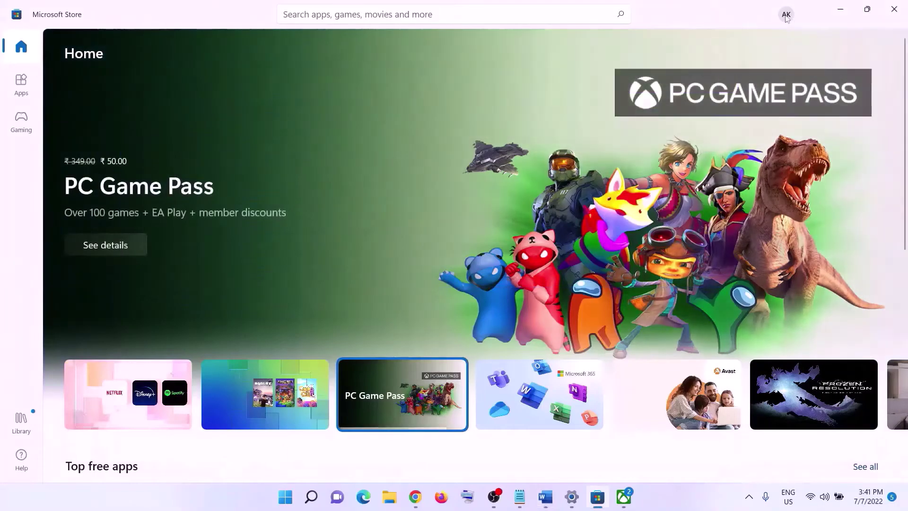
pyautogui.click(786, 15)
pyautogui.click(653, 67)
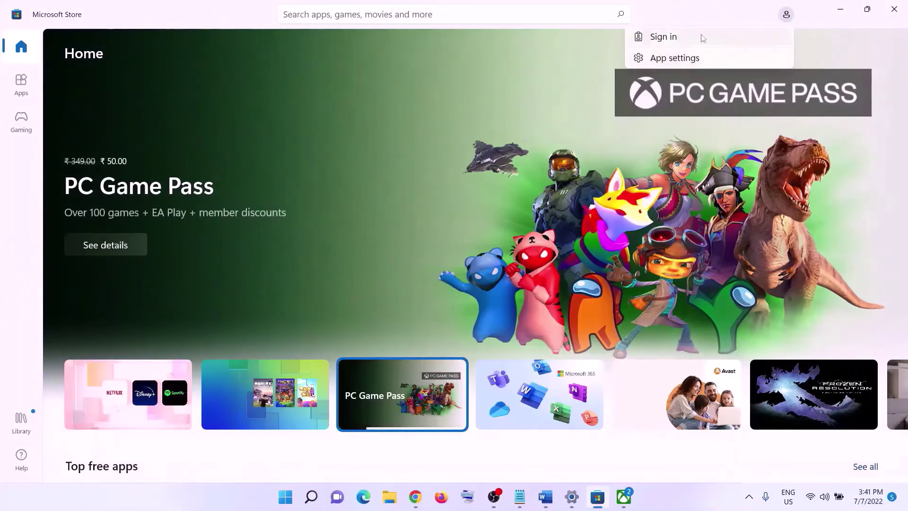
pyautogui.click(663, 37)
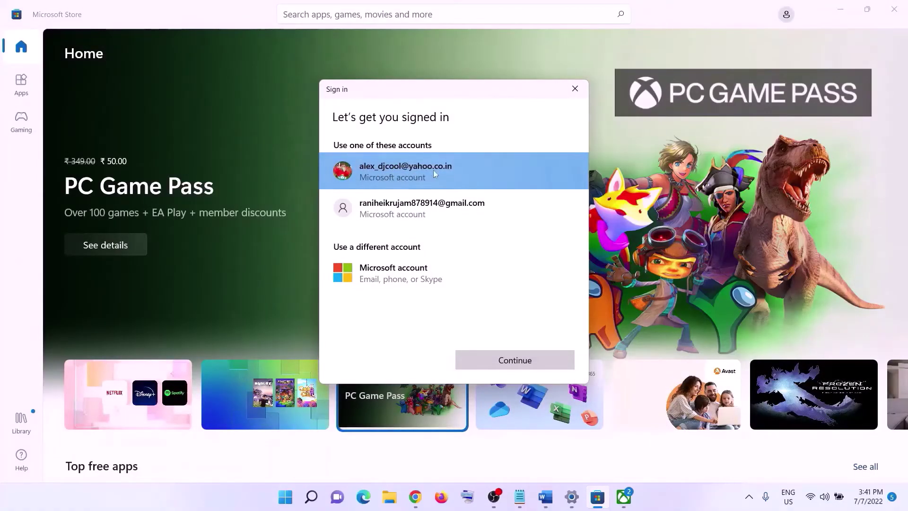
pyautogui.click(417, 171)
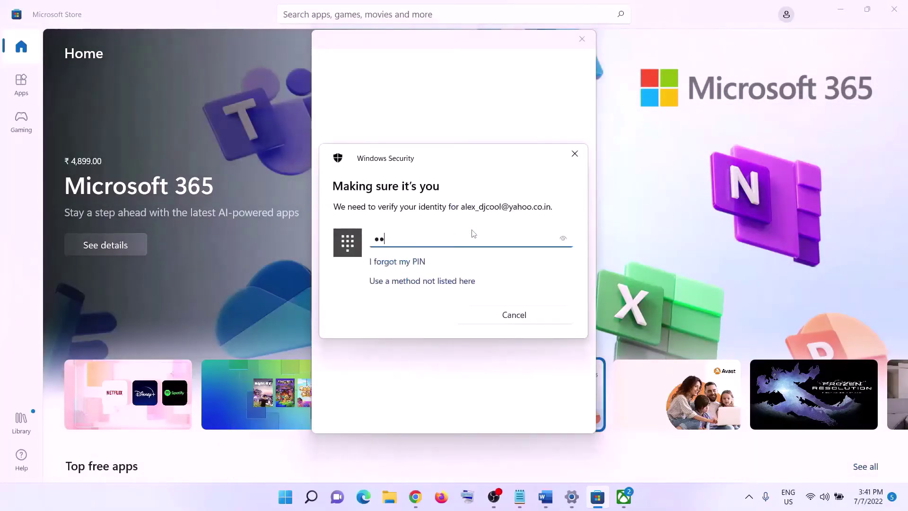
pyautogui.write('••')
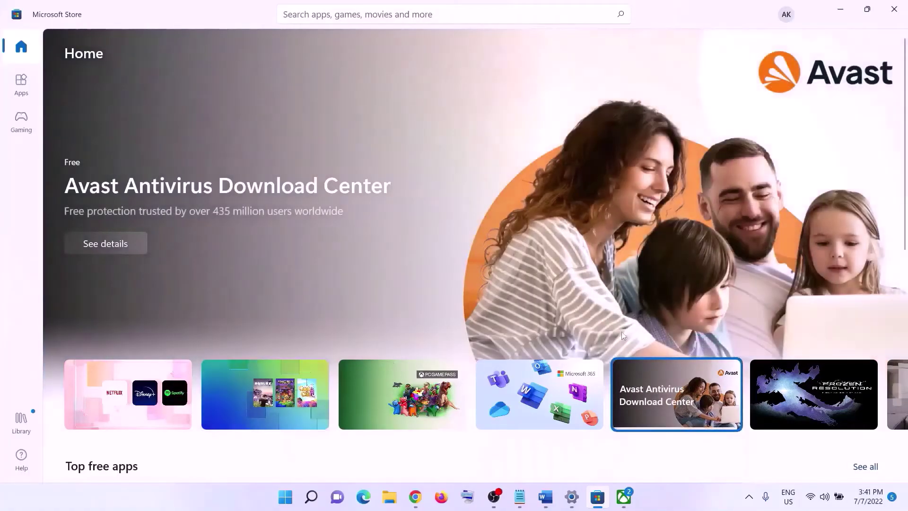
pyautogui.hotkey('alt', 'Tab')
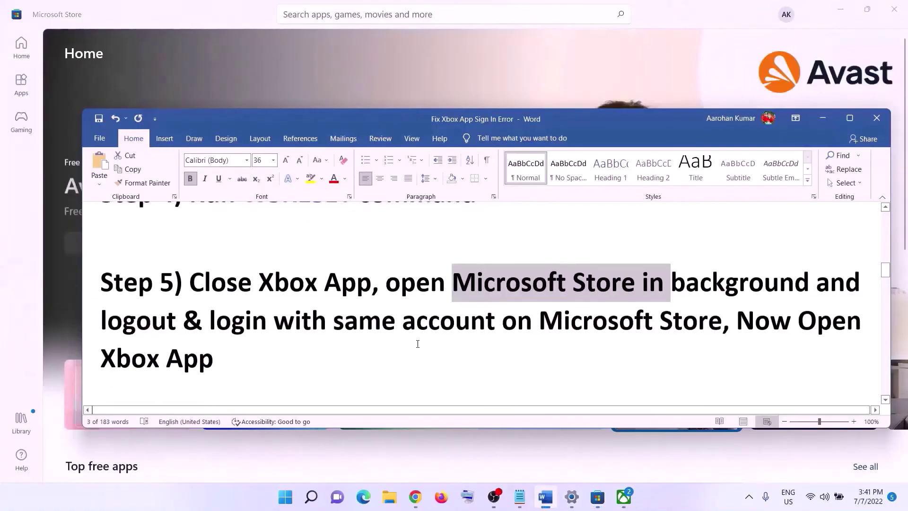
# Sync the Windows clock with the time server from the date and time settings.
pyautogui.scroll(-3, 417, 343)
pyautogui.moveTo(189, 320); pyautogui.dragTo(771, 342)
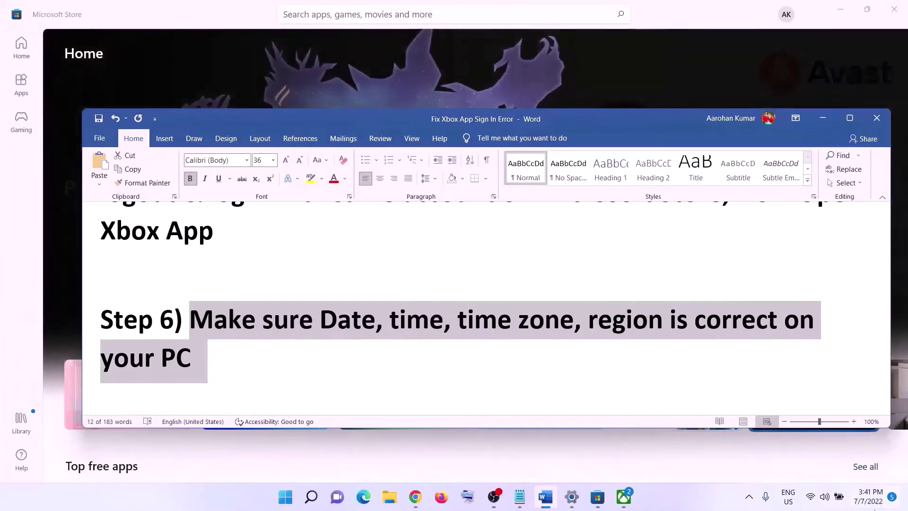
pyautogui.rightClick(870, 497)
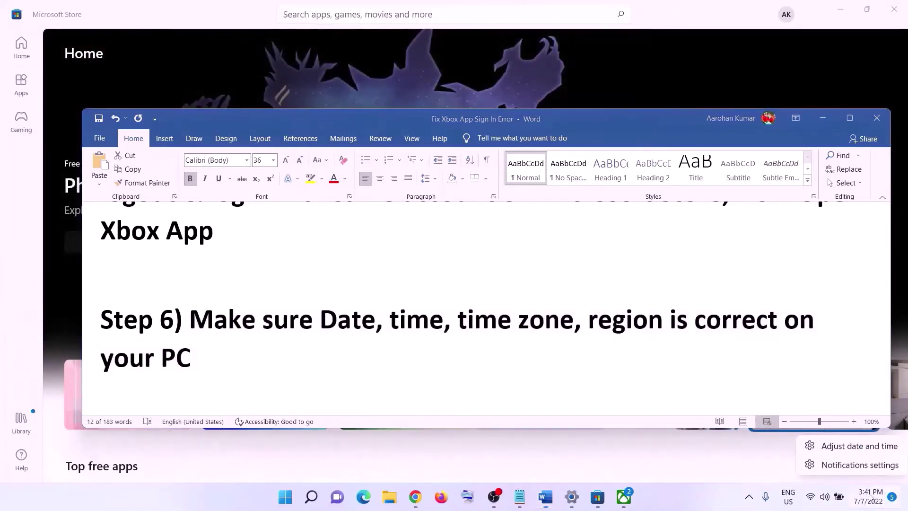
pyautogui.click(848, 446)
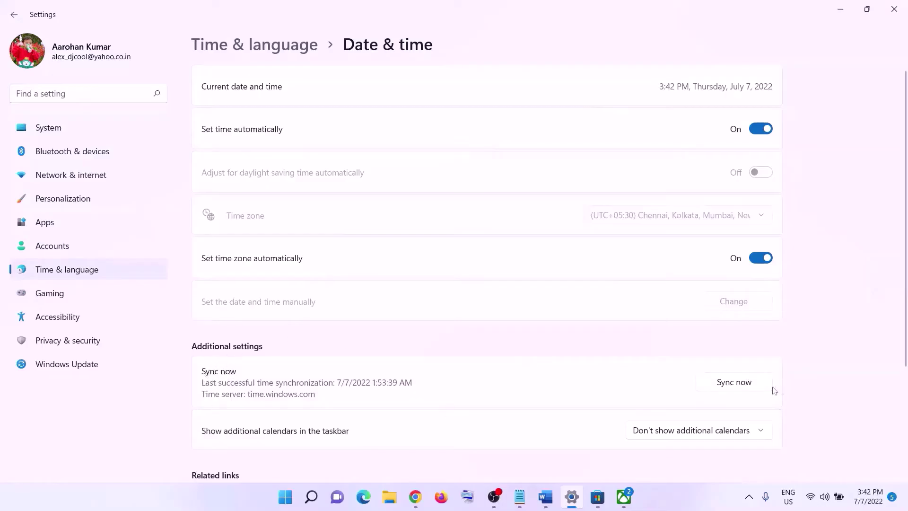
pyautogui.click(740, 387)
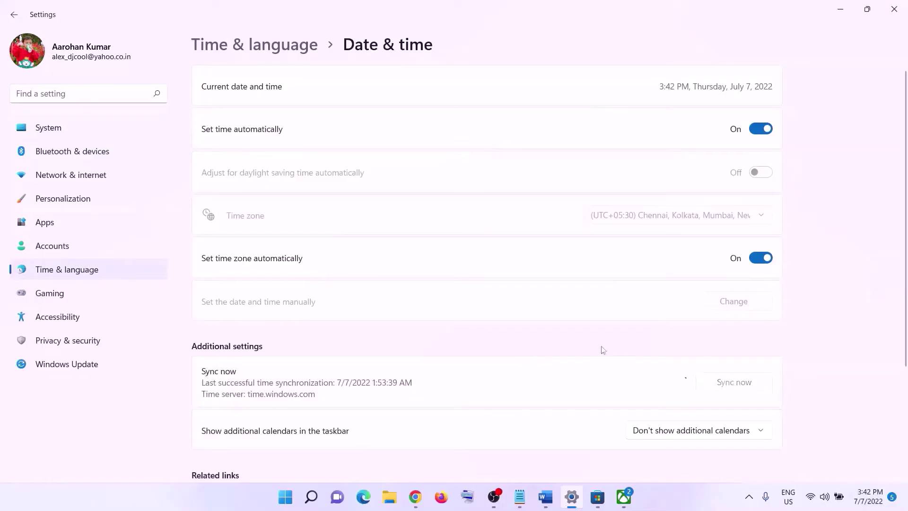
# Confirm India as the country or region in Language & region, then close Settings.
pyautogui.click(42, 268)
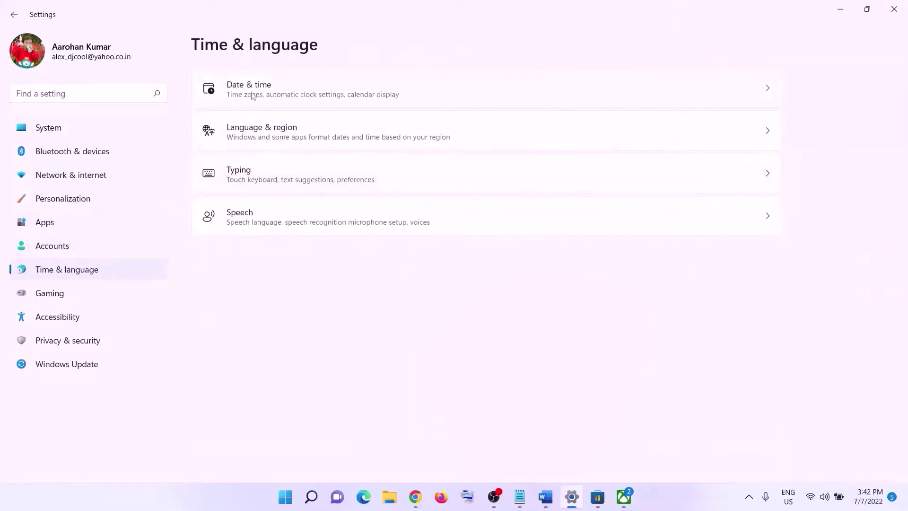
pyautogui.click(261, 133)
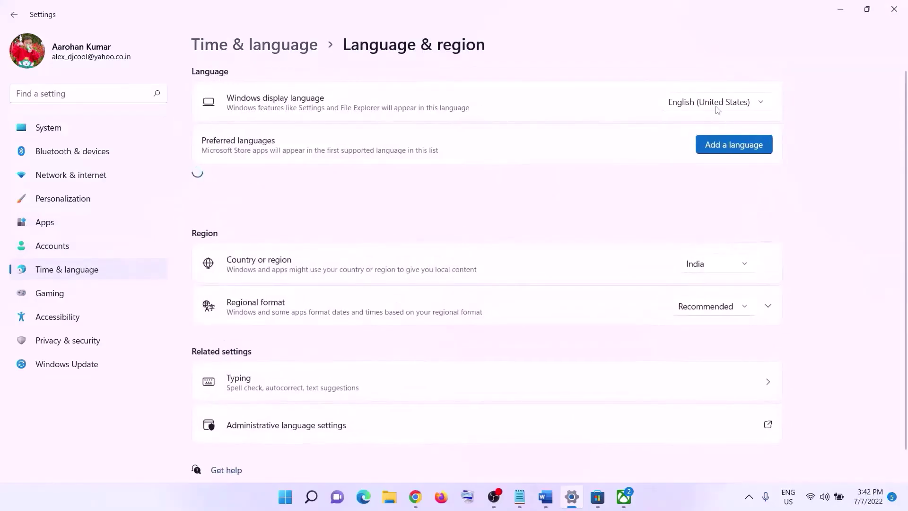
pyautogui.click(741, 263)
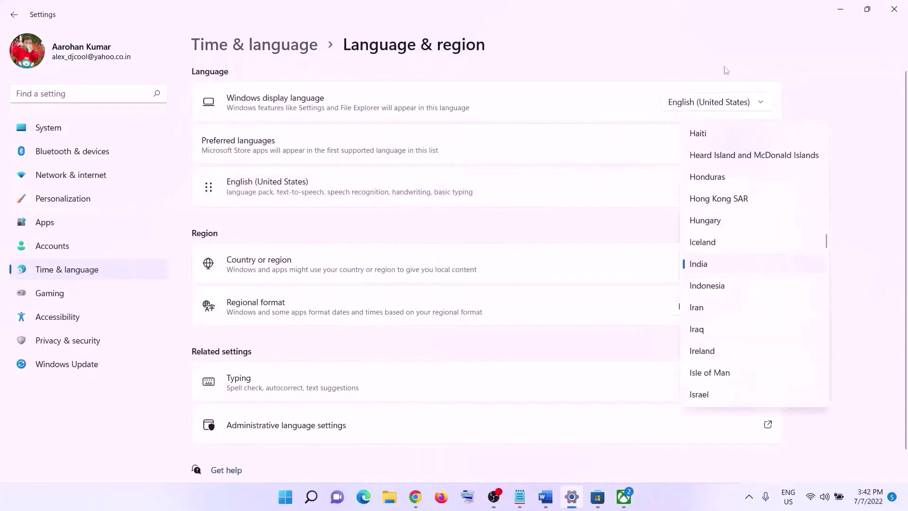
pyautogui.click(849, 213)
pyautogui.click(893, 9)
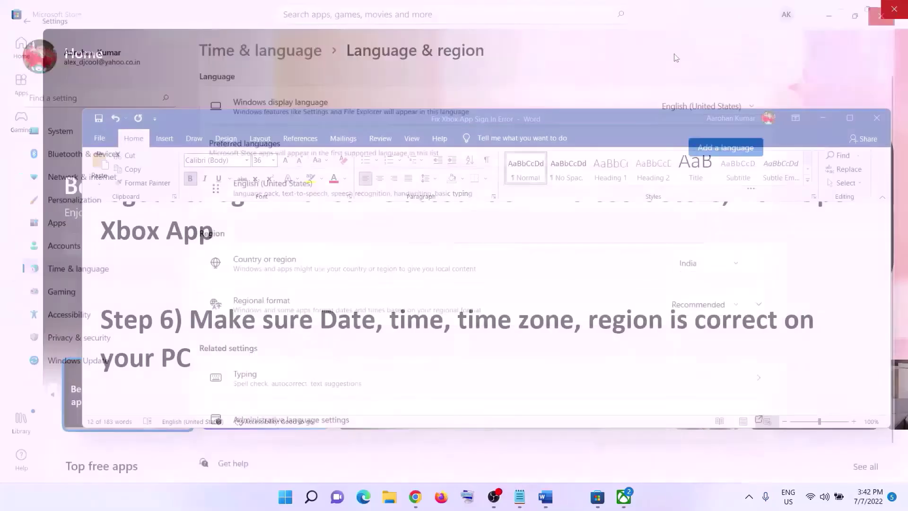
# Select the Xbox Identity Provider link in the Step 7 notes.
pyautogui.scroll(-5, 407, 332)
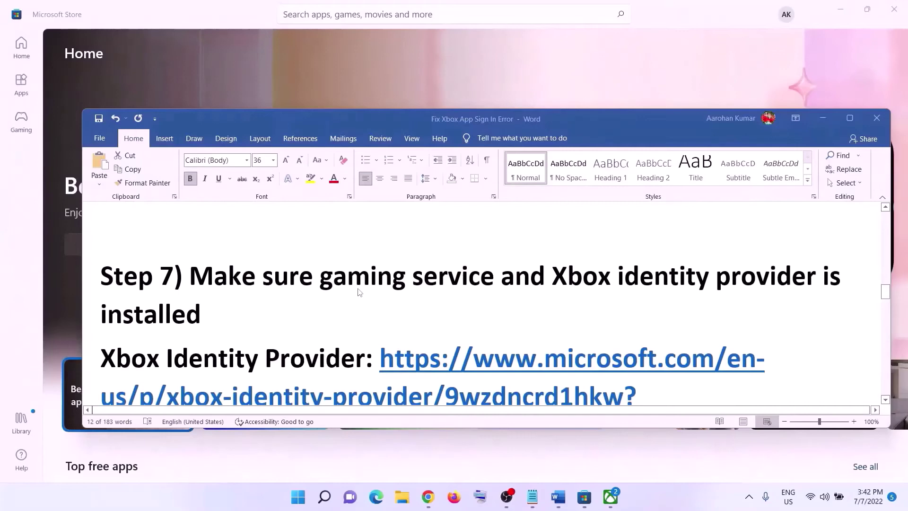
pyautogui.moveTo(502, 278); pyautogui.dragTo(267, 329)
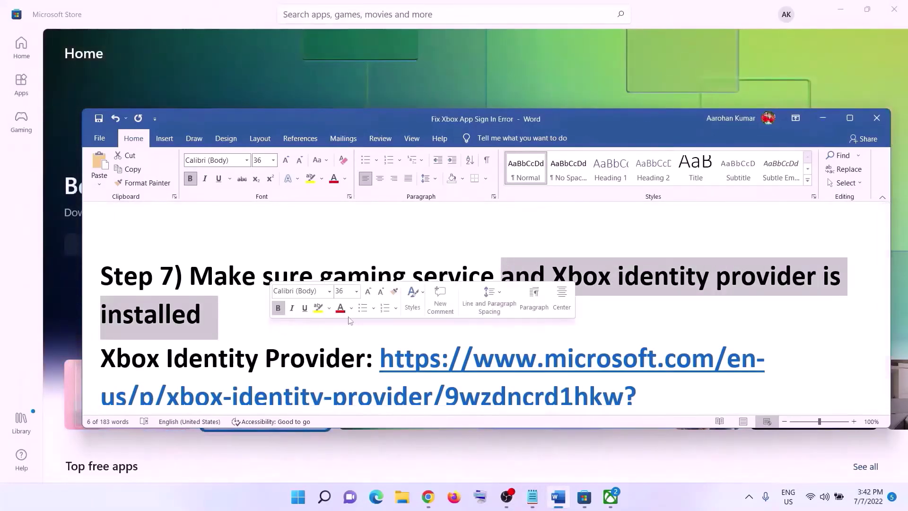
pyautogui.click(218, 355)
pyautogui.scroll(-2, 541, 362)
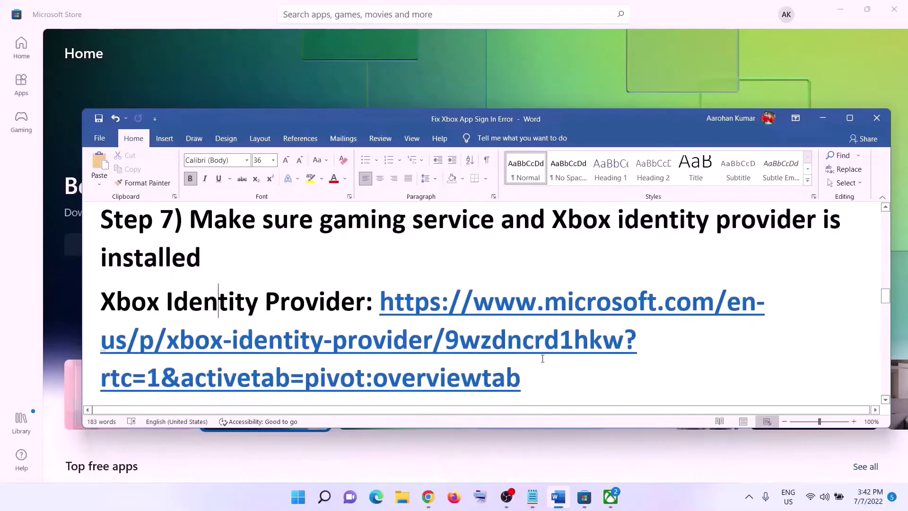
pyautogui.moveTo(540, 362); pyautogui.dragTo(418, 293)
pyautogui.hotkey('ctrl', 'c')
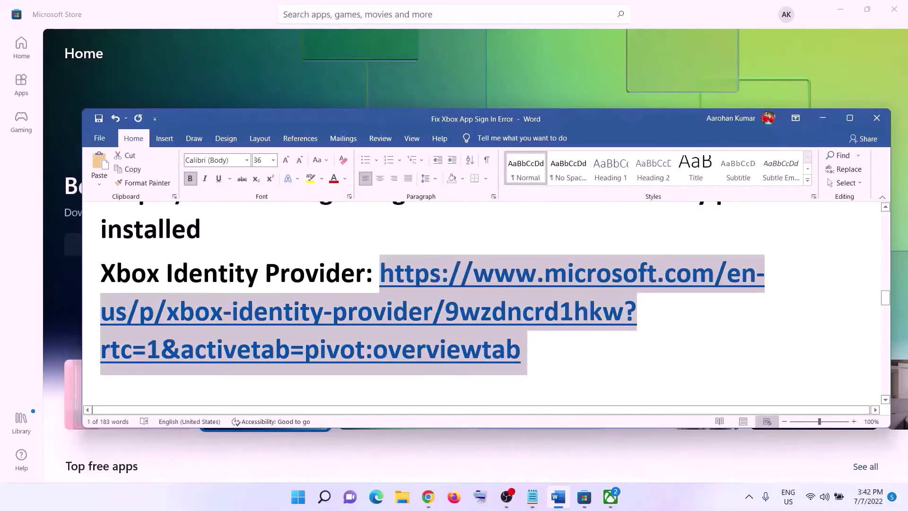
# Load the Xbox Identity Provider store page in a new Chrome tab and open it in Microsoft Store.
pyautogui.moveTo(426, 502)
pyautogui.click(428, 428)
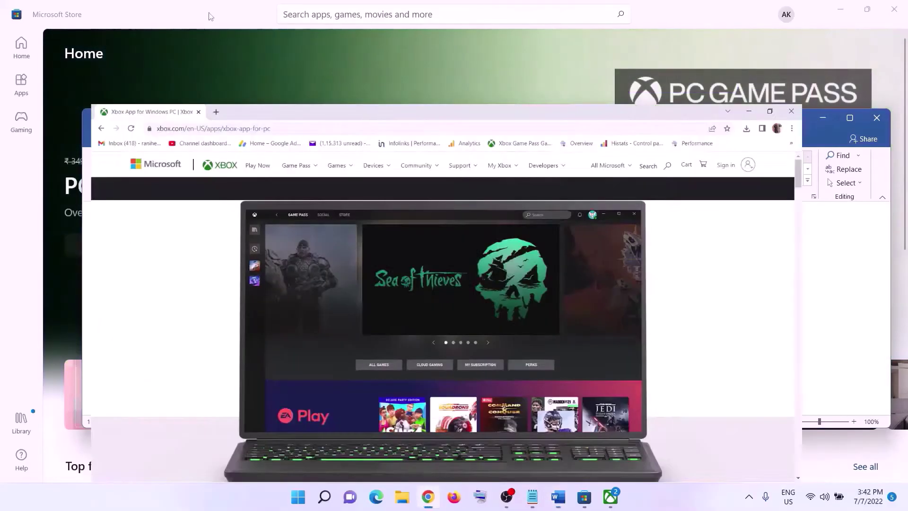
pyautogui.click(158, 8)
pyautogui.hotkey('ctrl', 'v')
pyautogui.press('Return')
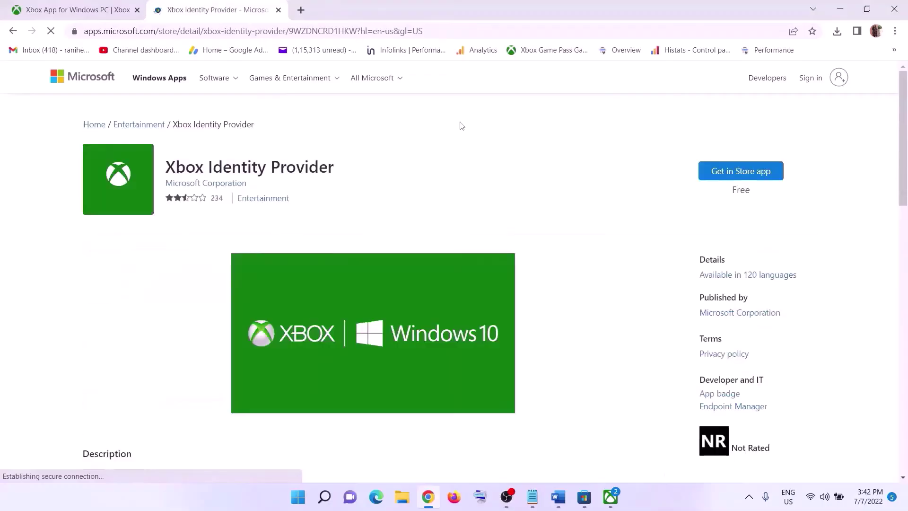
pyautogui.click(736, 175)
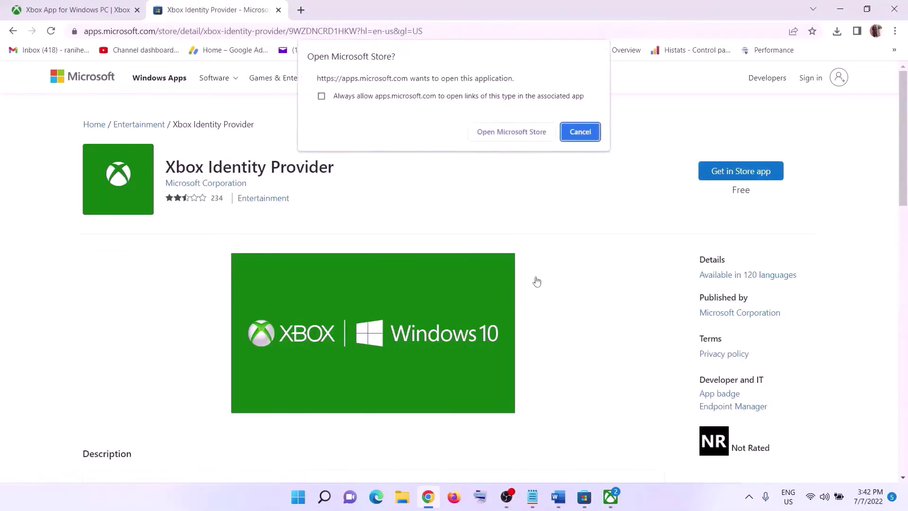
pyautogui.click(502, 134)
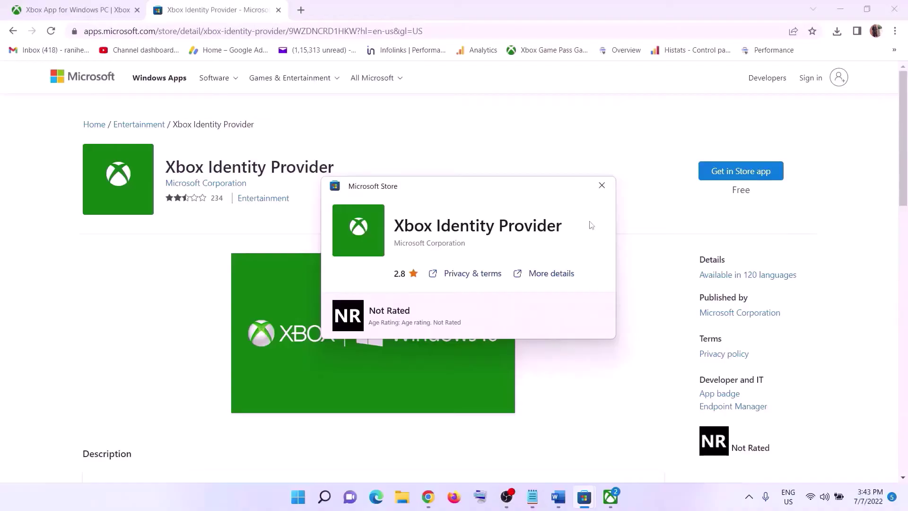
# Close the Store popup and copy the Gaming Services remove-AppxPackage command from the notes.
pyautogui.click(602, 185)
pyautogui.click(558, 496)
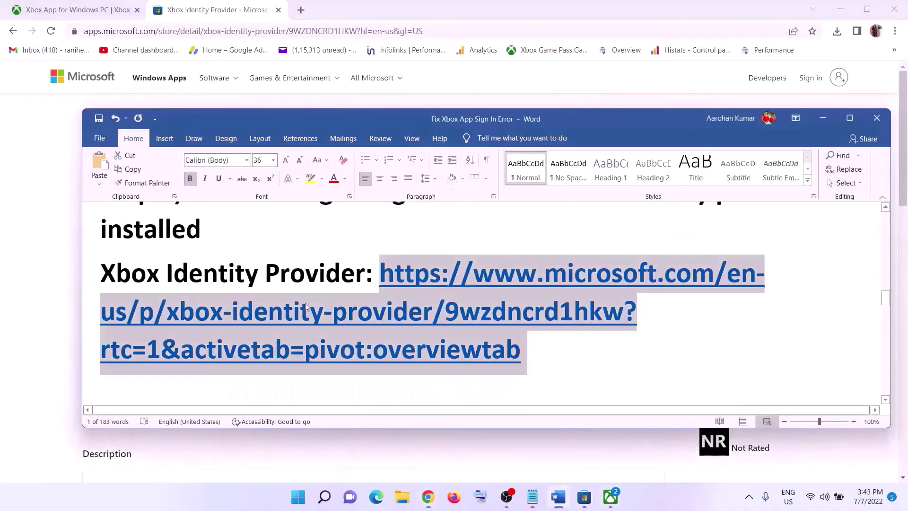
pyautogui.scroll(-5, 312, 310)
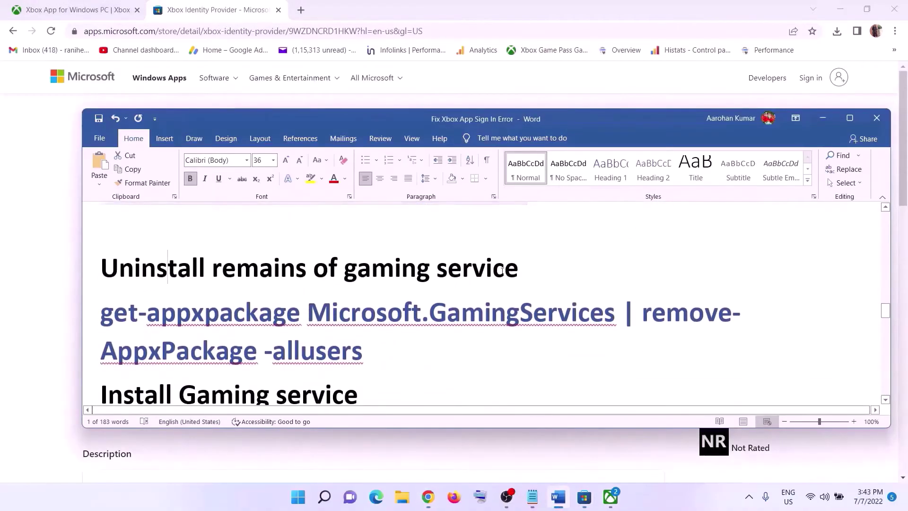
pyautogui.tripleClick(502, 270)
pyautogui.scroll(-1, 501, 270)
pyautogui.moveTo(391, 298); pyautogui.dragTo(140, 264)
pyautogui.rightClick(140, 265)
pyautogui.click(181, 288)
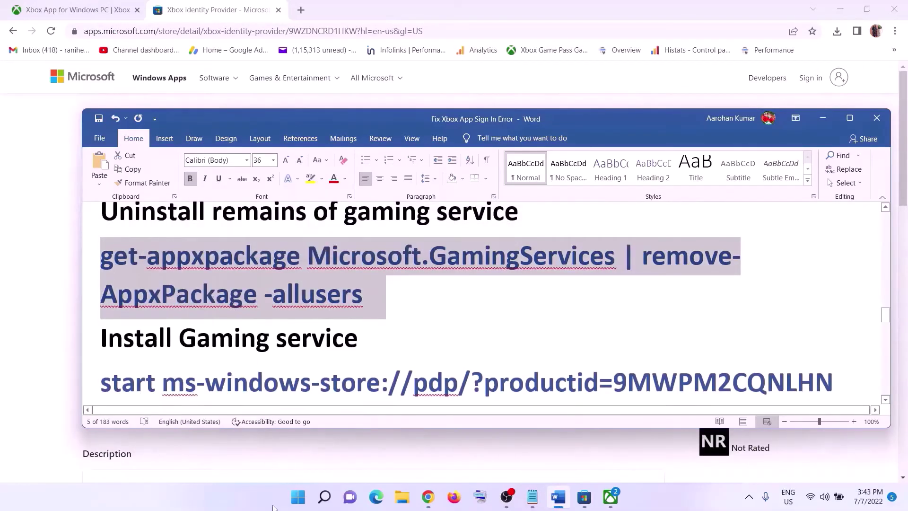
# Run Windows PowerShell as administrator and execute the Gaming Services removal command.
pyautogui.click(302, 504)
pyautogui.write('powe')
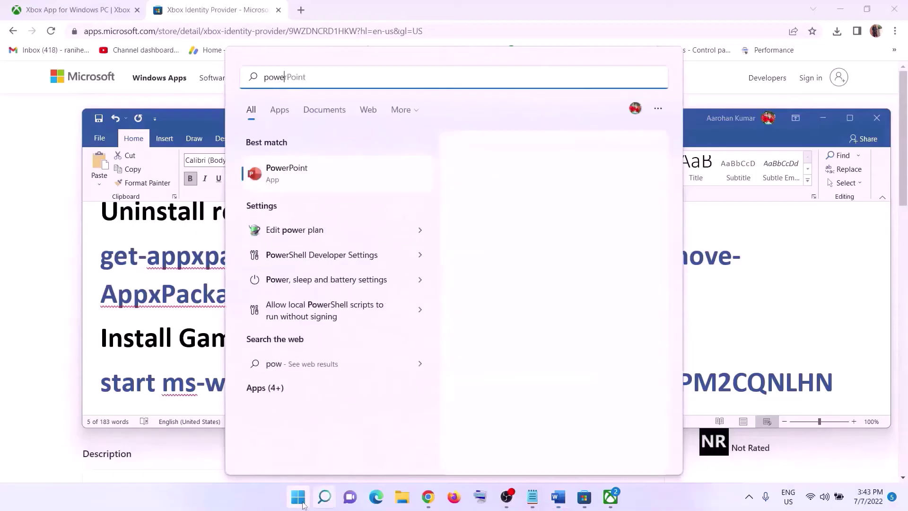
pyautogui.write('rshell')
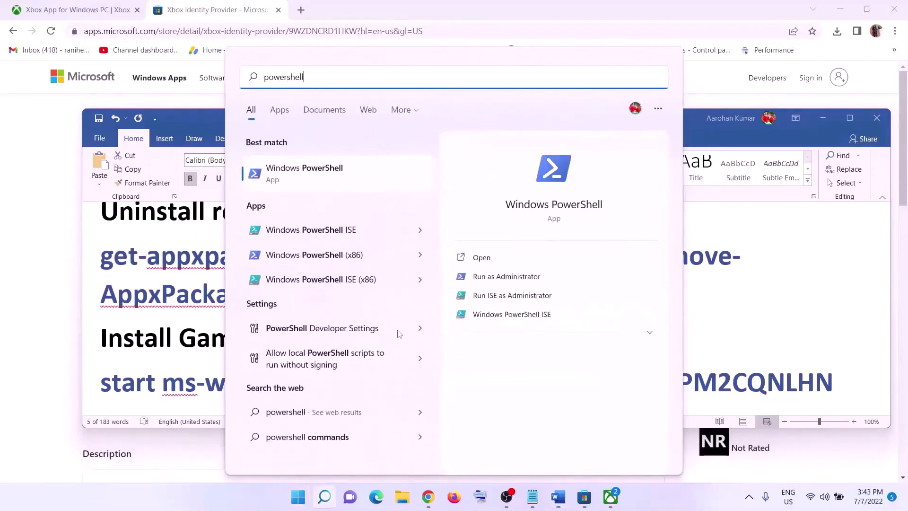
pyautogui.rightClick(298, 160)
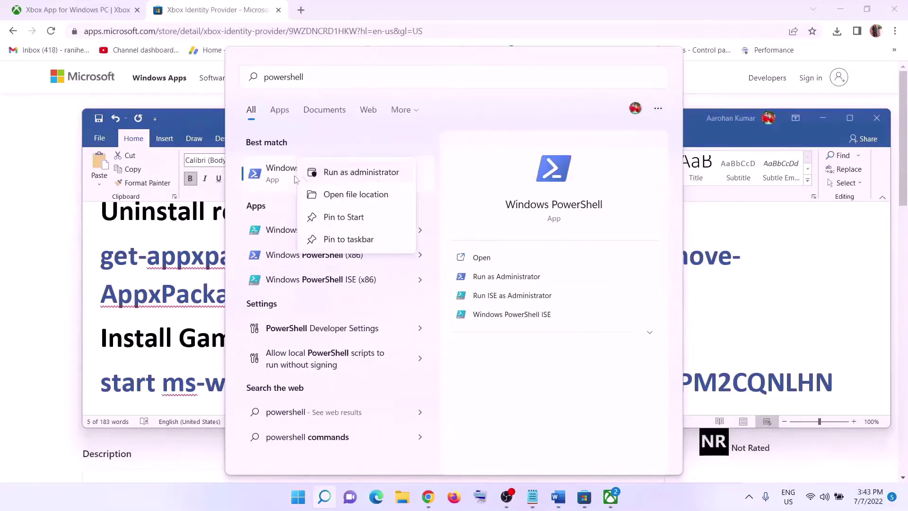
pyautogui.rightClick(280, 178)
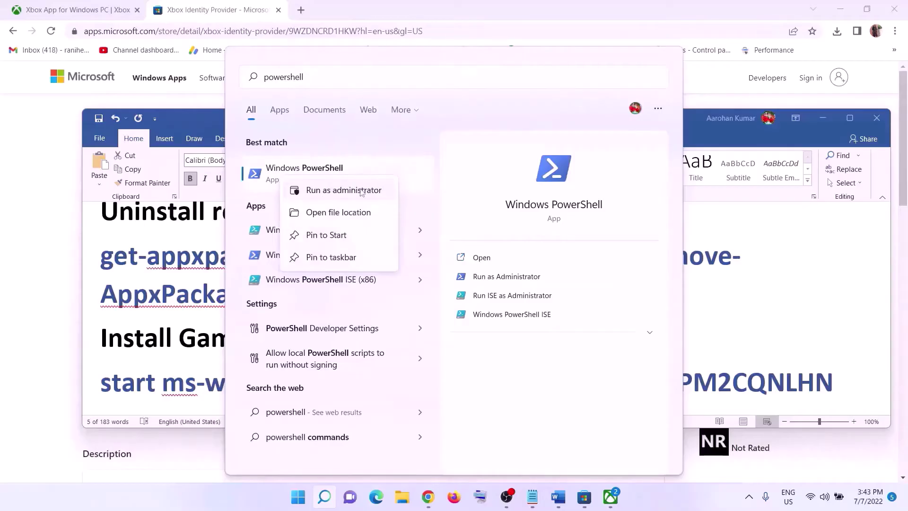
pyautogui.click(345, 189)
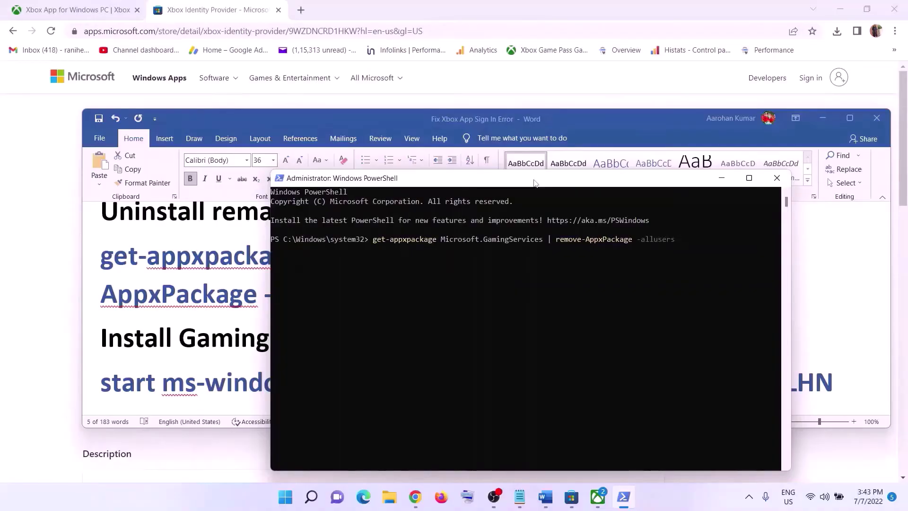
pyautogui.press('Return')
# Copy the start ms-windows-store command from the notes and run it in PowerShell.
pyautogui.hotkey('alt', 'Tab')
pyautogui.scroll(-3, 409, 284)
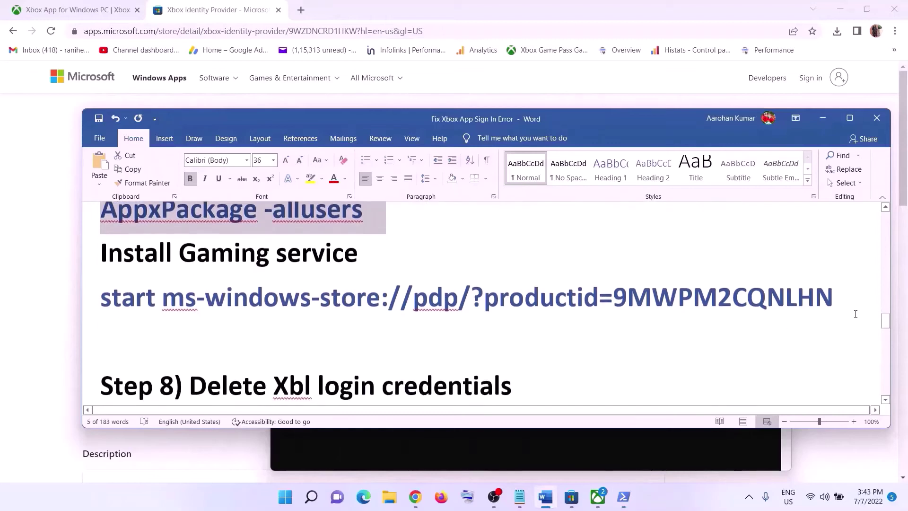
pyautogui.moveTo(833, 298); pyautogui.dragTo(101, 305)
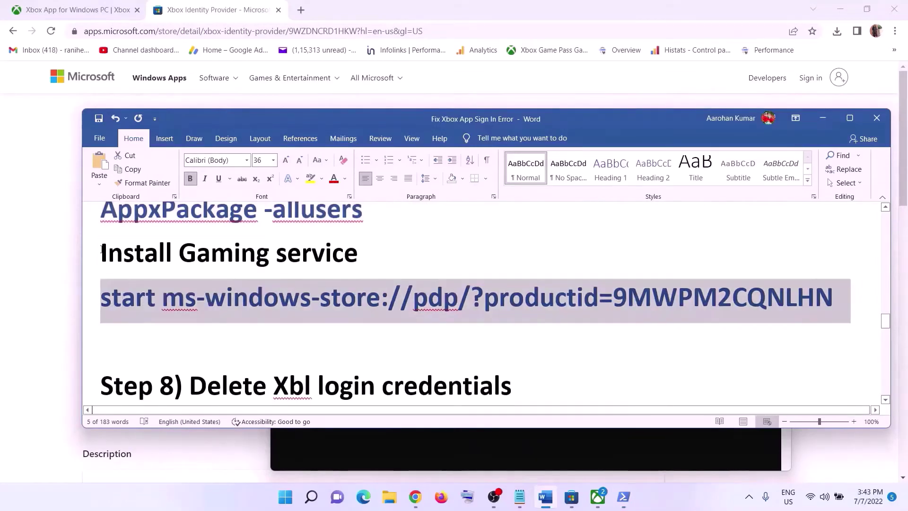
pyautogui.hotkey('ctrl', 'c')
pyautogui.hotkey('alt', 'Tab')
pyautogui.rightClick(437, 200)
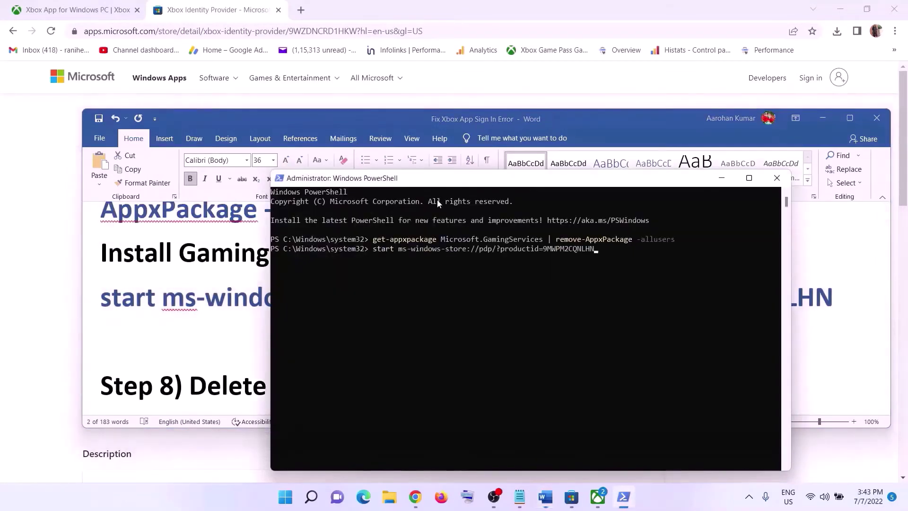
pyautogui.press('Return')
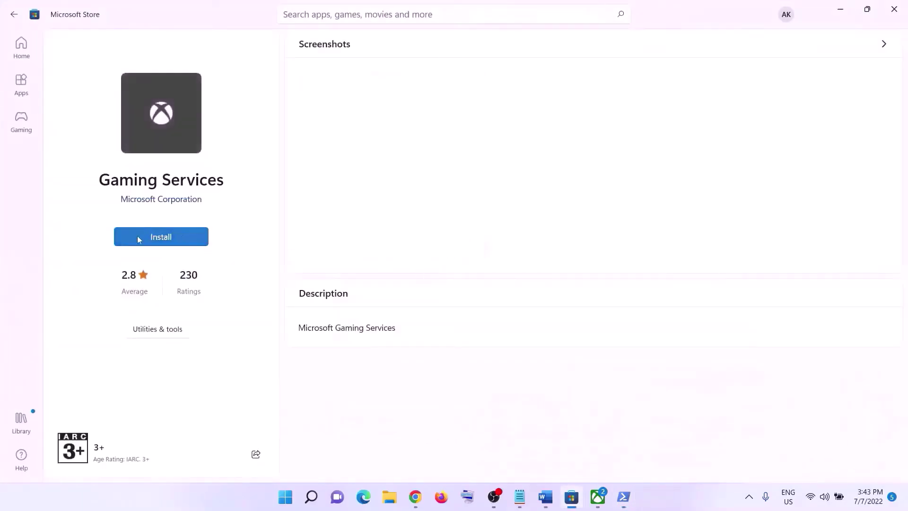
# Click Install on the Gaming Services page to begin the 47 MB download.
pyautogui.click(154, 240)
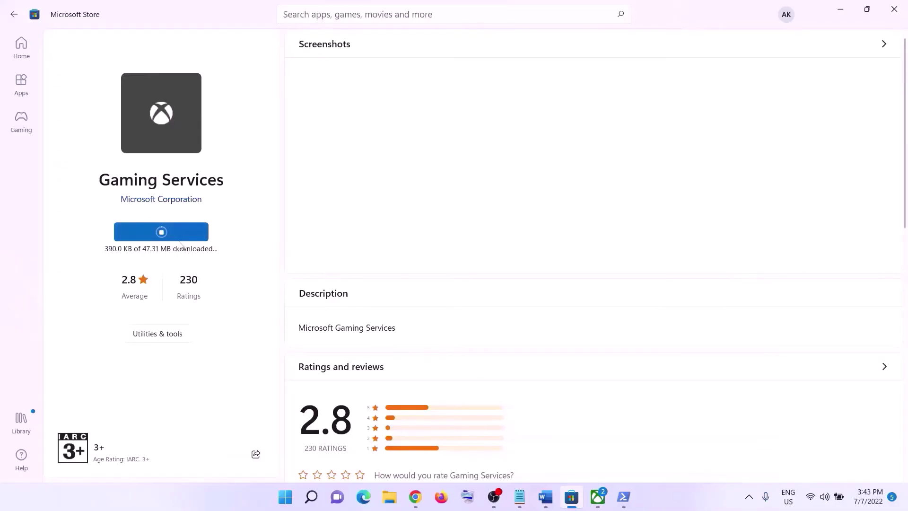
# Open Credential Manager via Start search for 'creden' and show the saved Windows Credentials.
pyautogui.click(545, 497)
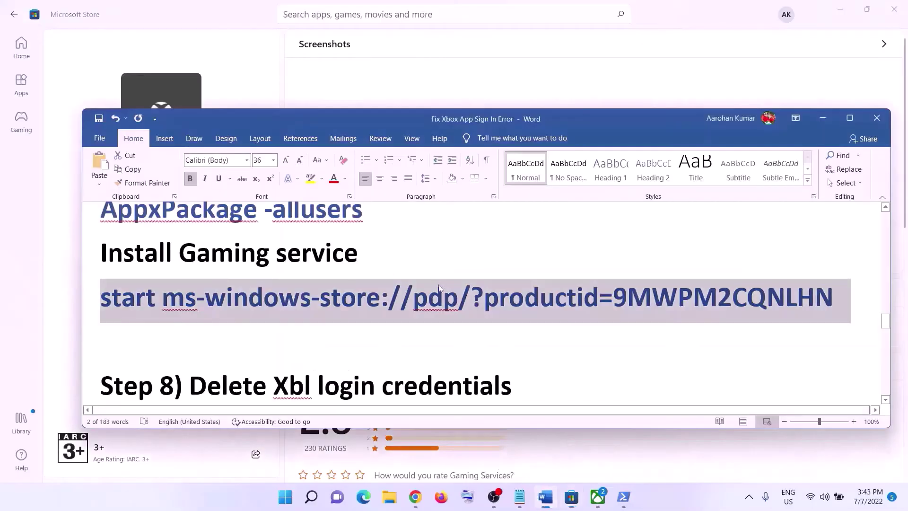
pyautogui.scroll(-3, 362, 326)
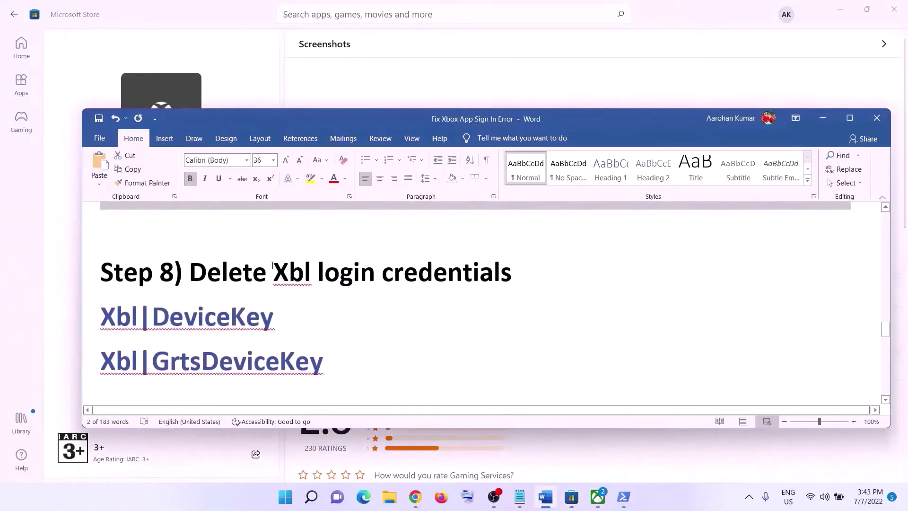
pyautogui.moveTo(274, 261); pyautogui.dragTo(498, 258)
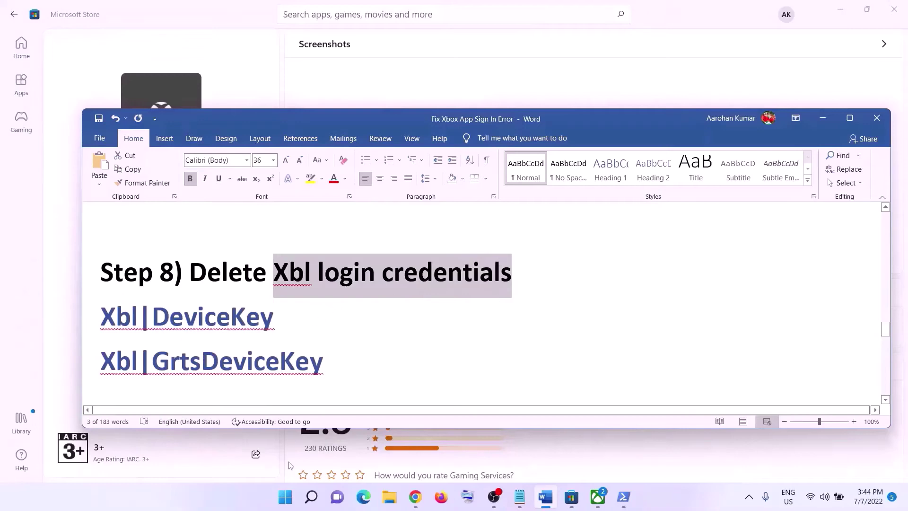
pyautogui.click(286, 500)
pyautogui.write('creden')
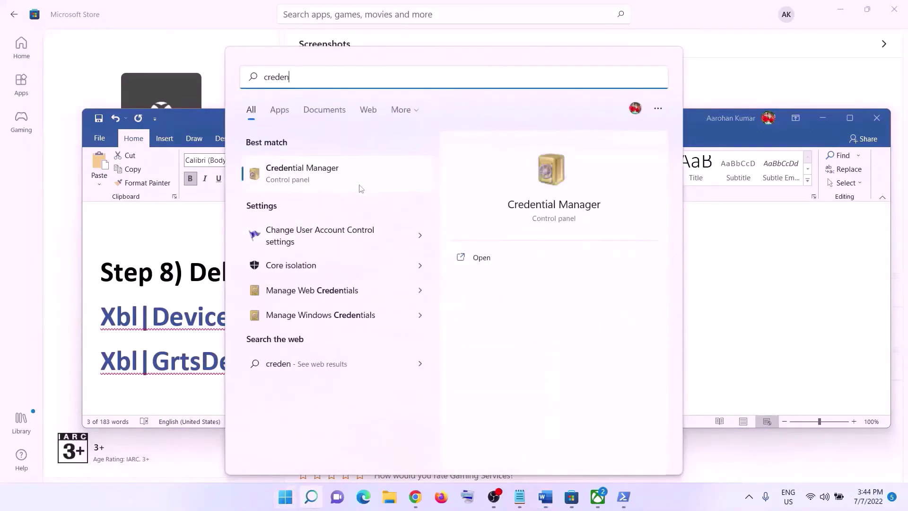
pyautogui.click(331, 188)
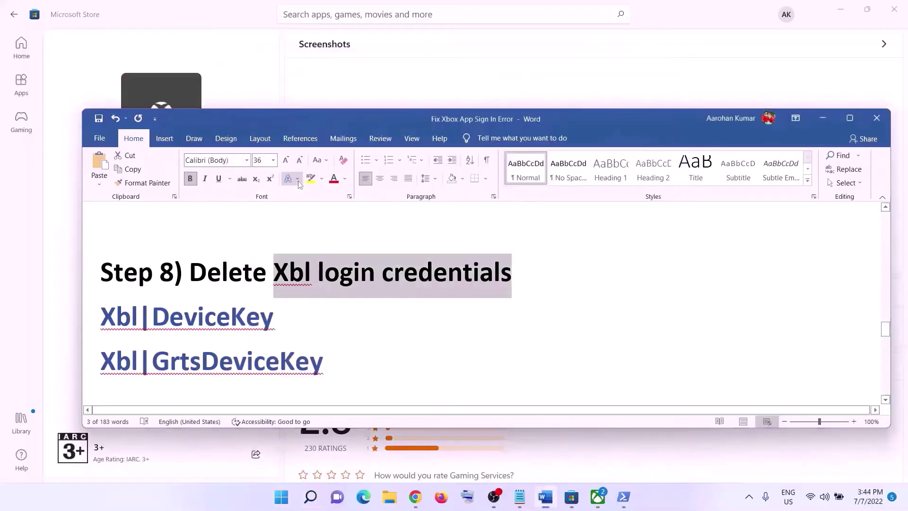
pyautogui.click(795, 123)
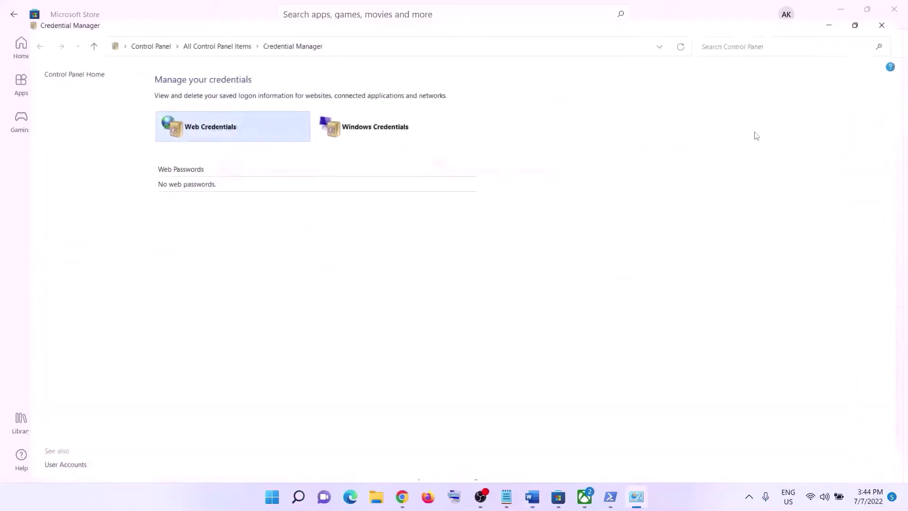
pyautogui.click(363, 115)
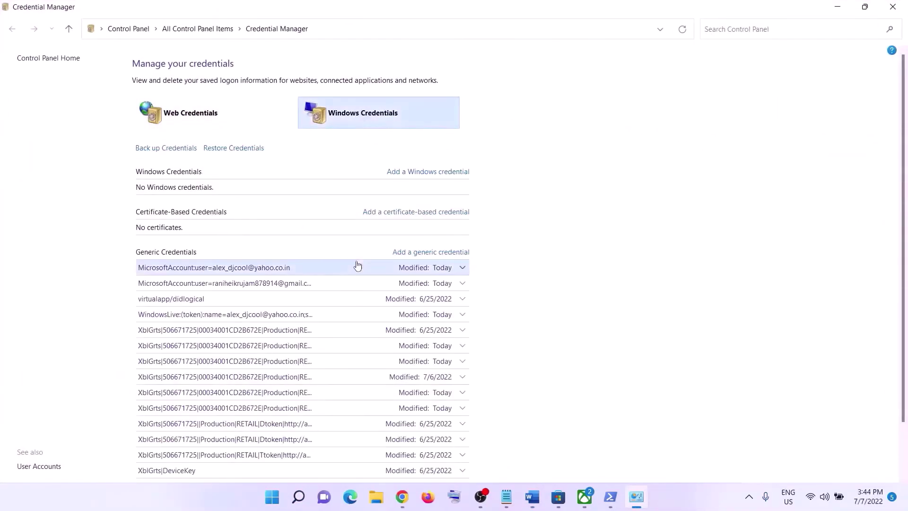
pyautogui.scroll(-3, 356, 265)
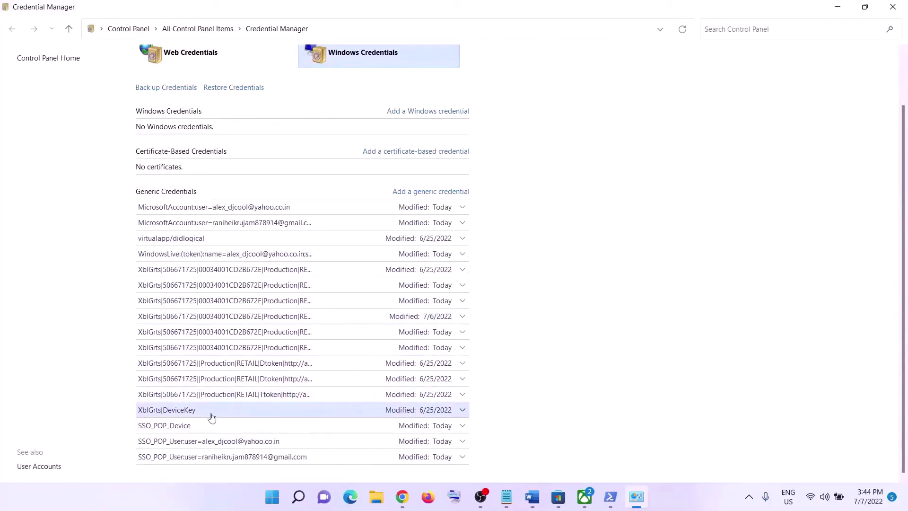
# Compare the Xbl|DeviceKey and Xbl|GrtsDeviceKey names in the guide against the saved credentials.
pyautogui.hotkey('alt', 'Tab')
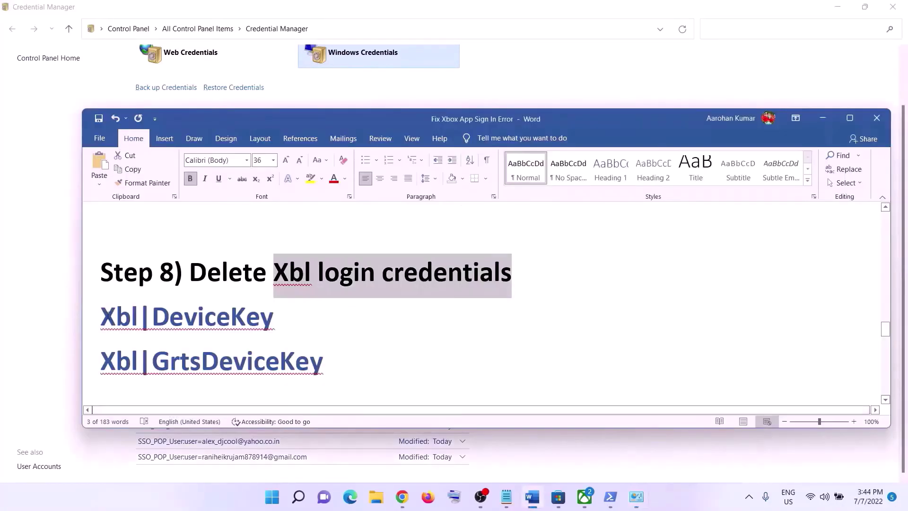
pyautogui.moveTo(103, 316); pyautogui.dragTo(250, 311)
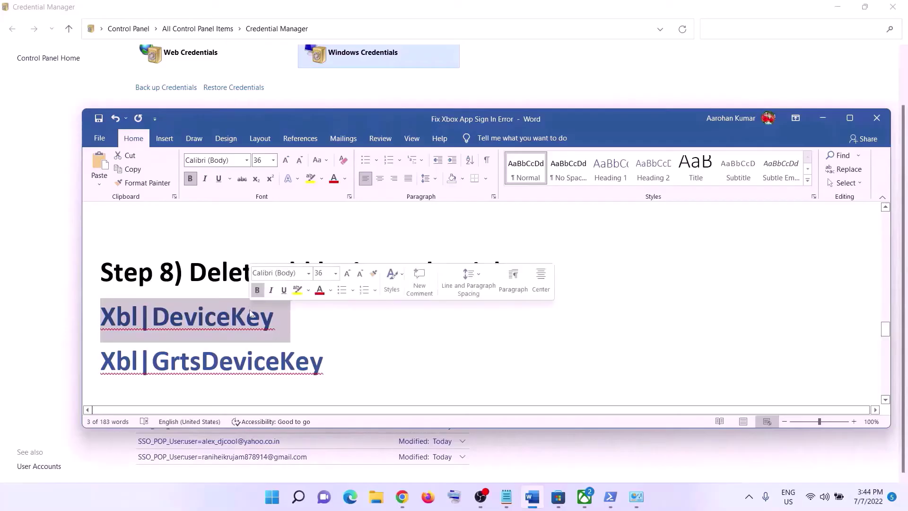
pyautogui.moveTo(100, 362); pyautogui.dragTo(331, 363)
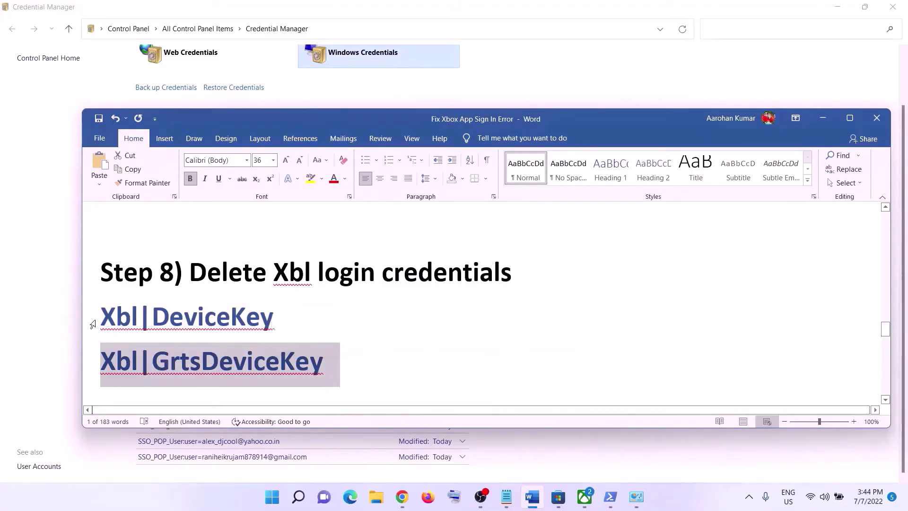
pyautogui.moveTo(100, 314); pyautogui.dragTo(331, 367)
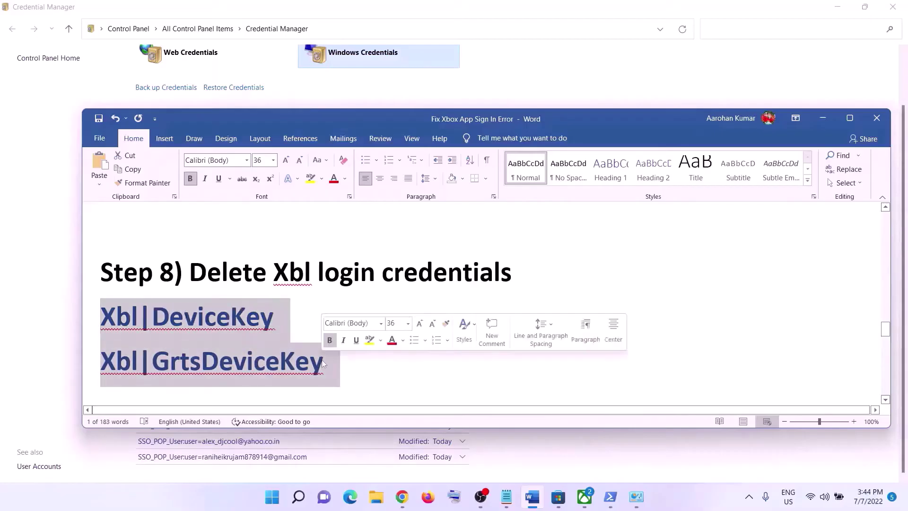
pyautogui.hotkey('alt', 'Tab')
pyautogui.hotkey('alt', 'Tab')
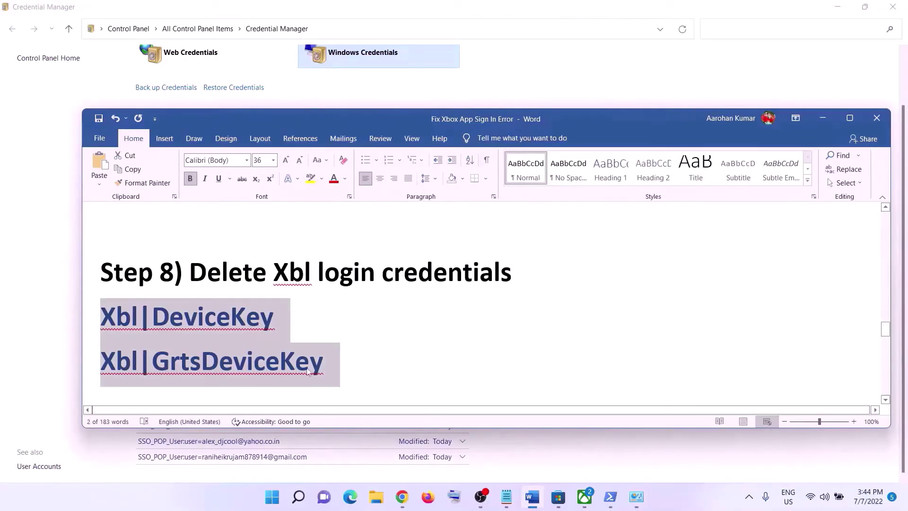
pyautogui.hotkey('alt', 'Tab')
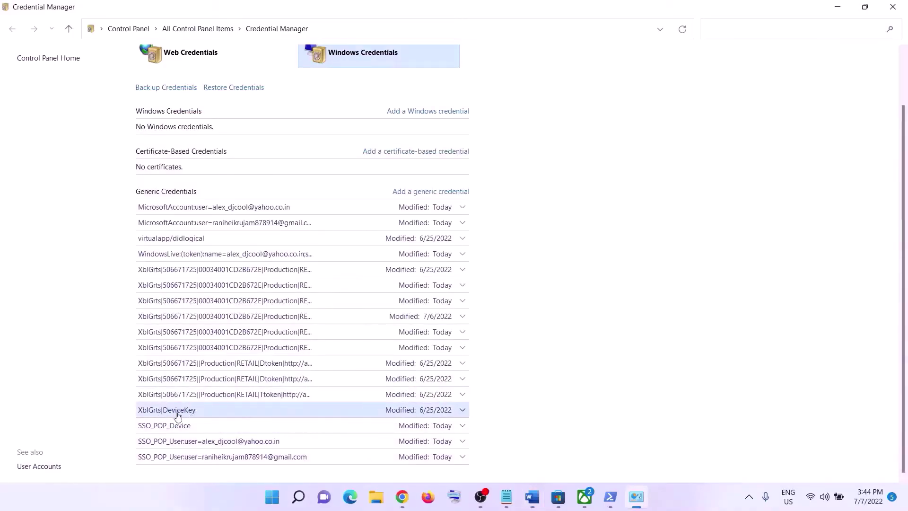
pyautogui.hotkey('alt', 'Tab')
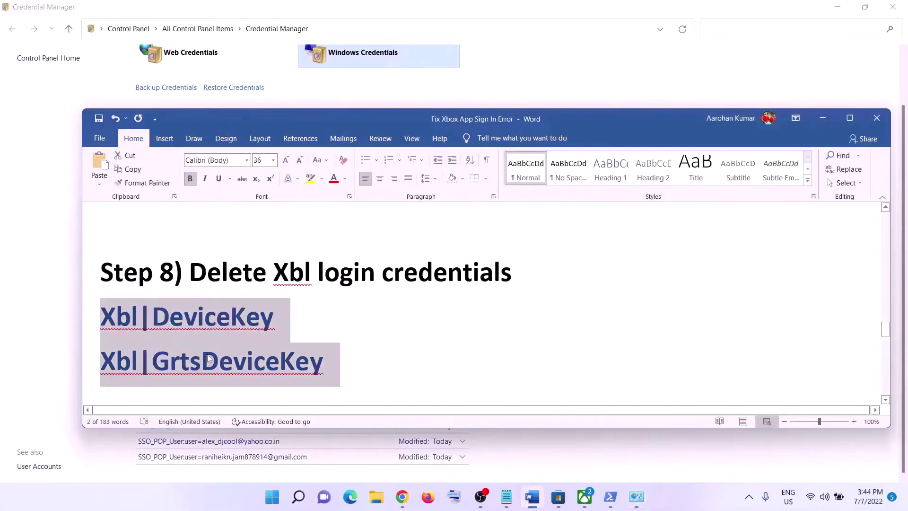
pyautogui.hotkey('alt', 'Tab')
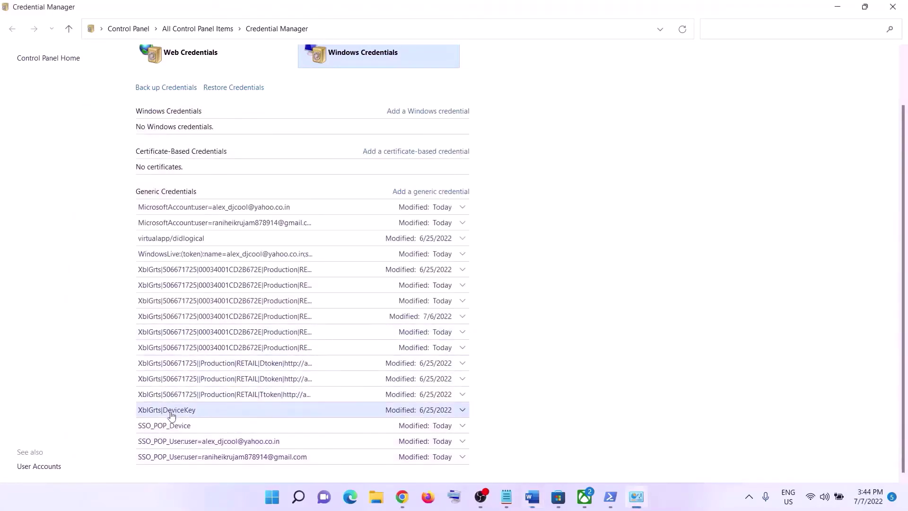
# Remove the XblGrts|DeviceKey generic credential and close Credential Manager.
pyautogui.click(223, 411)
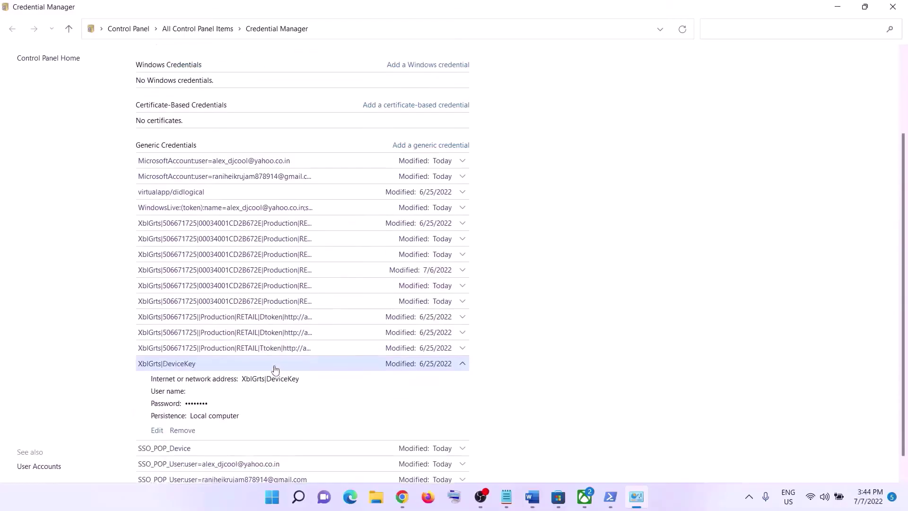
pyautogui.click(186, 433)
pyautogui.click(525, 264)
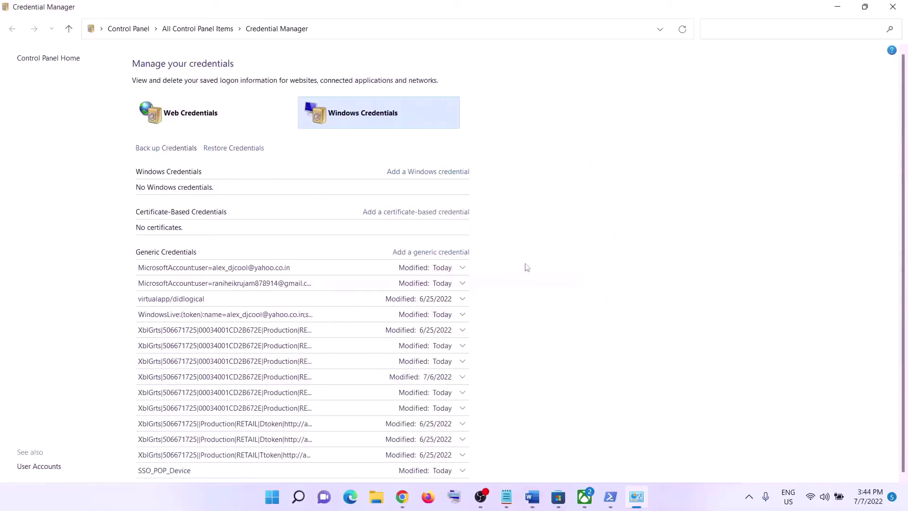
pyautogui.click(893, 8)
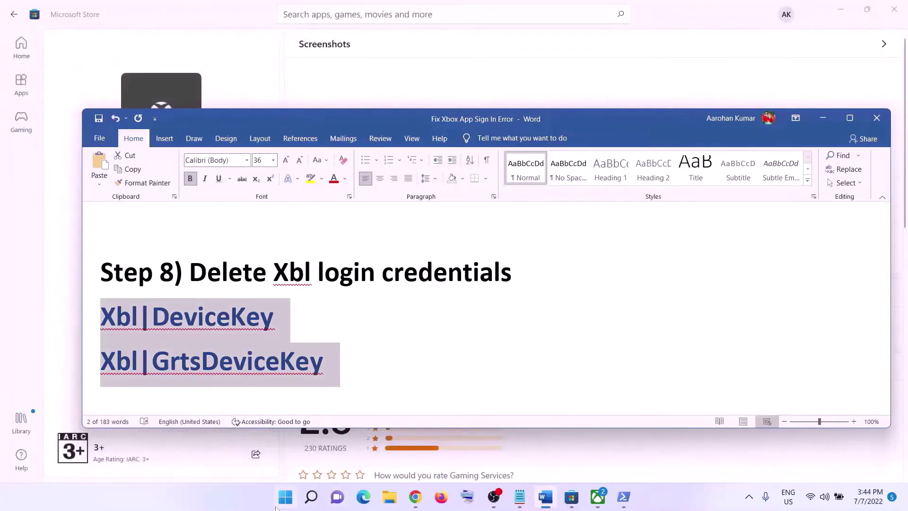
# Check the Start menu power options, then find the Uninstall Xbox App instruction in Step 9.
pyautogui.click(286, 500)
pyautogui.click(600, 456)
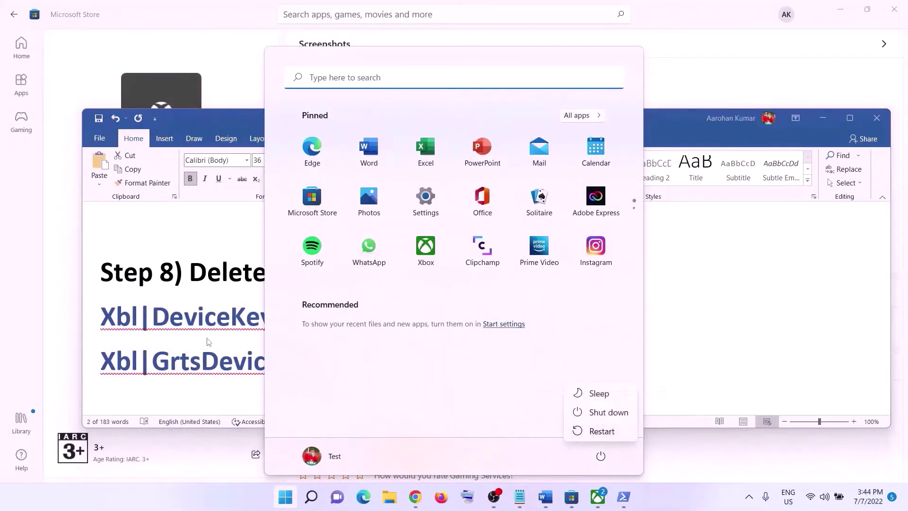
pyautogui.click(211, 321)
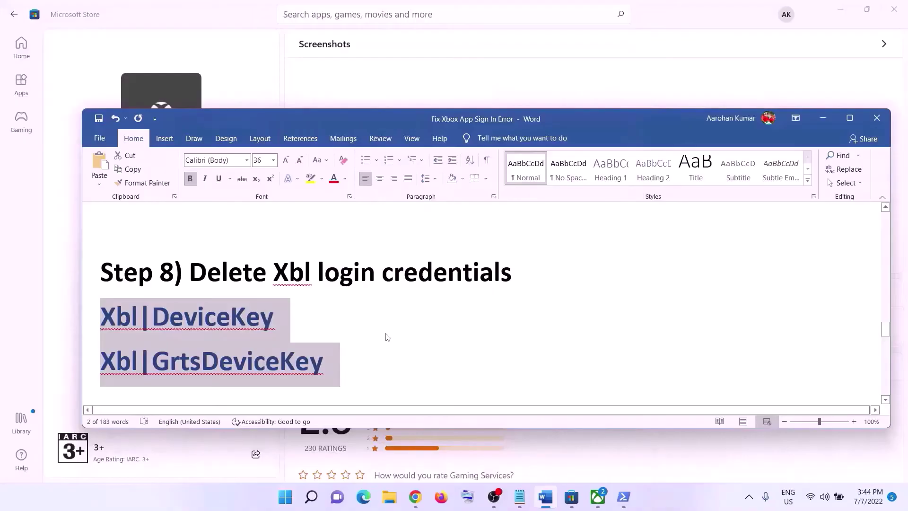
pyautogui.scroll(-5, 388, 336)
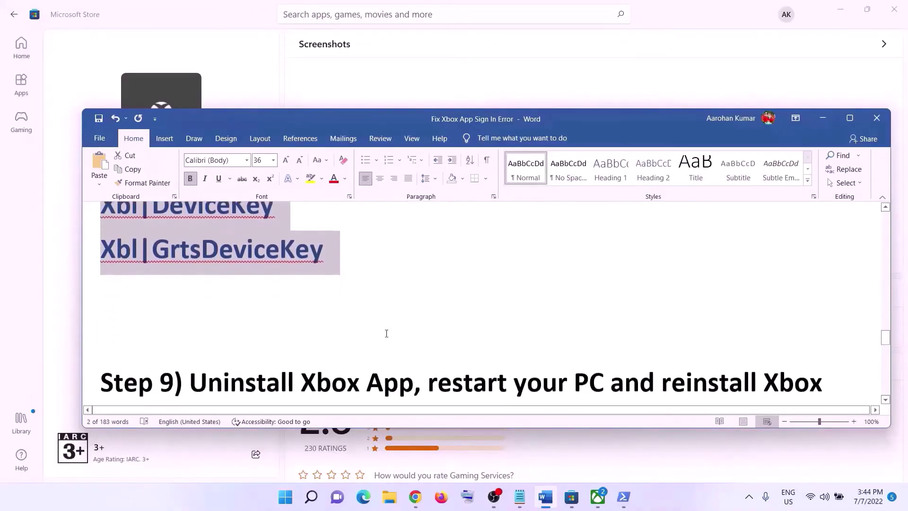
pyautogui.moveTo(390, 289); pyautogui.dragTo(190, 297)
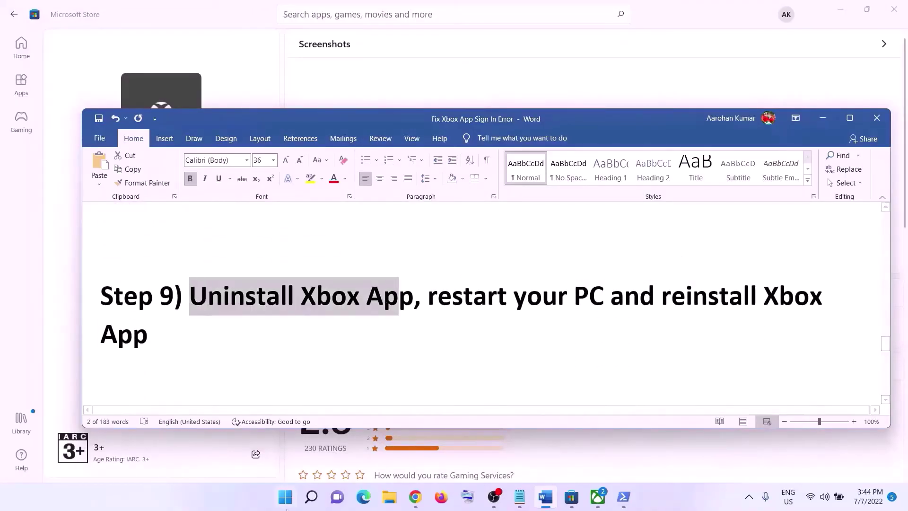
# Uninstall the Xbox app from the Start search results for 'xbox'.
pyautogui.click(285, 497)
pyautogui.write('xbox')
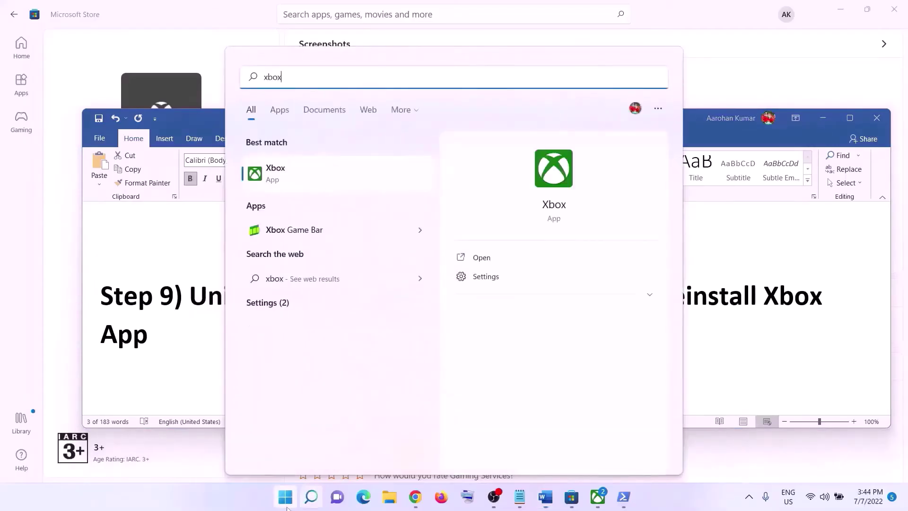
pyautogui.rightClick(300, 185)
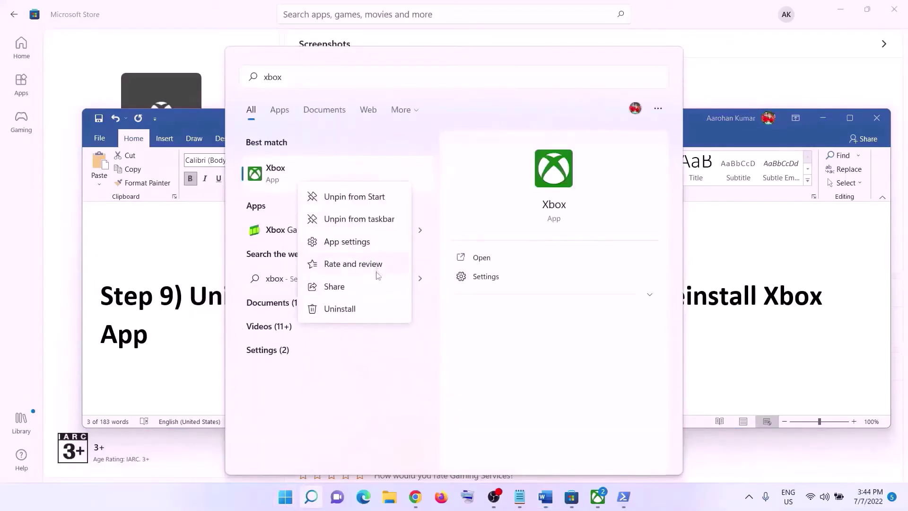
pyautogui.click(352, 309)
pyautogui.click(193, 298)
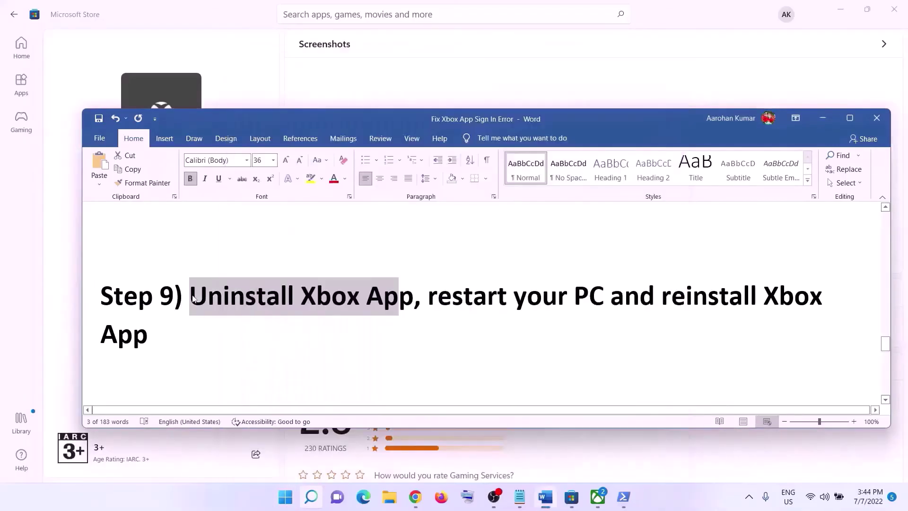
# Review the restart and reinstall Xbox App instruction, checking the power options without restarting.
pyautogui.click(193, 299)
pyautogui.moveTo(436, 298); pyautogui.dragTo(151, 336)
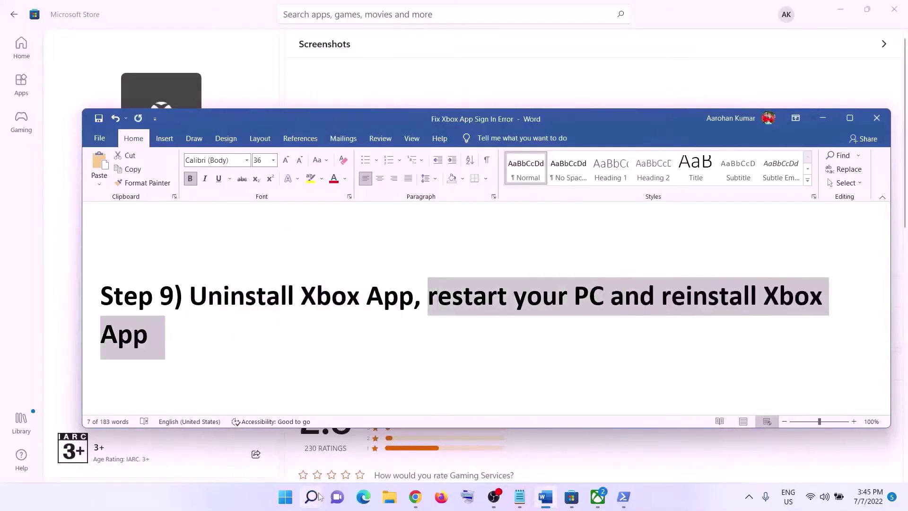
pyautogui.click(311, 496)
pyautogui.click(289, 503)
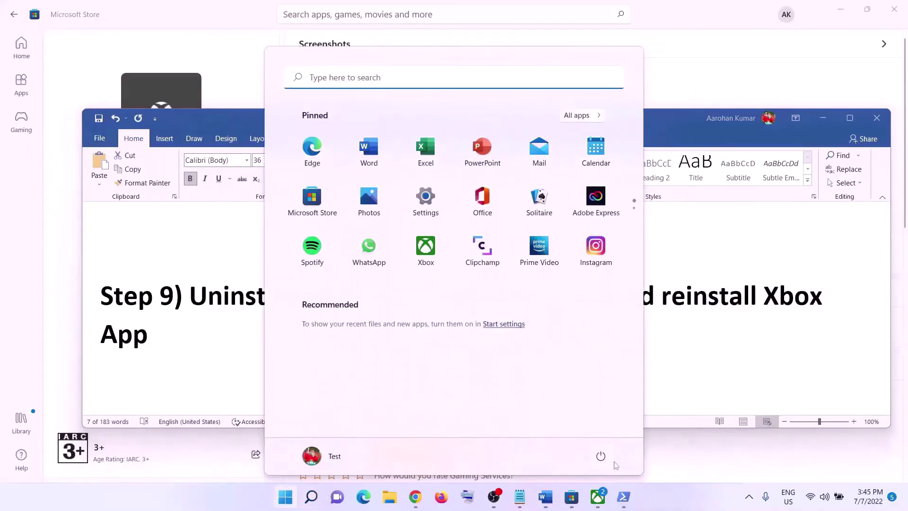
pyautogui.click(601, 455)
pyautogui.click(732, 345)
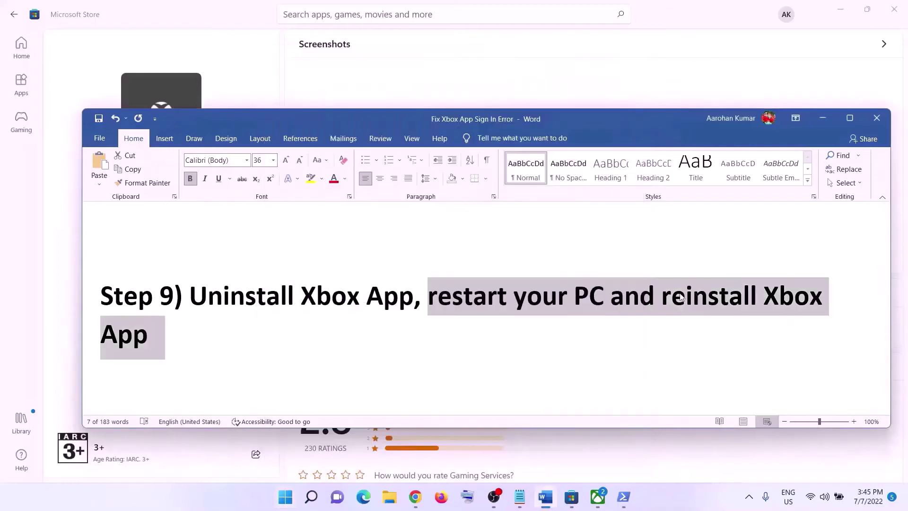
pyautogui.click(662, 297)
pyautogui.click(763, 297)
pyautogui.moveTo(793, 303); pyautogui.dragTo(151, 336)
# Search Microsoft Store for 'xbox' and open the Xbox app's product page, rated 4.6.
pyautogui.click(331, 8)
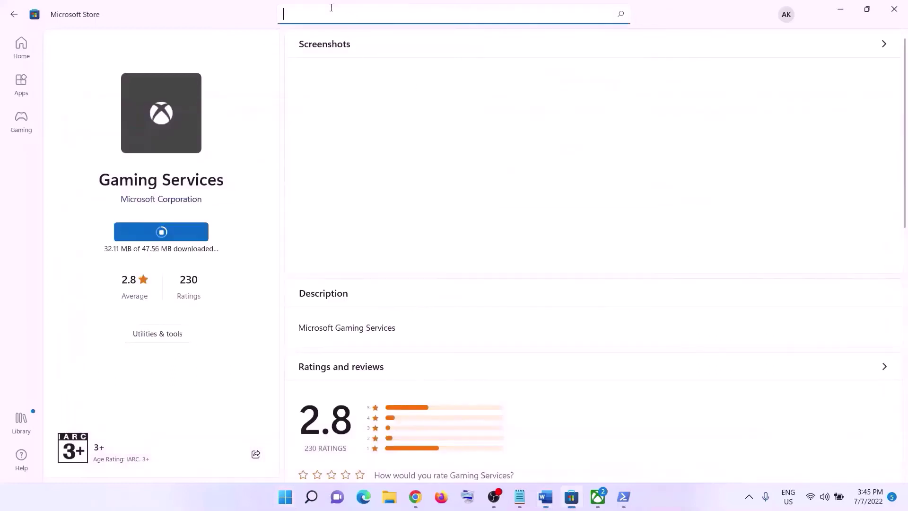
pyautogui.write('xbox app')
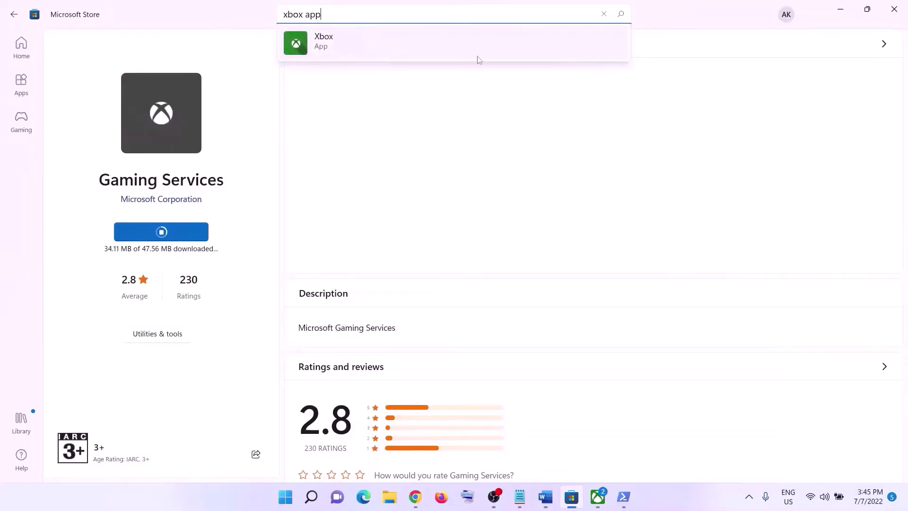
pyautogui.click(414, 47)
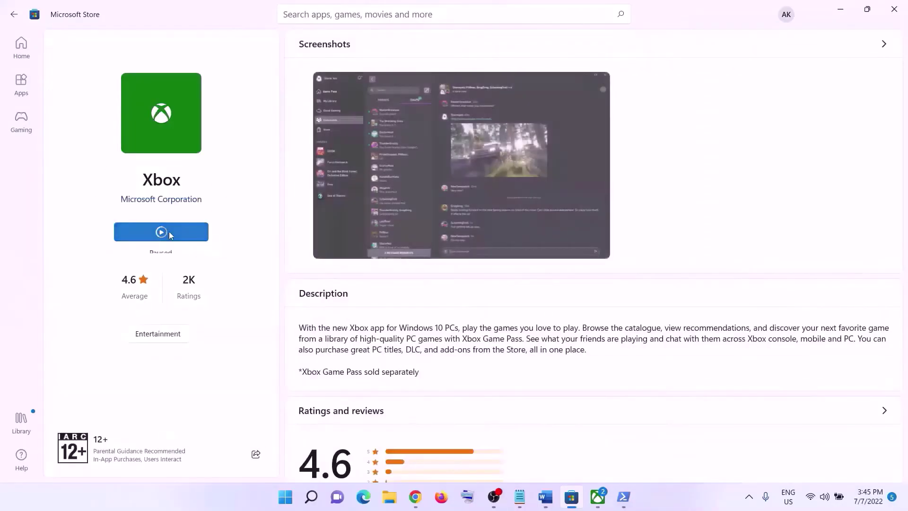
pyautogui.hotkey('alt', 'Tab')
# Uninstall the Xbox app again via Start search, then select the xbox.com download URL in Step 10.
pyautogui.scroll(-3, 349, 301)
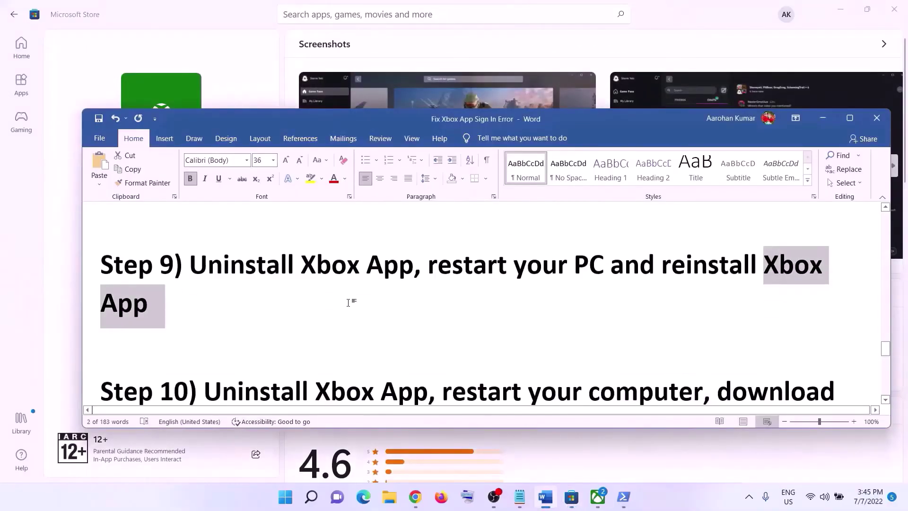
pyautogui.scroll(1, 229, 288)
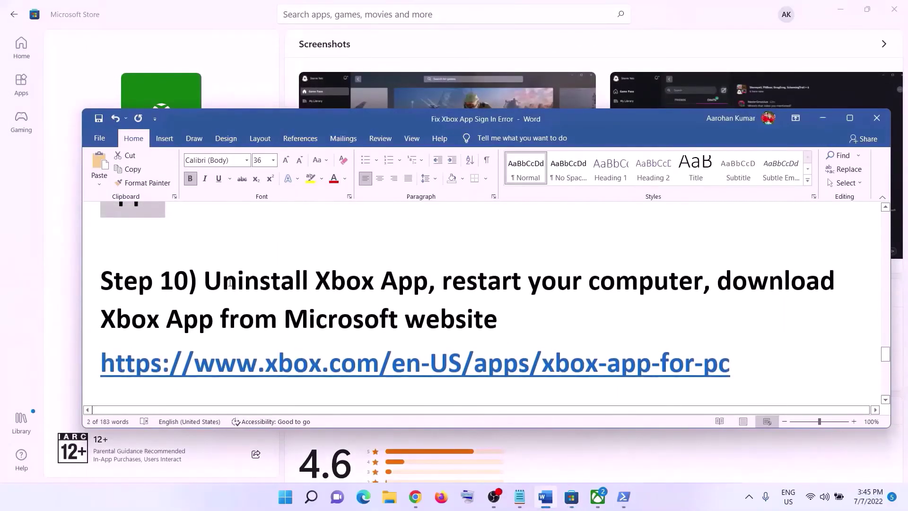
pyautogui.moveTo(230, 282); pyautogui.dragTo(437, 284)
pyautogui.click(272, 504)
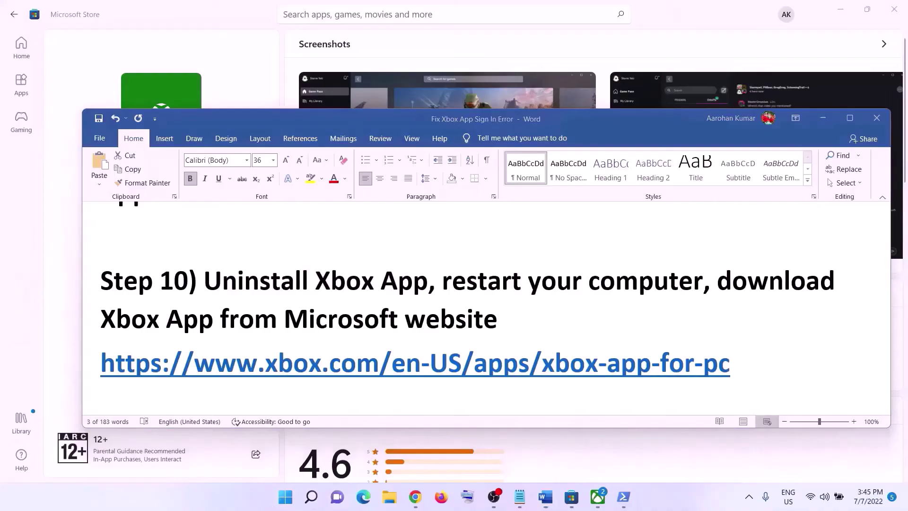
pyautogui.click(290, 504)
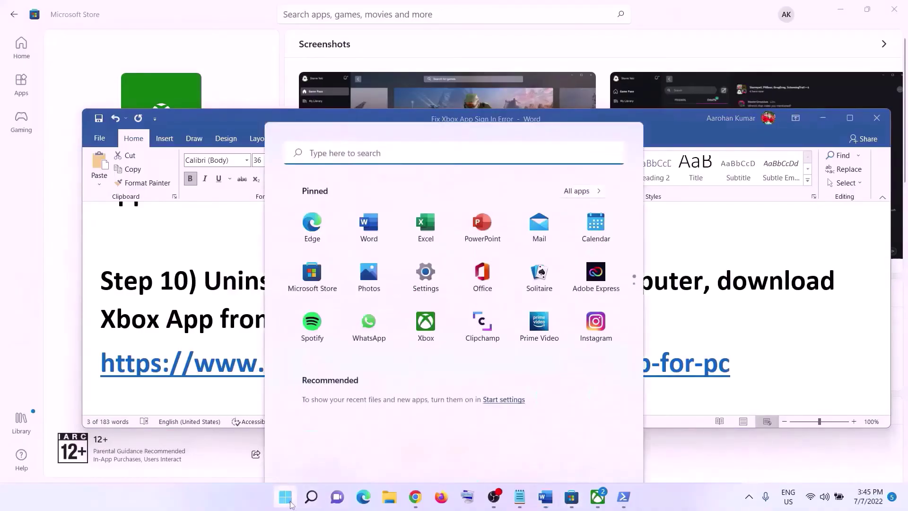
pyautogui.write('xbox')
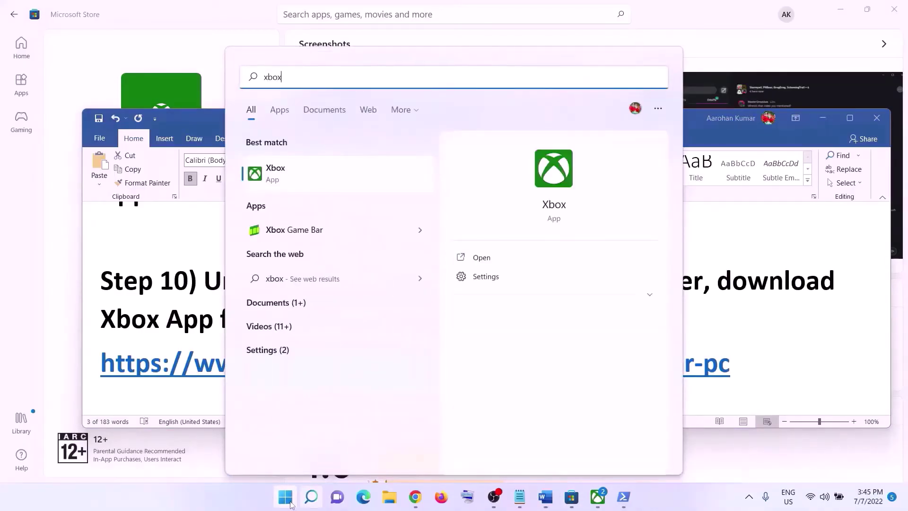
pyautogui.rightClick(310, 166)
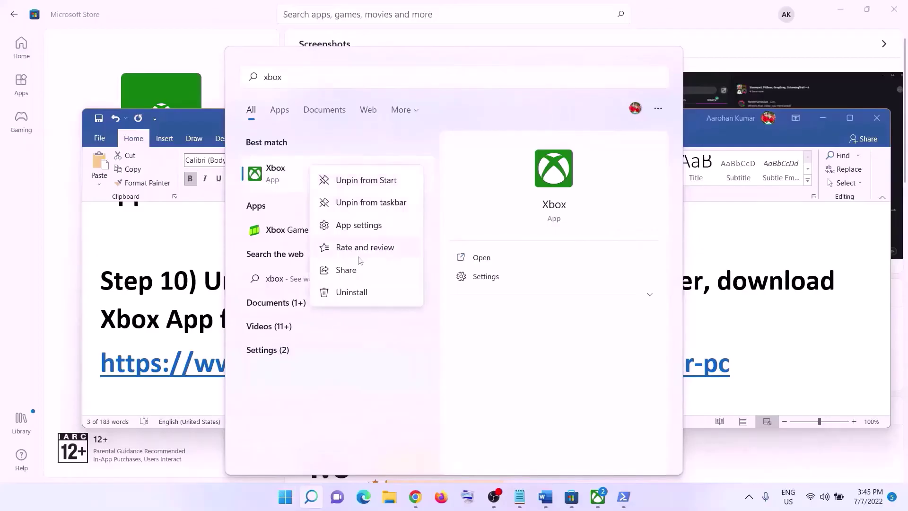
pyautogui.click(351, 292)
pyautogui.click(421, 294)
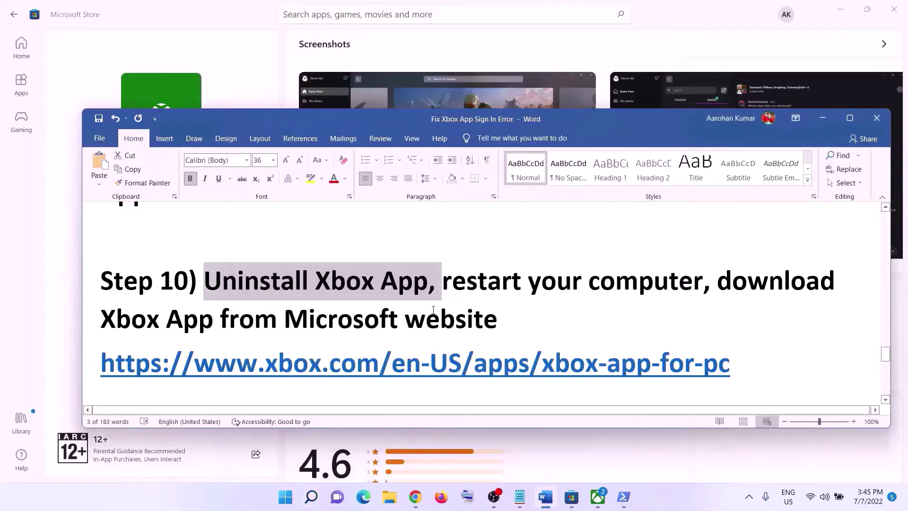
pyautogui.moveTo(443, 281); pyautogui.dragTo(474, 317)
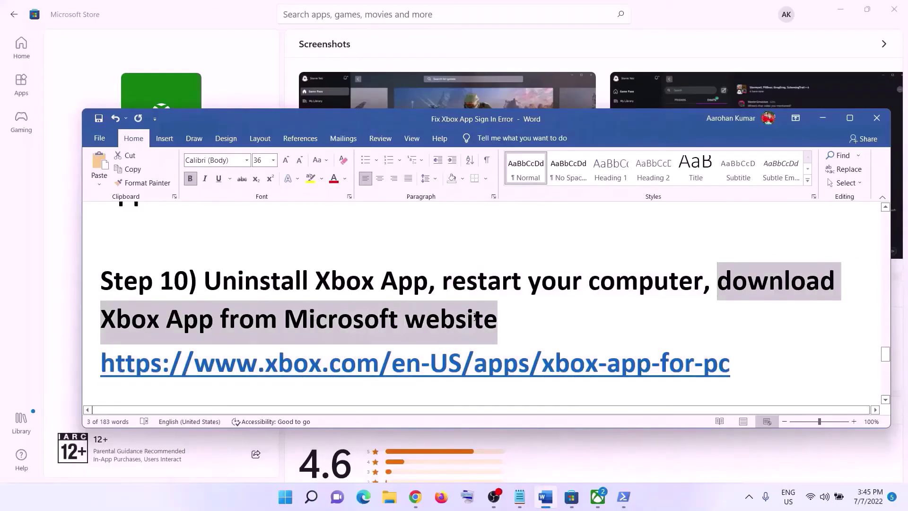
pyautogui.moveTo(756, 376); pyautogui.dragTo(162, 374)
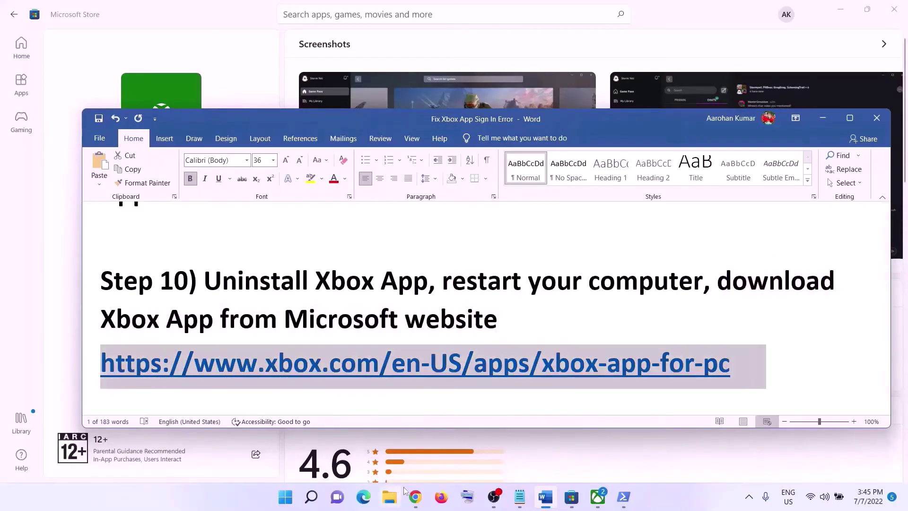
# Download XboxInstaller.exe from the Xbox App for Windows PC page in Chrome.
pyautogui.click(415, 496)
pyautogui.click(62, 14)
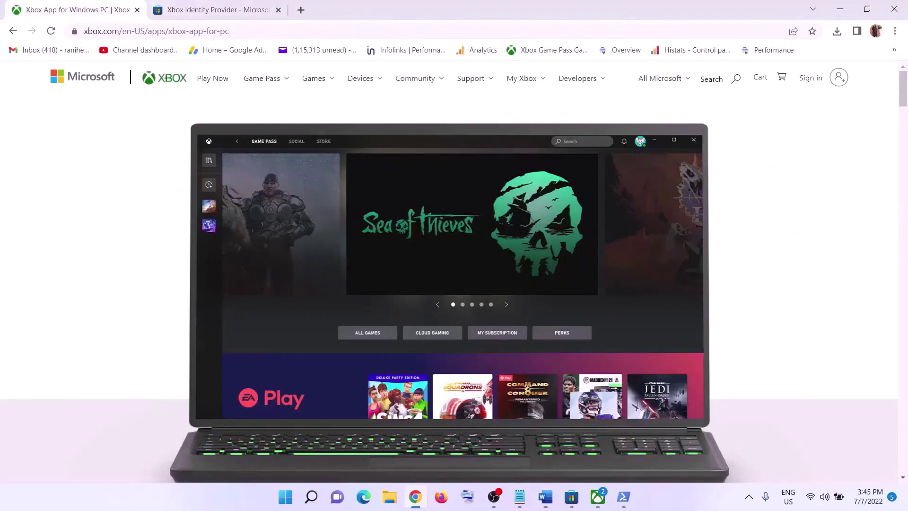
pyautogui.scroll(-10, 499, 264)
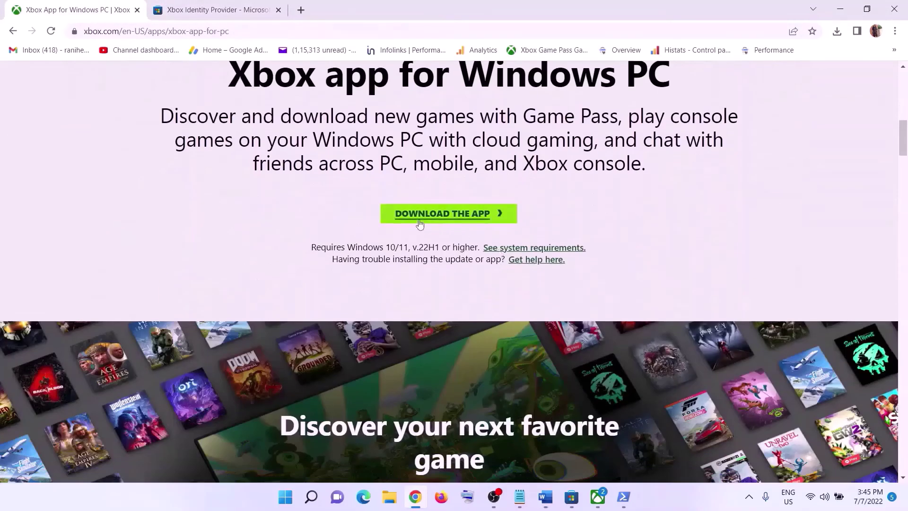
pyautogui.click(433, 217)
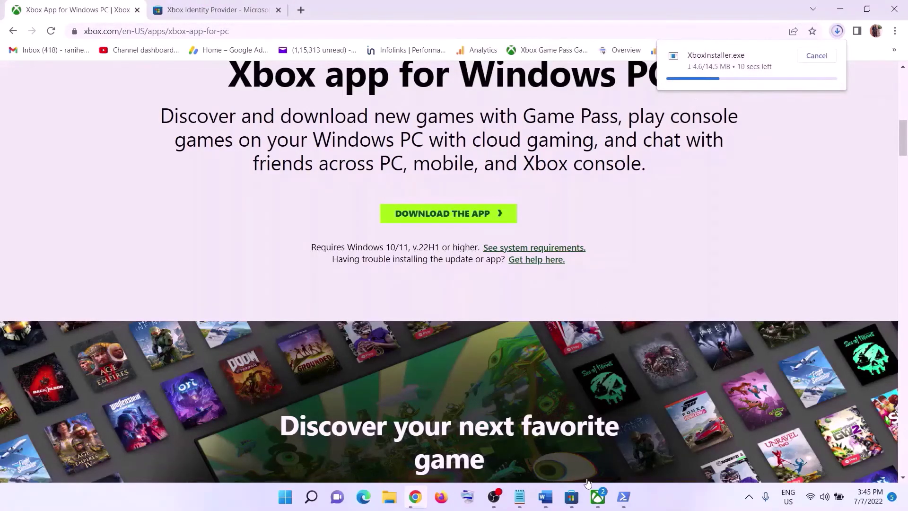
pyautogui.click(545, 497)
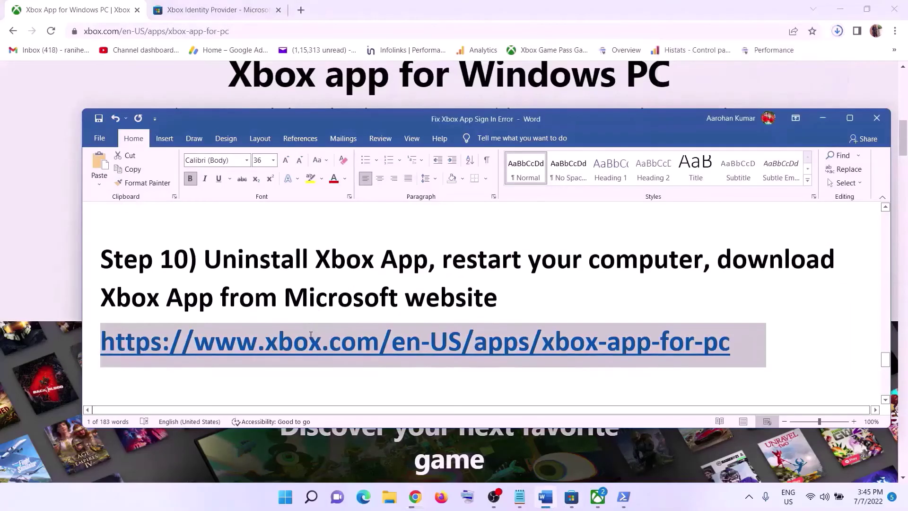
# Copy the Step 11 Get-AppxPackage re-register command from the Word notes.
pyautogui.scroll(-5, 311, 335)
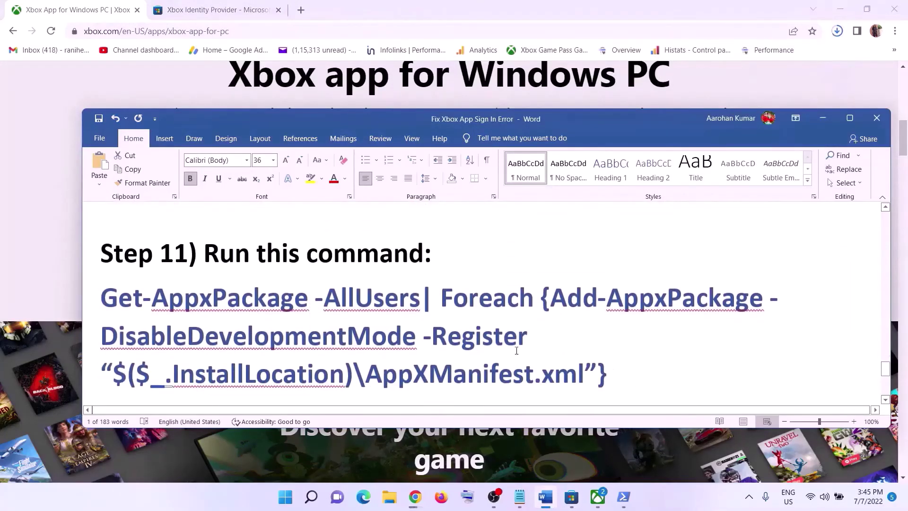
pyautogui.moveTo(614, 374); pyautogui.dragTo(101, 298)
pyautogui.rightClick(235, 333)
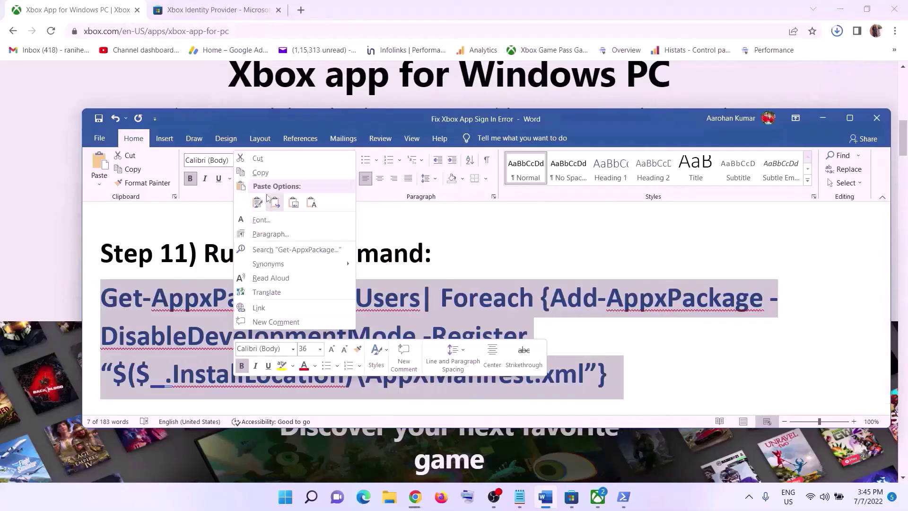
pyautogui.click(260, 172)
# Launch Windows PowerShell as administrator from a Start search for powershell.
pyautogui.click(287, 484)
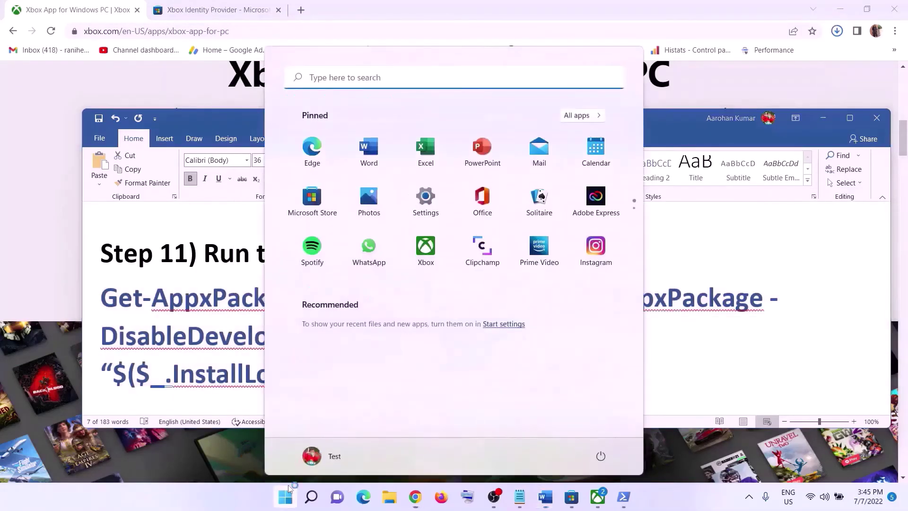
pyautogui.write('powershel')
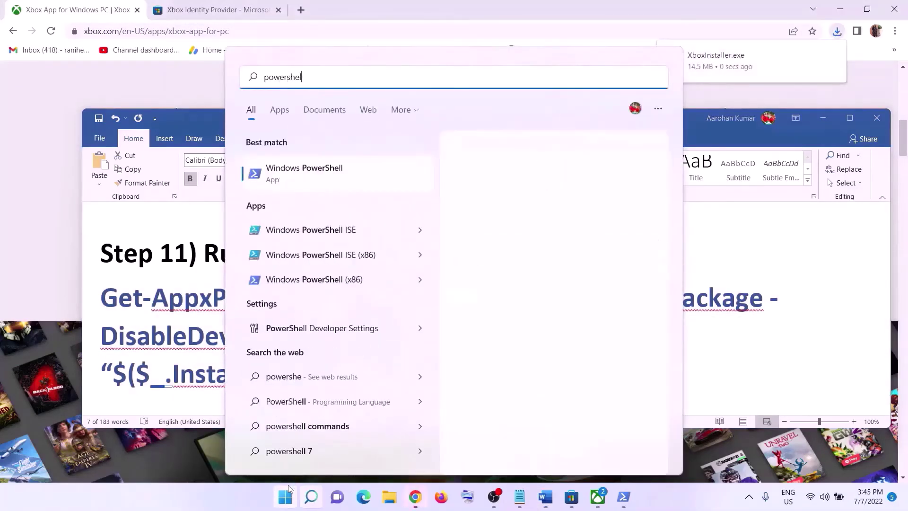
pyautogui.write('l')
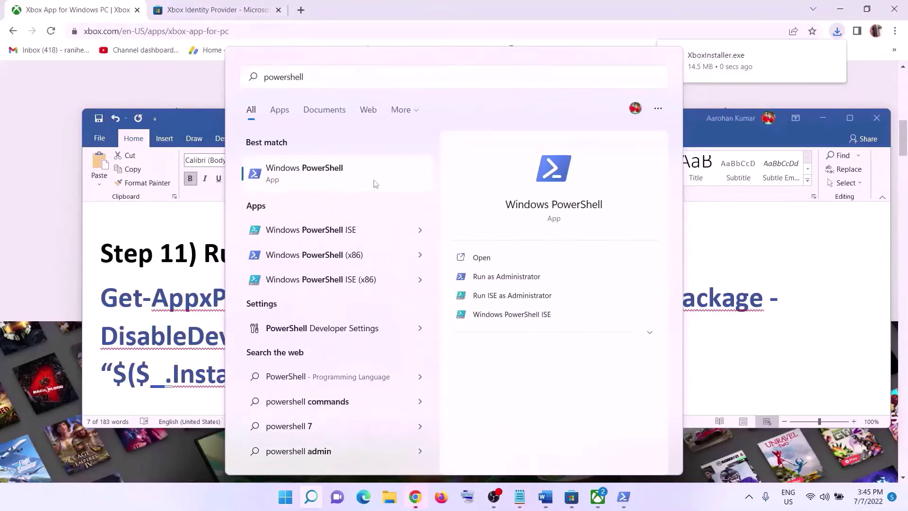
pyautogui.rightClick(376, 184)
pyautogui.click(397, 189)
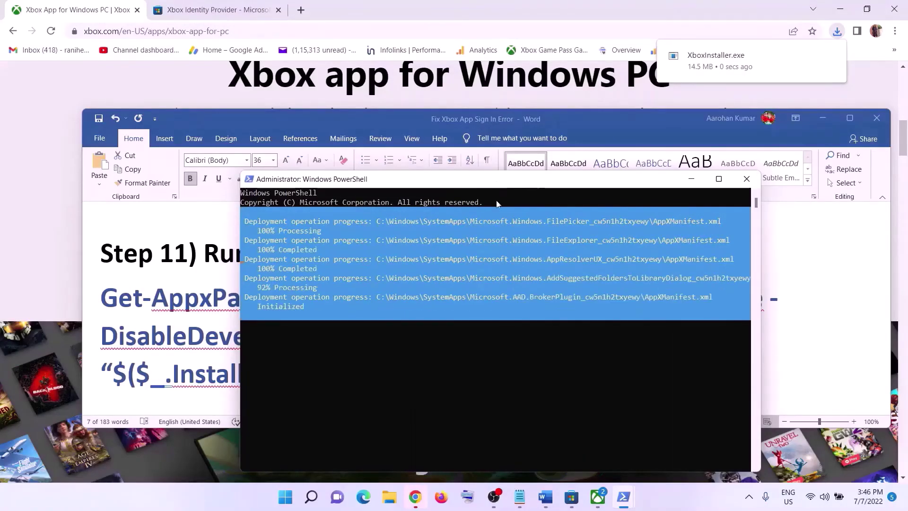
# Run the AppX re-registration in PowerShell, then close the PowerShell window.
pyautogui.moveTo(494, 181); pyautogui.dragTo(486, 123)
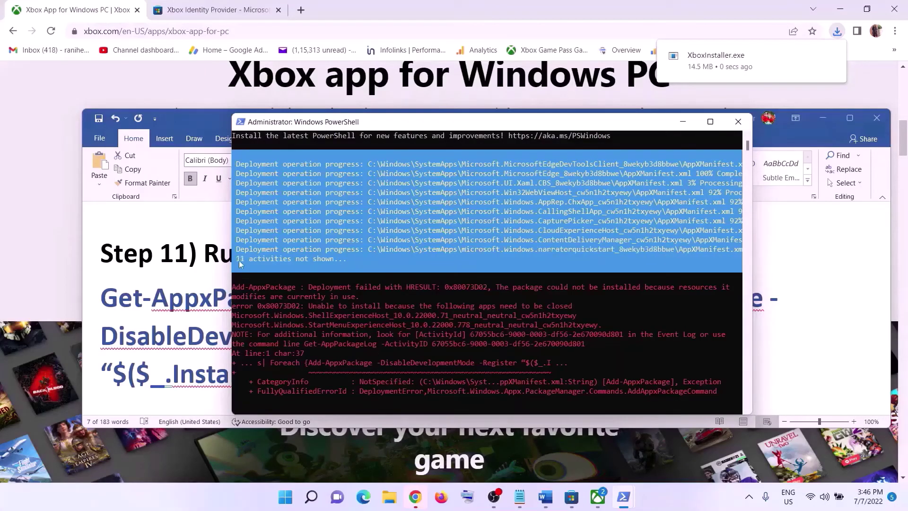
pyautogui.click(665, 494)
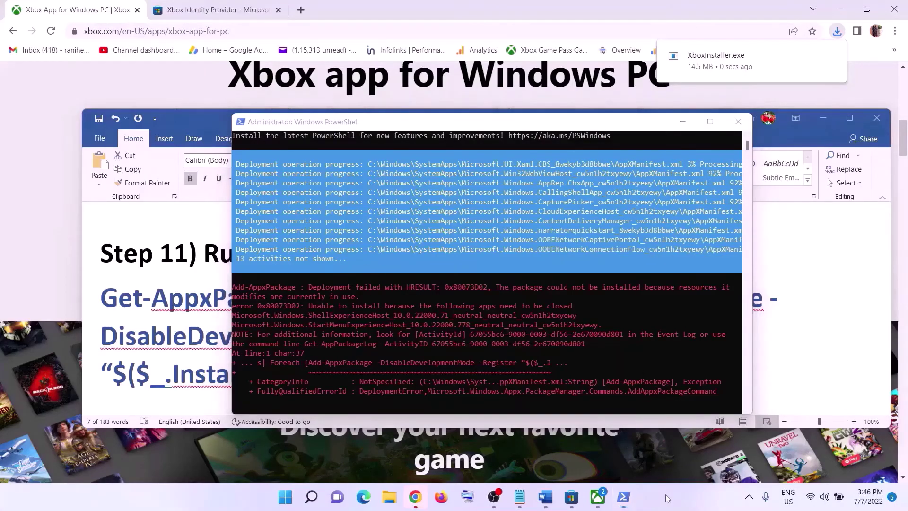
pyautogui.click(631, 370)
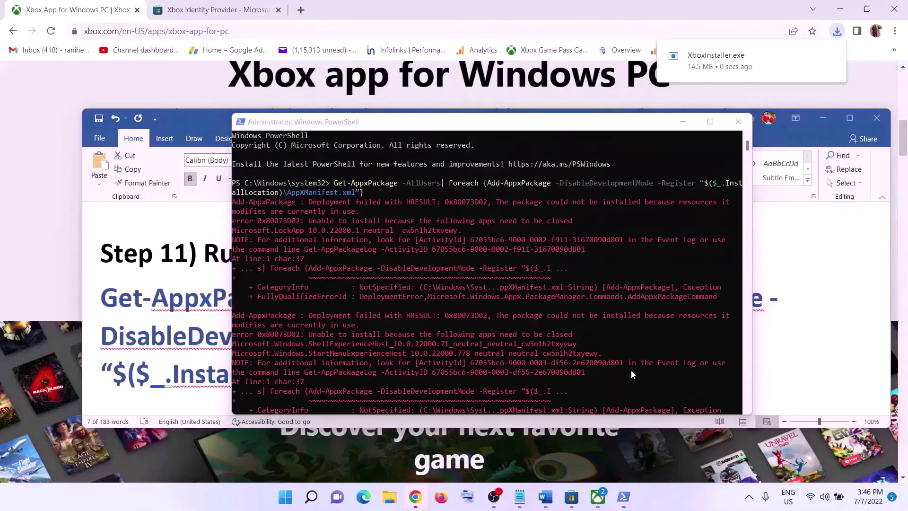
pyautogui.click(745, 127)
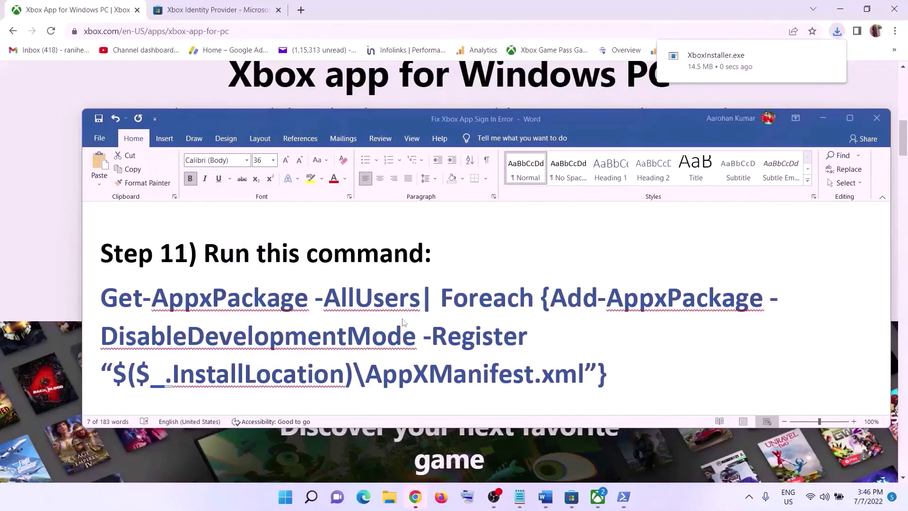
# Scroll the Word notes to Step 12 and select its Media Creation Tool heading.
pyautogui.scroll(-3, 403, 322)
pyautogui.scroll(-2, 403, 322)
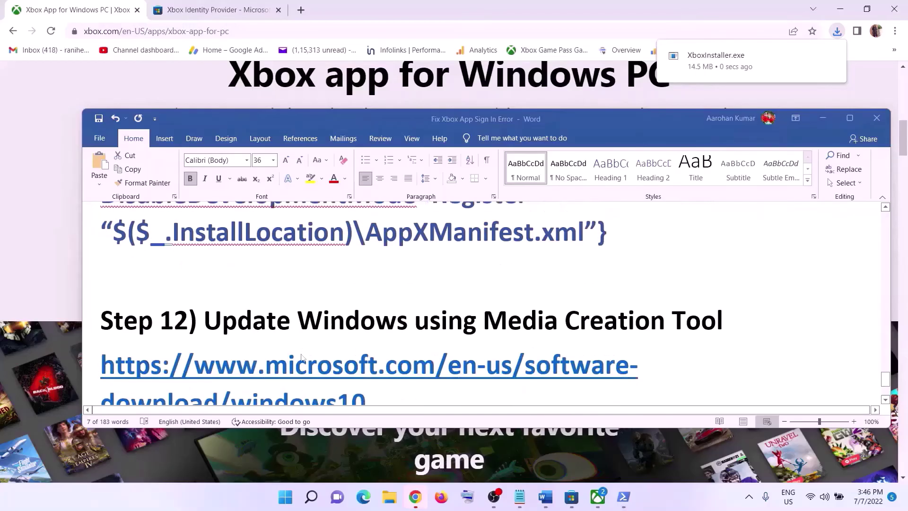
pyautogui.scroll(-2, 212, 332)
pyautogui.click(206, 284)
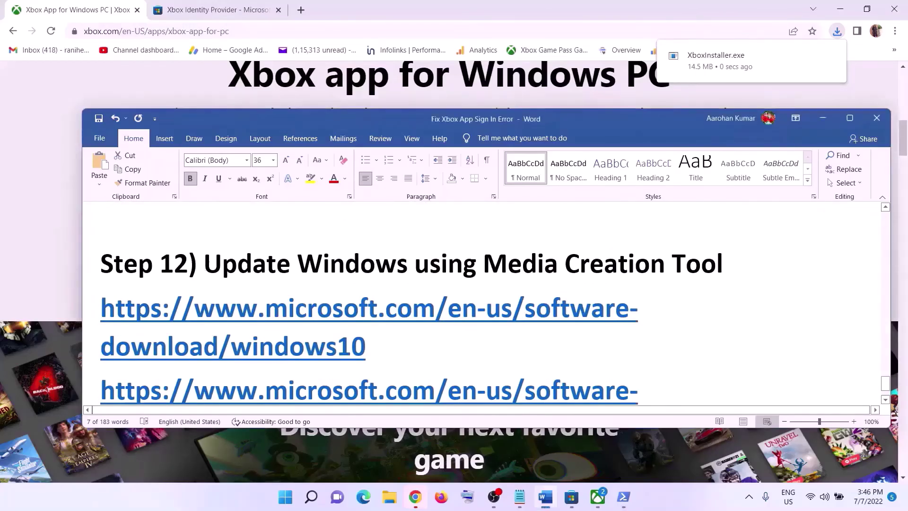
pyautogui.moveTo(205, 263); pyautogui.dragTo(716, 259)
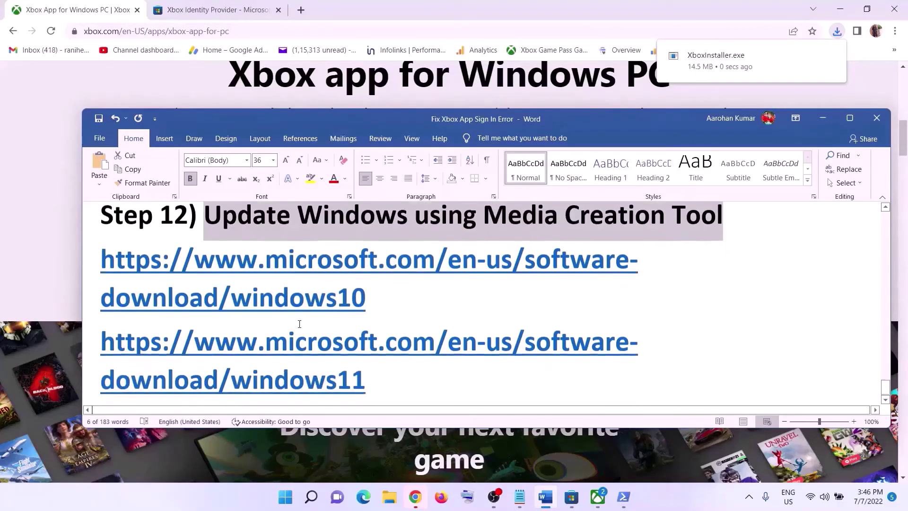
pyautogui.scroll(-1, 269, 325)
pyautogui.click(654, 492)
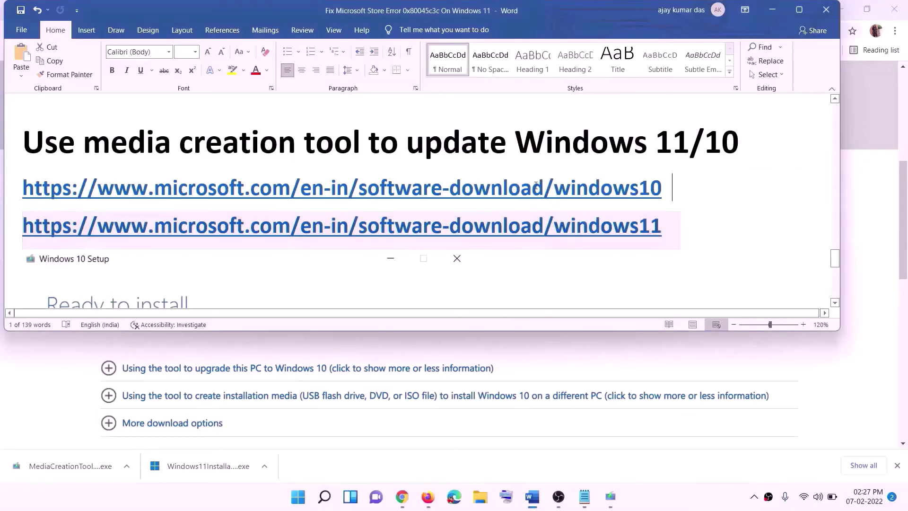
# Select the windows10 and windows11 download links in Word, then switch to the download page.
pyautogui.tripleClick(670, 189)
pyautogui.tripleClick(675, 226)
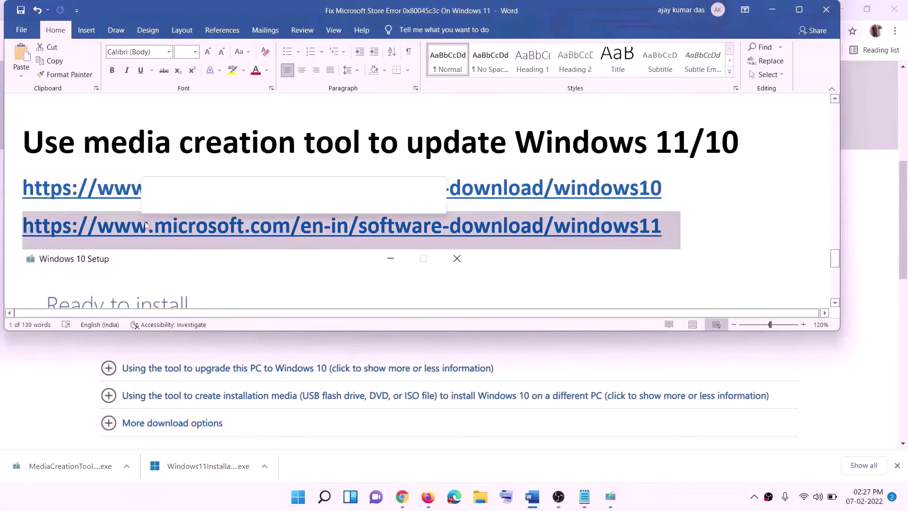
pyautogui.click(772, 9)
pyautogui.scroll(5, 386, 242)
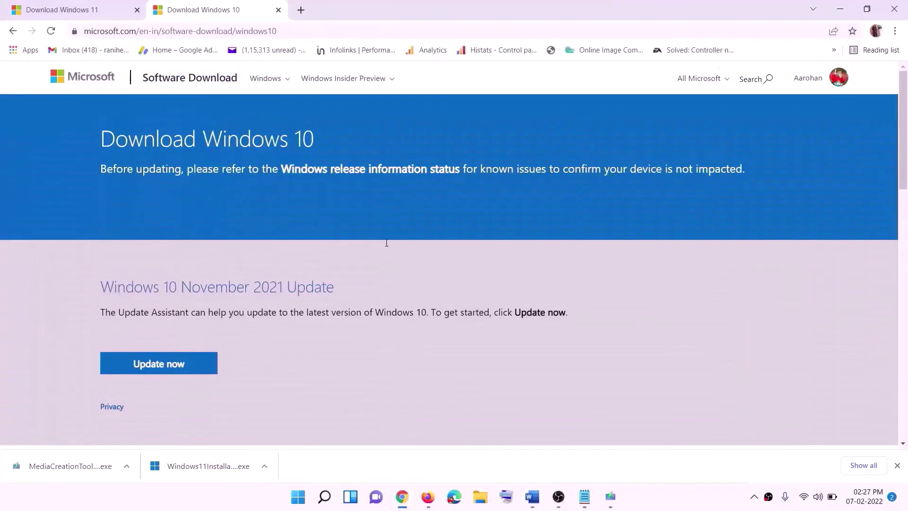
pyautogui.scroll(-5, 344, 174)
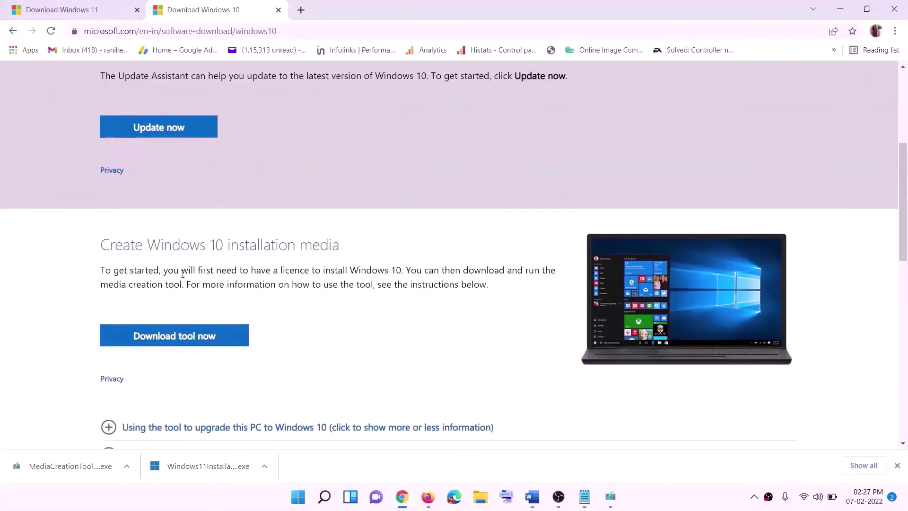
pyautogui.moveTo(107, 284); pyautogui.dragTo(209, 284)
pyautogui.scroll(-3, 302, 259)
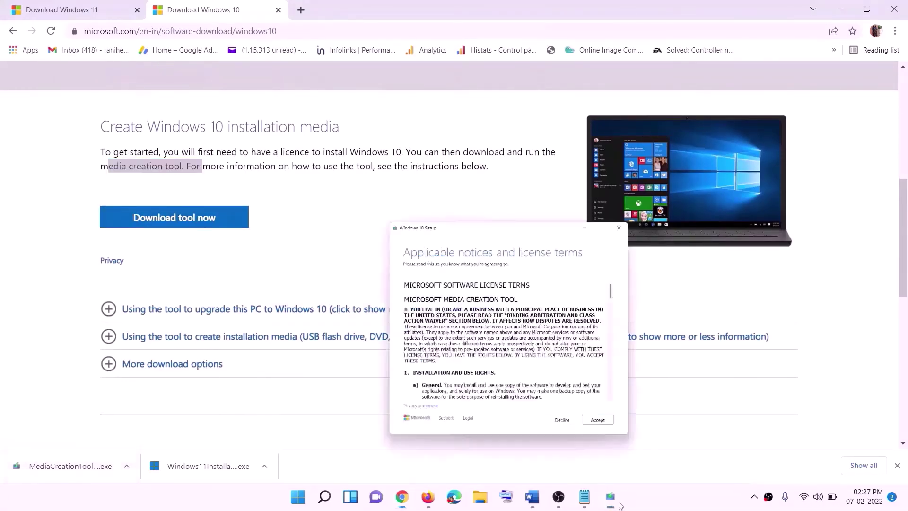
# Accept the Media Creation Tool license terms and choose Upgrade this PC now.
pyautogui.click(591, 385)
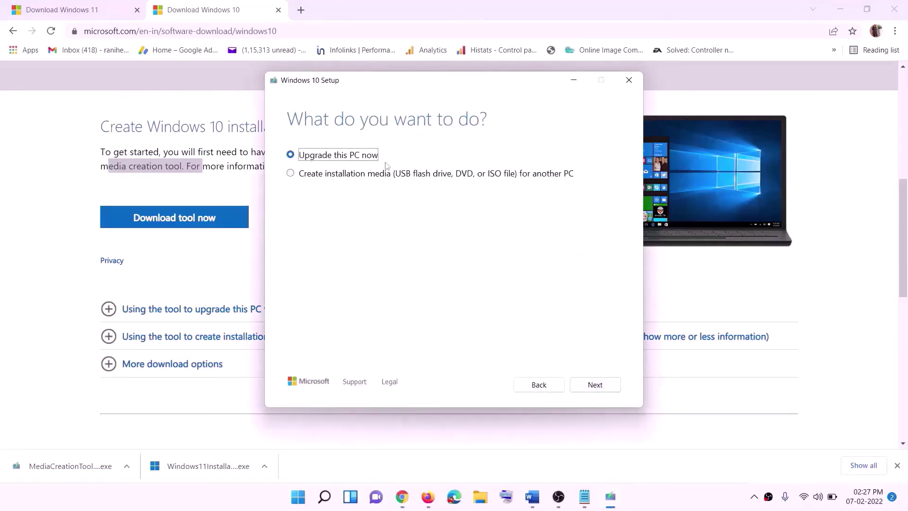
pyautogui.click(595, 384)
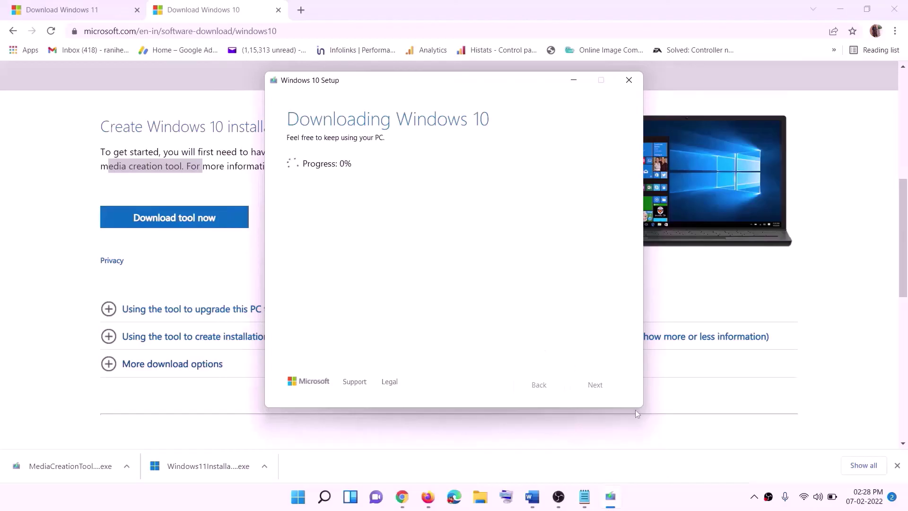
pyautogui.click(669, 507)
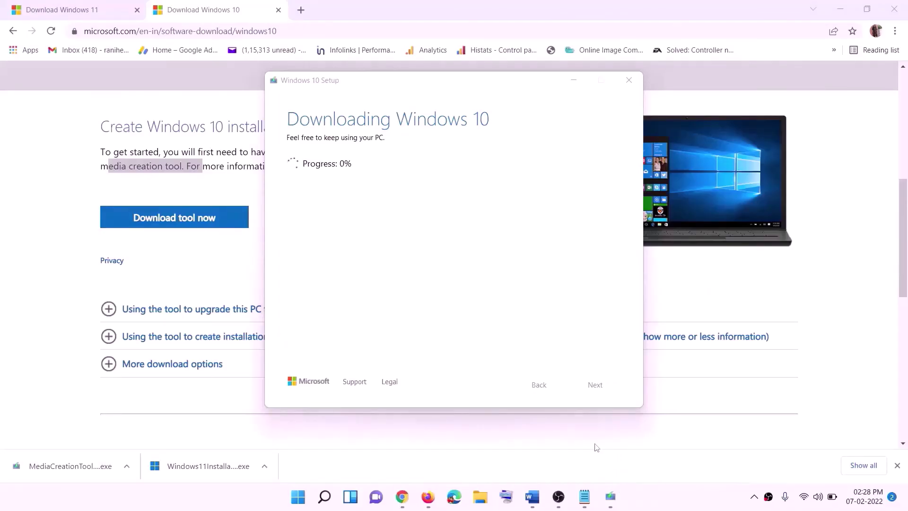
# Return to the Word notes, maximized to full screen, and keep reading.
pyautogui.click(532, 497)
pyautogui.scroll(-1, 100, 230)
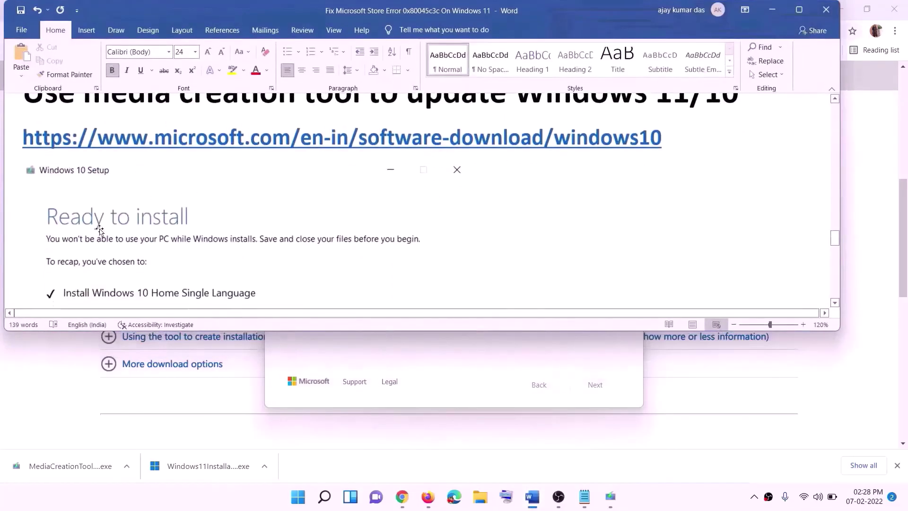
pyautogui.click(803, 14)
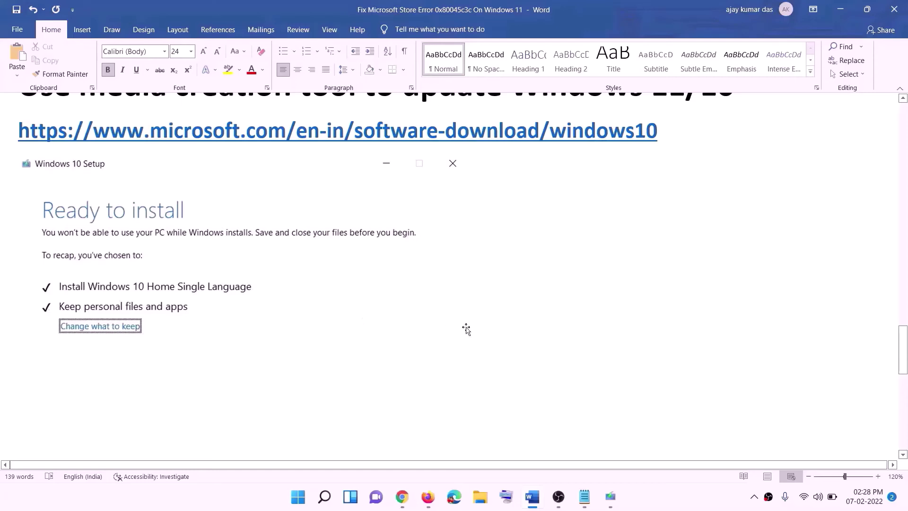
pyautogui.scroll(-3, 466, 329)
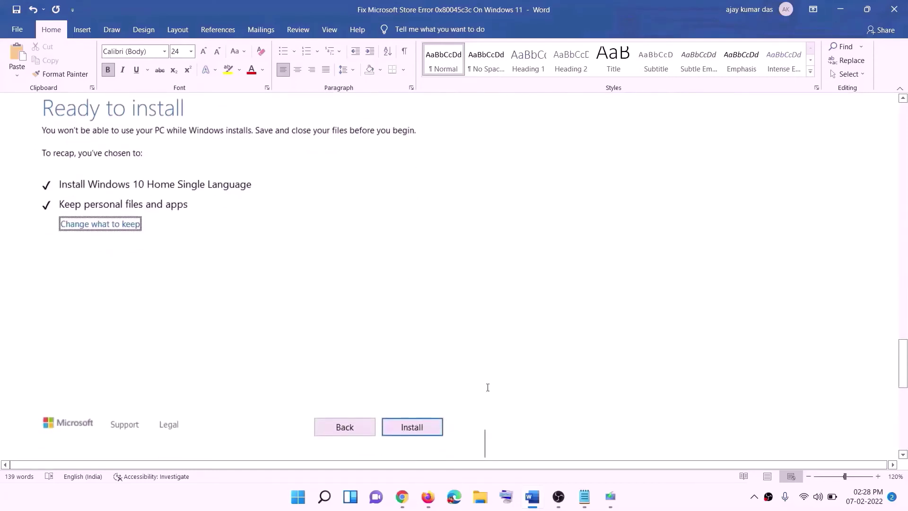